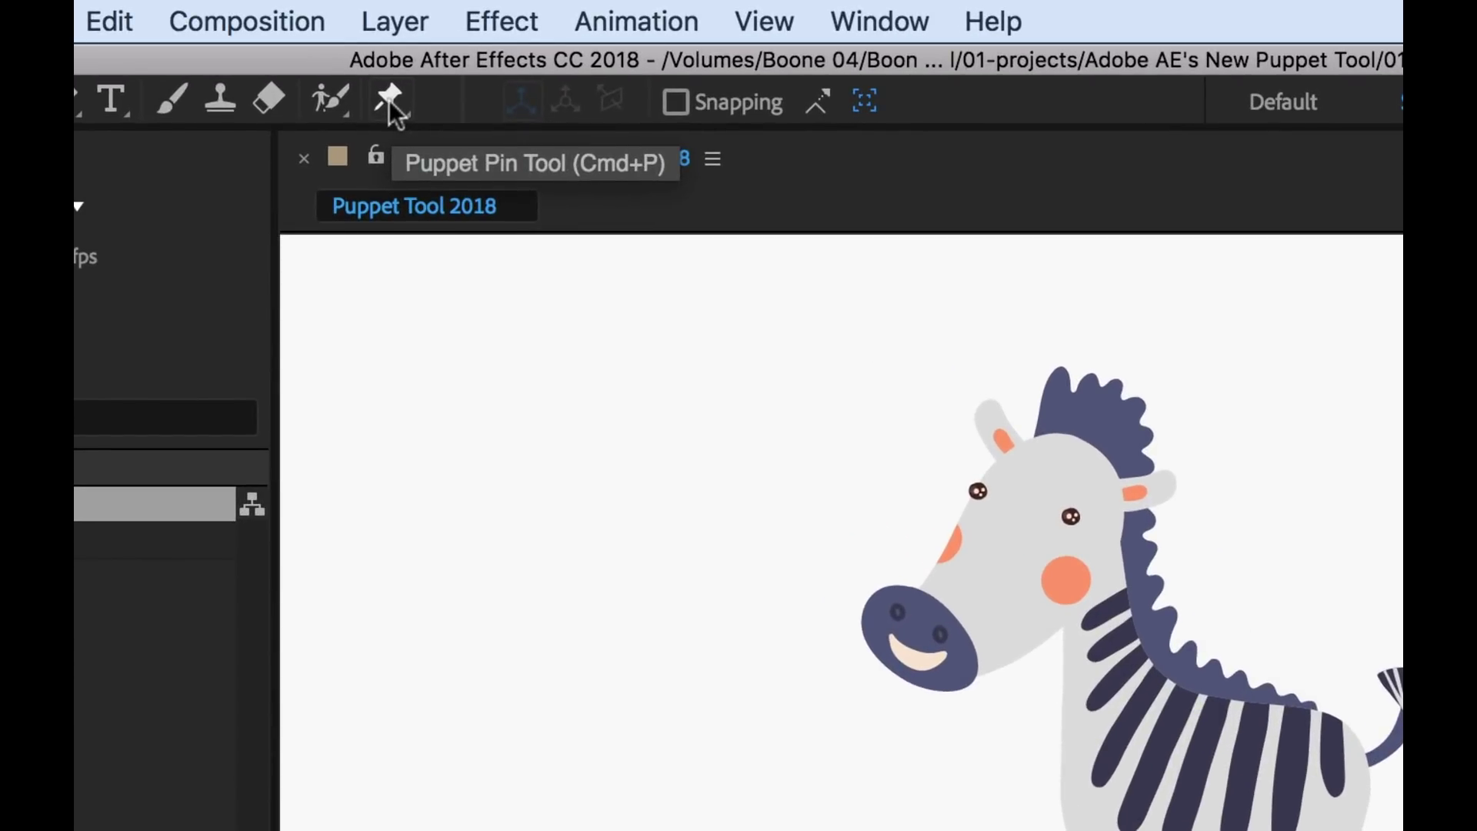
- Activate the Puppet Pin Tool for the Zebra.ai layer and close its pin-tool flyout
{"action": "left_click", "coordinate": [385, 97]}
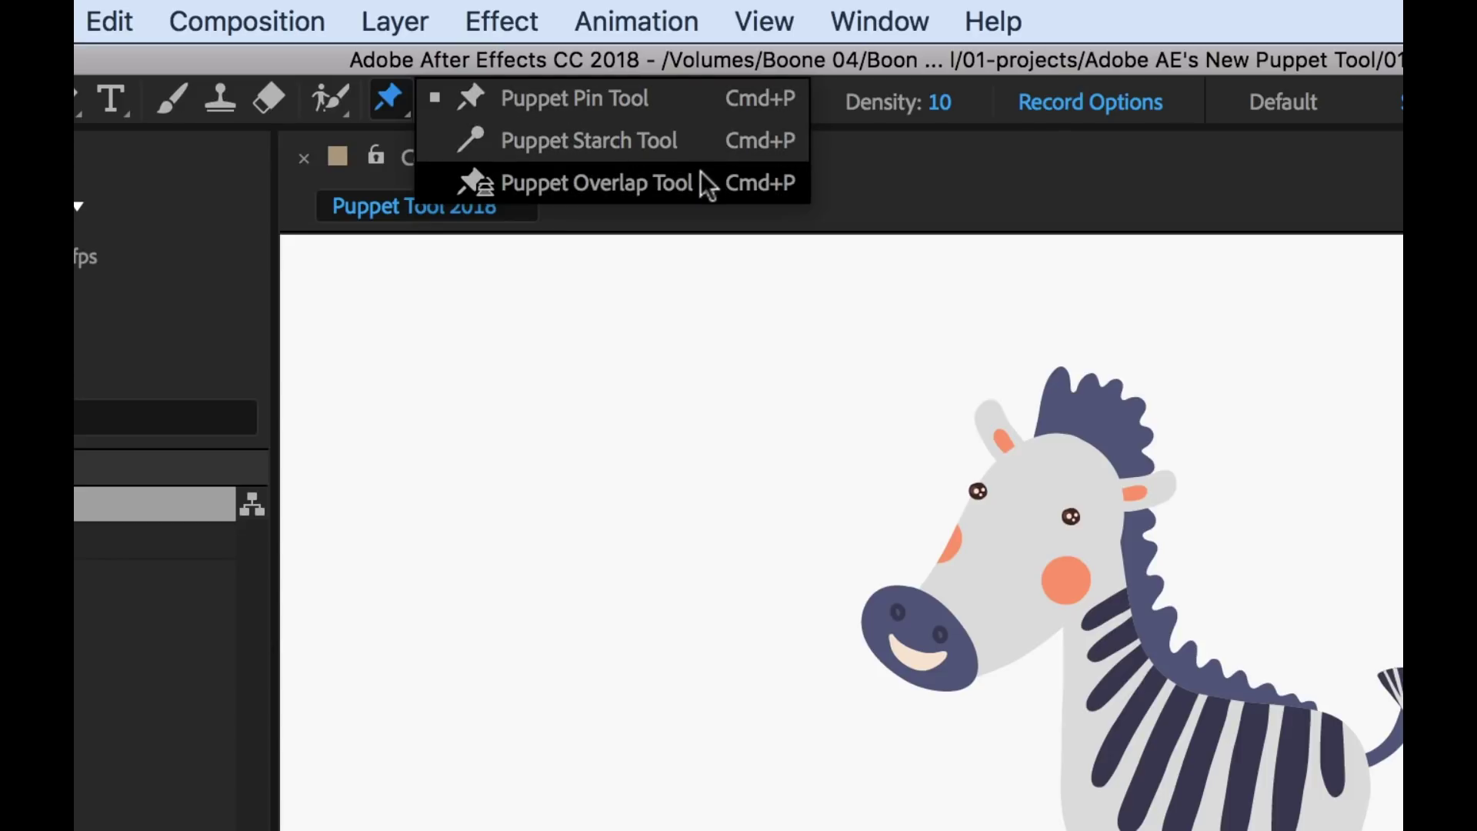
{"action": "left_click", "coordinate": [665, 189]}
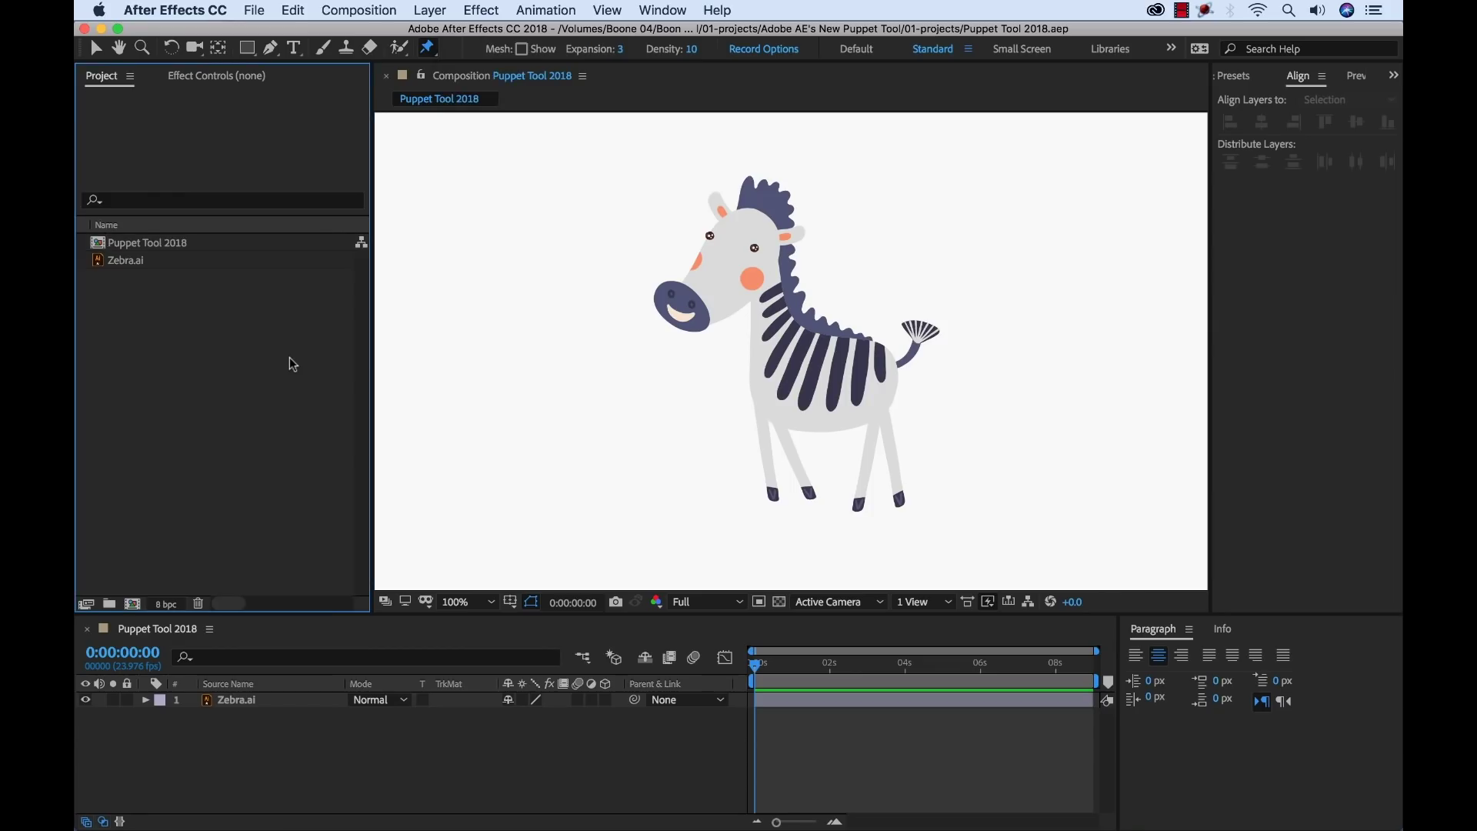
- In After Effects CC 2019's Zebra Walking comp, browse the puppet pin tools and toggle the transparency grid
{"action": "key", "text": "super+Tab"}
{"action": "key", "text": "super+Tab"}
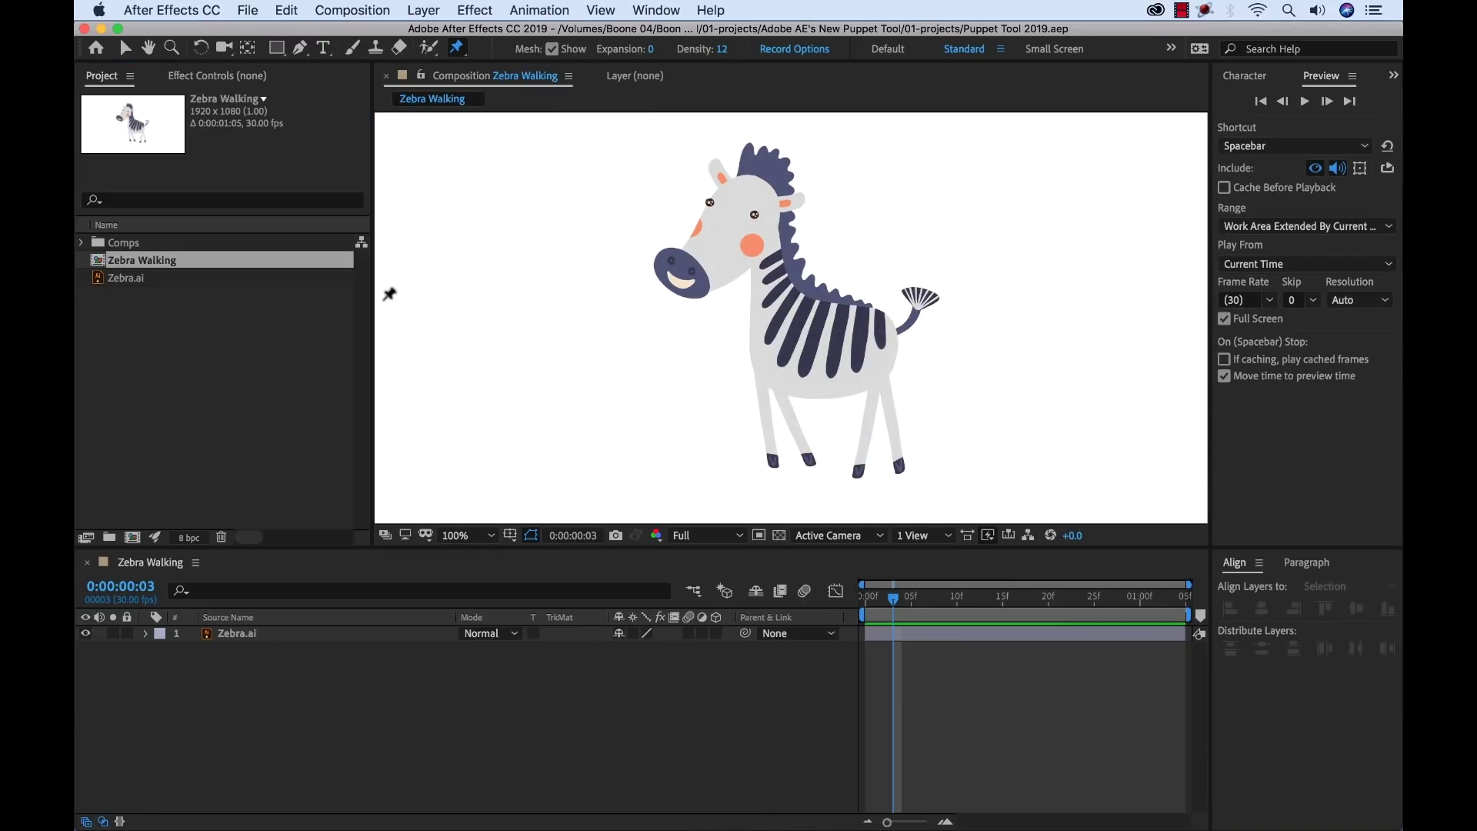
{"action": "left_click", "coordinate": [458, 49]}
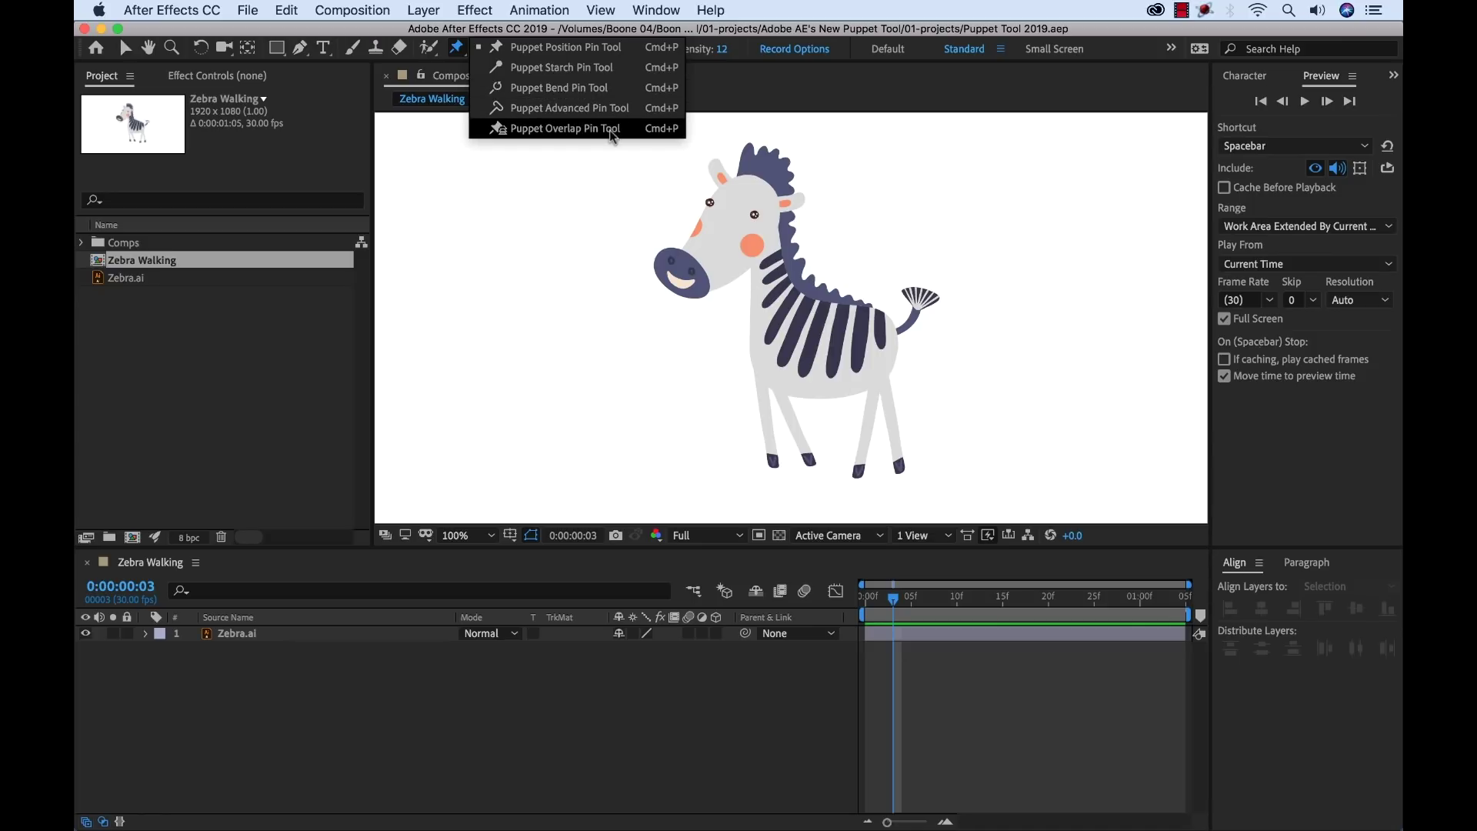
{"action": "left_click", "coordinate": [570, 108]}
{"action": "left_click", "coordinate": [708, 260]}
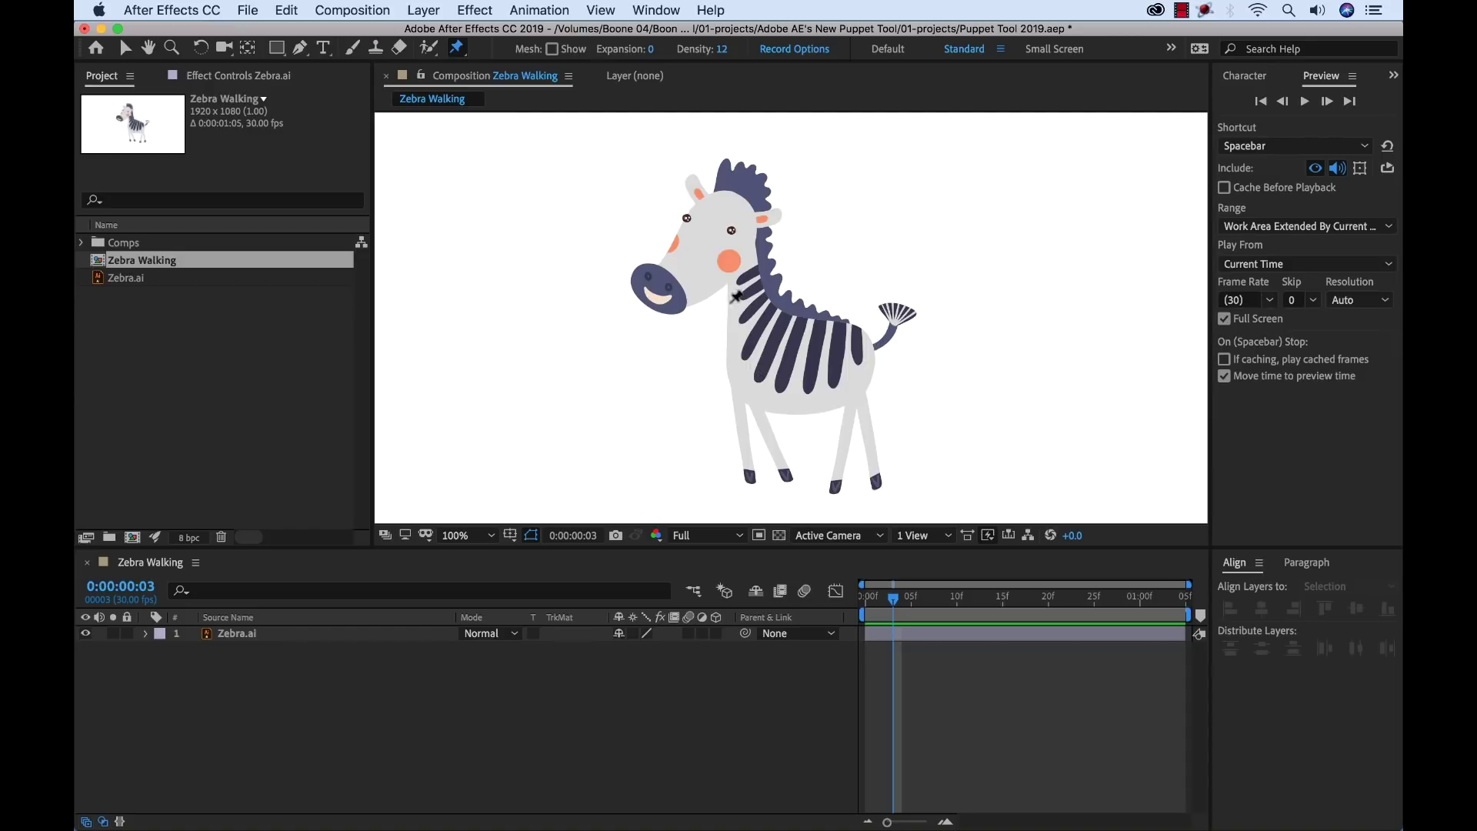
{"action": "left_click", "coordinate": [782, 539]}
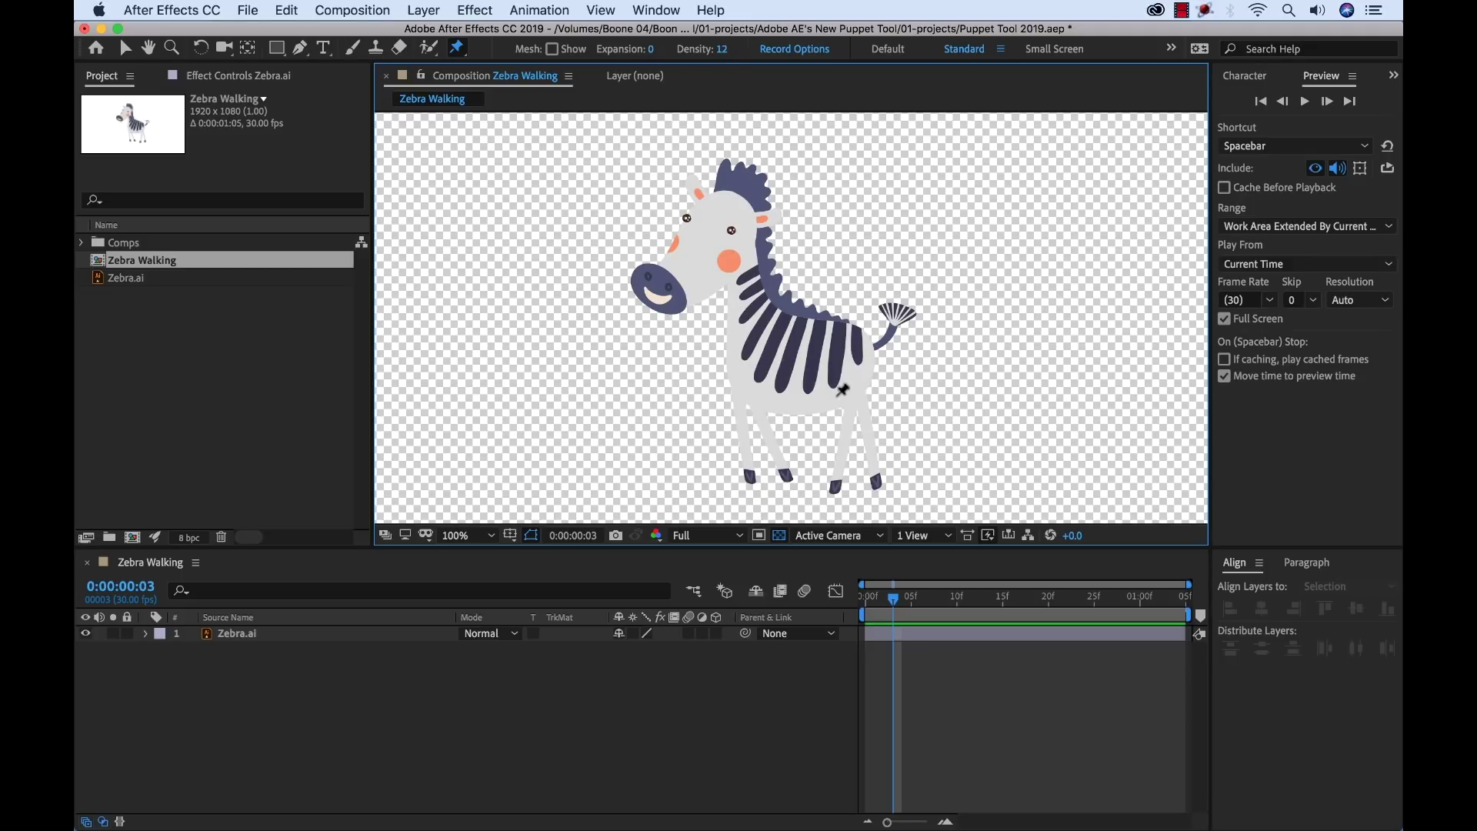
{"action": "left_click", "coordinate": [779, 536]}
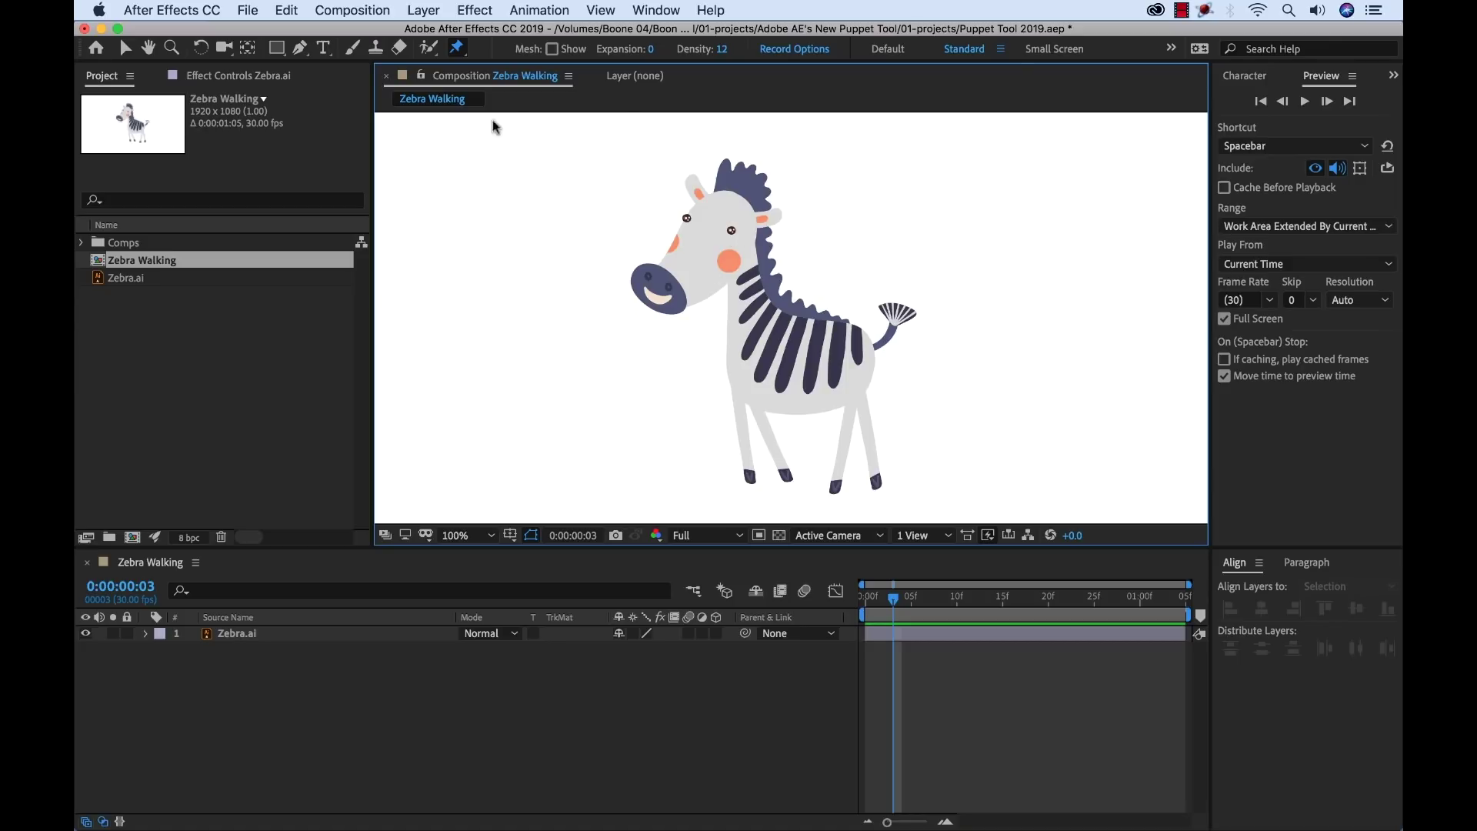
- Place Puppet Pin 1 on the zebra's body above the front leg with the Position Pin tool
{"action": "left_click", "coordinate": [457, 50]}
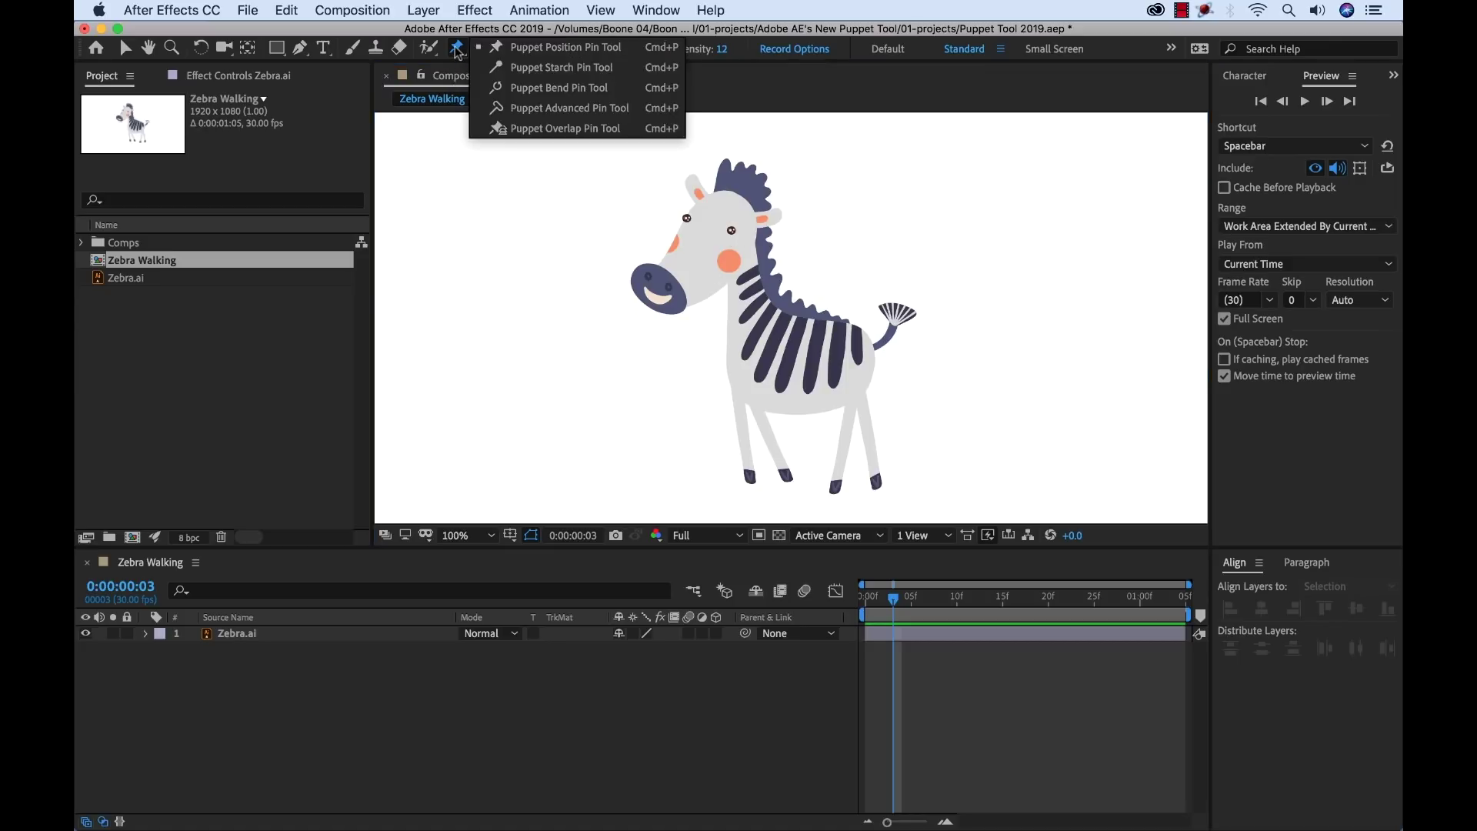
{"action": "left_click", "coordinate": [549, 50]}
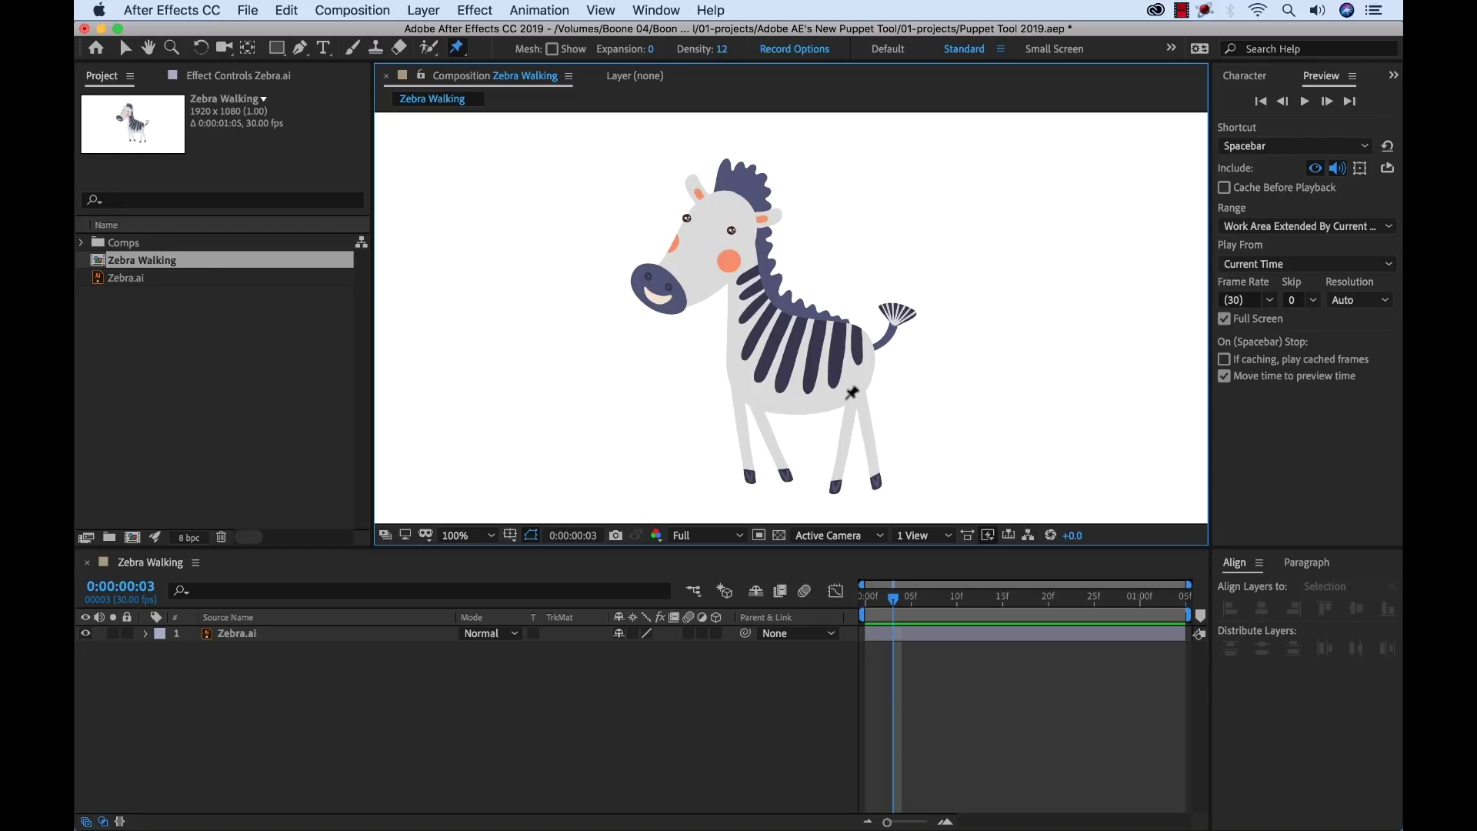
{"action": "left_click", "coordinate": [739, 391]}
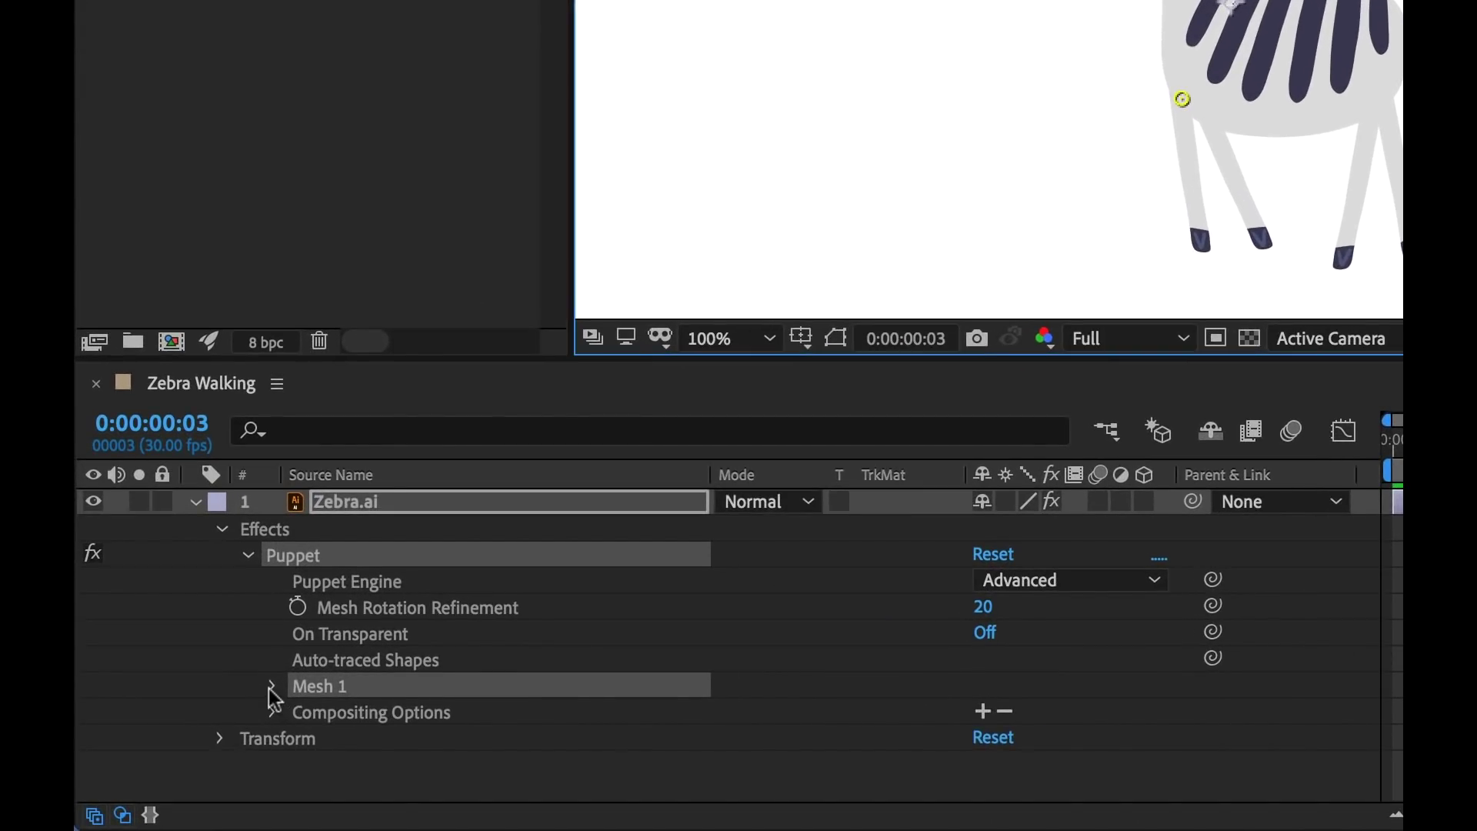
- Expand Mesh 1 > Deform > Puppet Pin 1 and check its Pin Type, keeping Position
{"action": "left_click", "coordinate": [193, 744]}
{"action": "scroll", "coordinate": [549, 748], "scroll_direction": "down", "scroll_amount": 1}
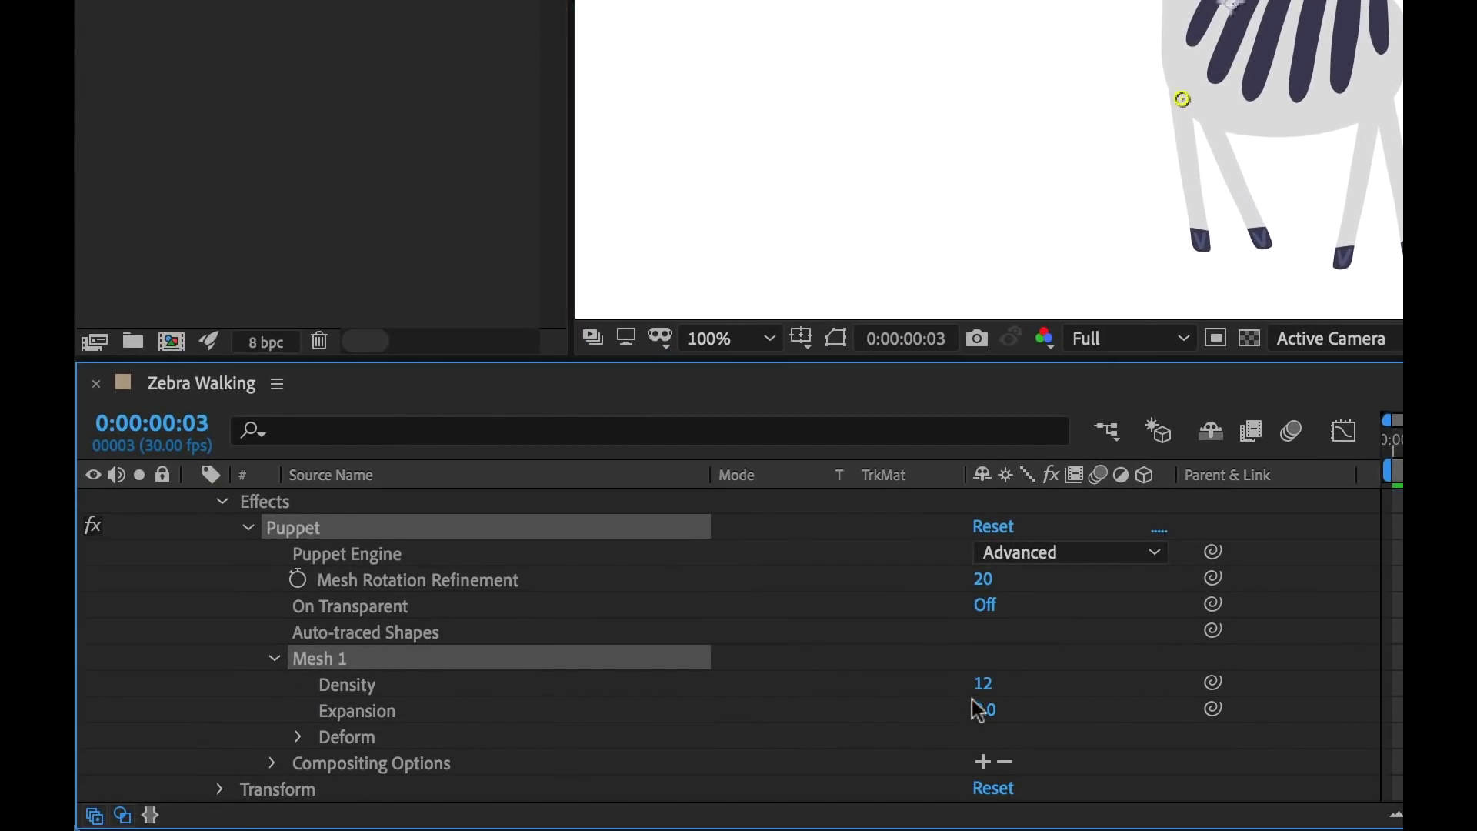
{"action": "left_click", "coordinate": [298, 739]}
{"action": "left_click", "coordinate": [324, 763]}
{"action": "scroll", "coordinate": [354, 773], "scroll_direction": "down", "scroll_amount": 1}
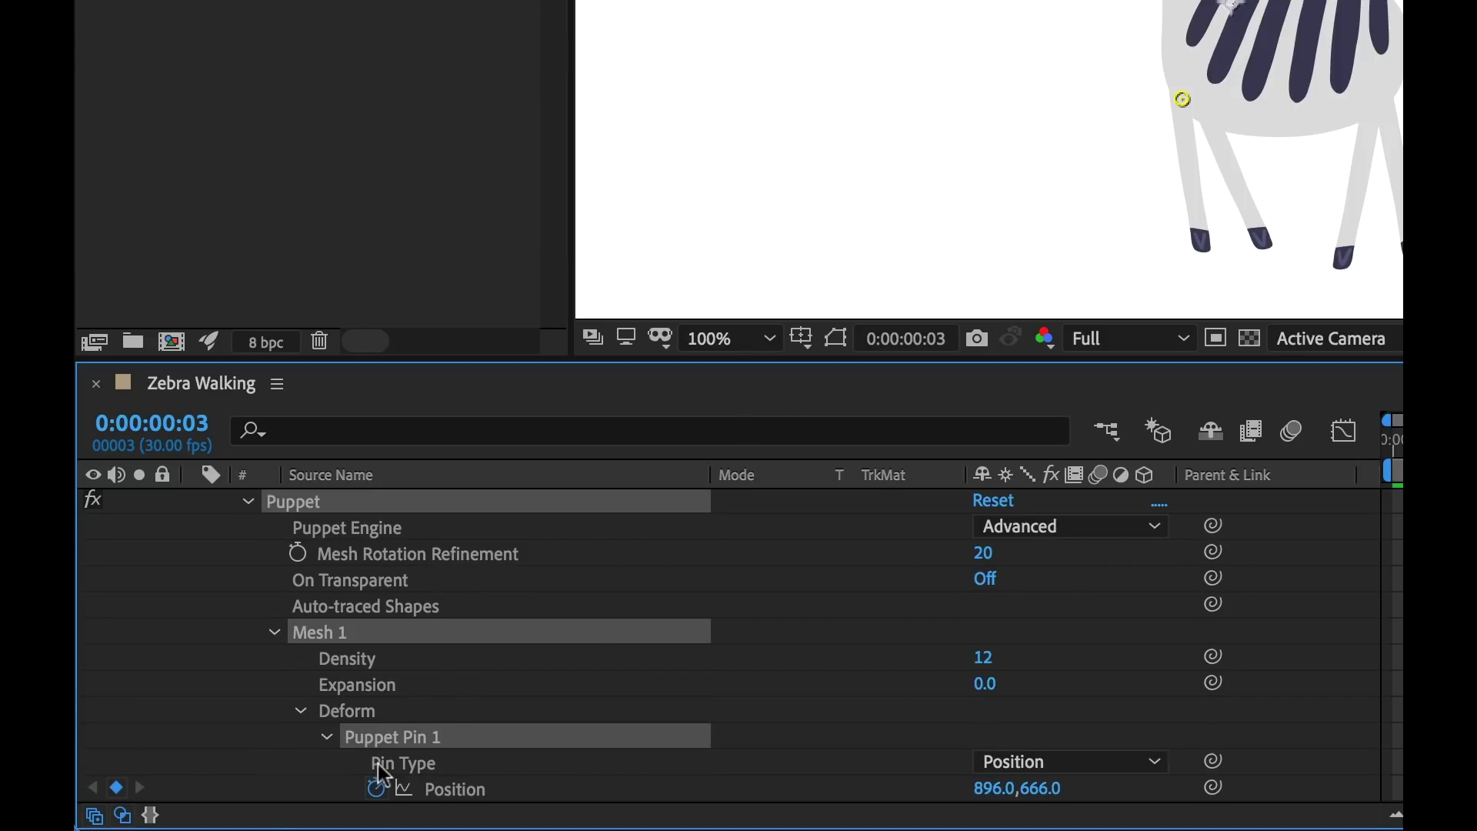
{"action": "scroll", "coordinate": [877, 674], "scroll_direction": "down", "scroll_amount": 2}
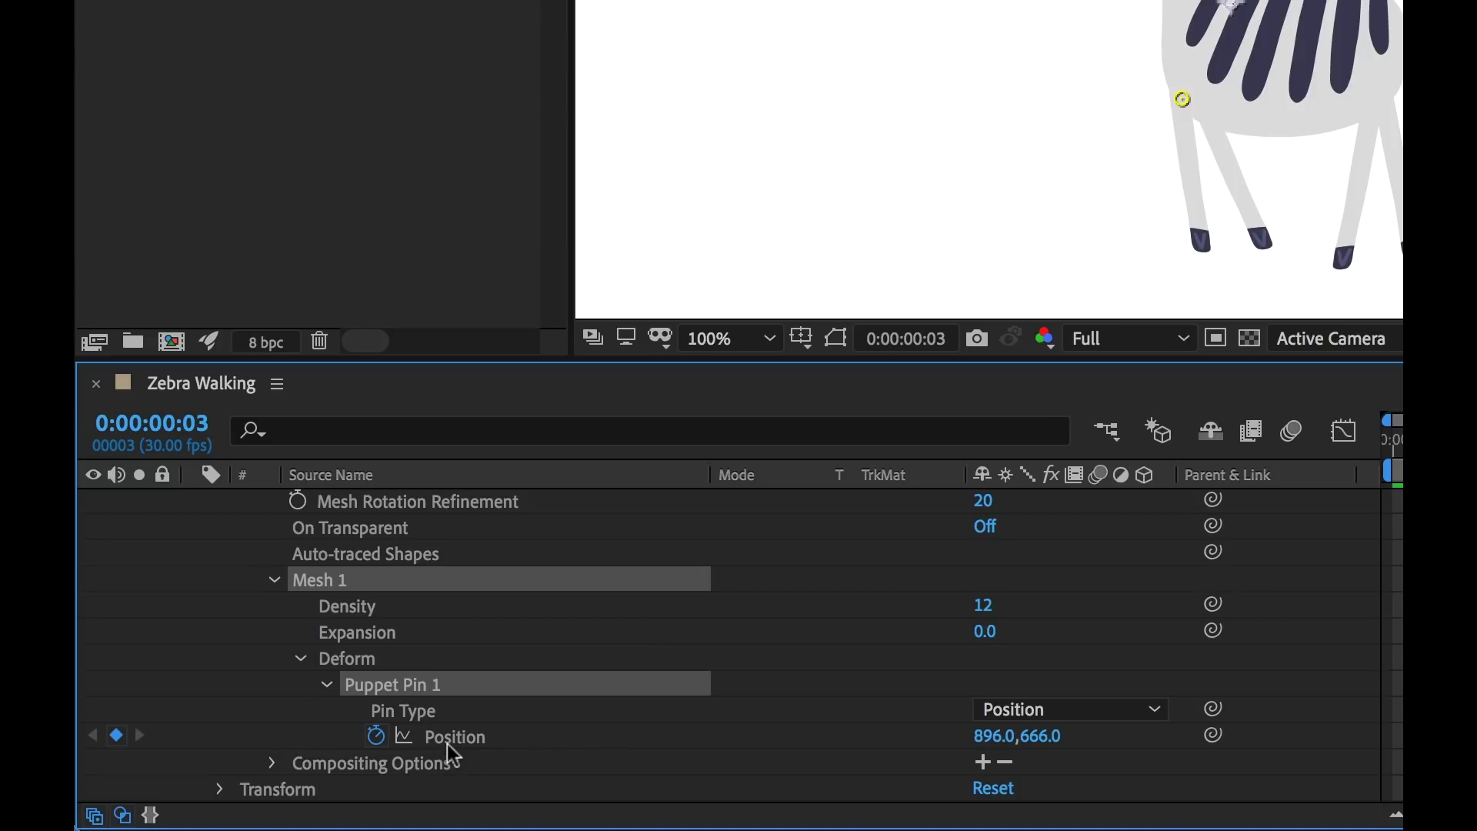
{"action": "left_click", "coordinate": [1060, 708]}
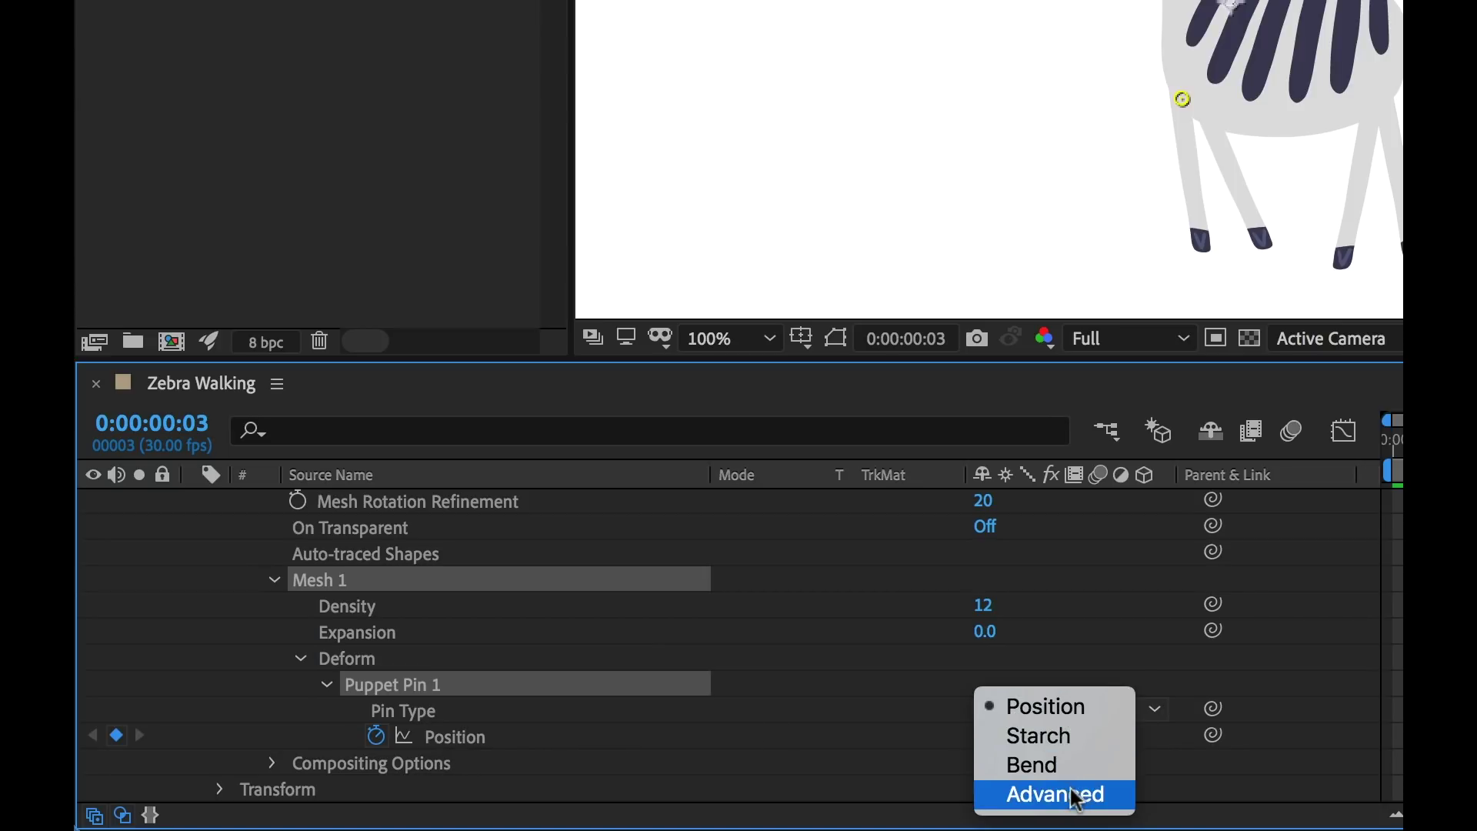
{"action": "left_click", "coordinate": [917, 698]}
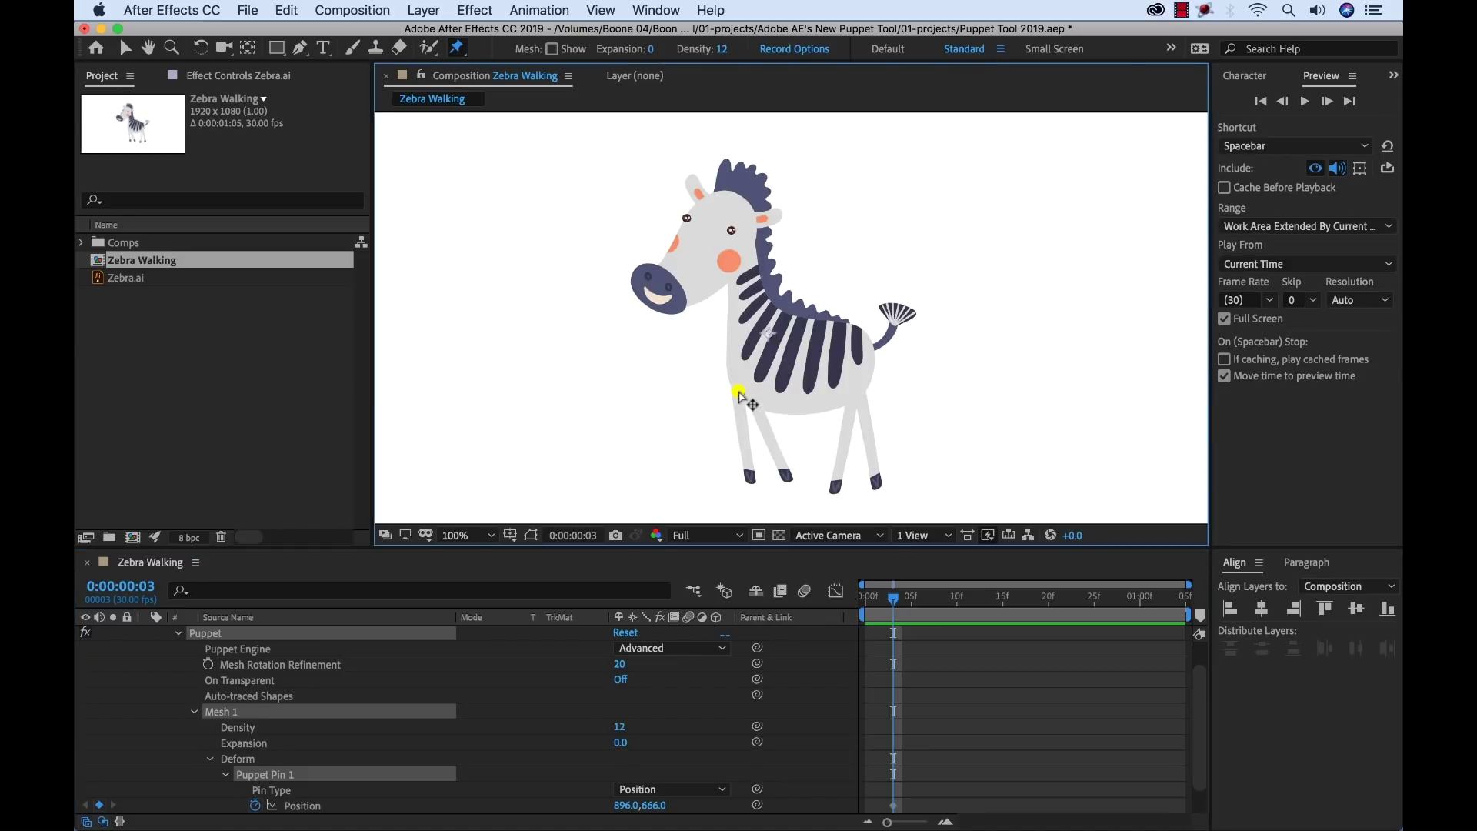
- Nudge the first pin, turn on the mesh display, and add a second pin on the belly
{"action": "mouse_move", "coordinate": [738, 394]}
{"action": "left_mouse_down"}
{"action": "mouse_move", "coordinate": [804, 371]}
{"action": "mouse_move", "coordinate": [711, 360]}
{"action": "mouse_move", "coordinate": [738, 392]}
{"action": "left_mouse_up"}
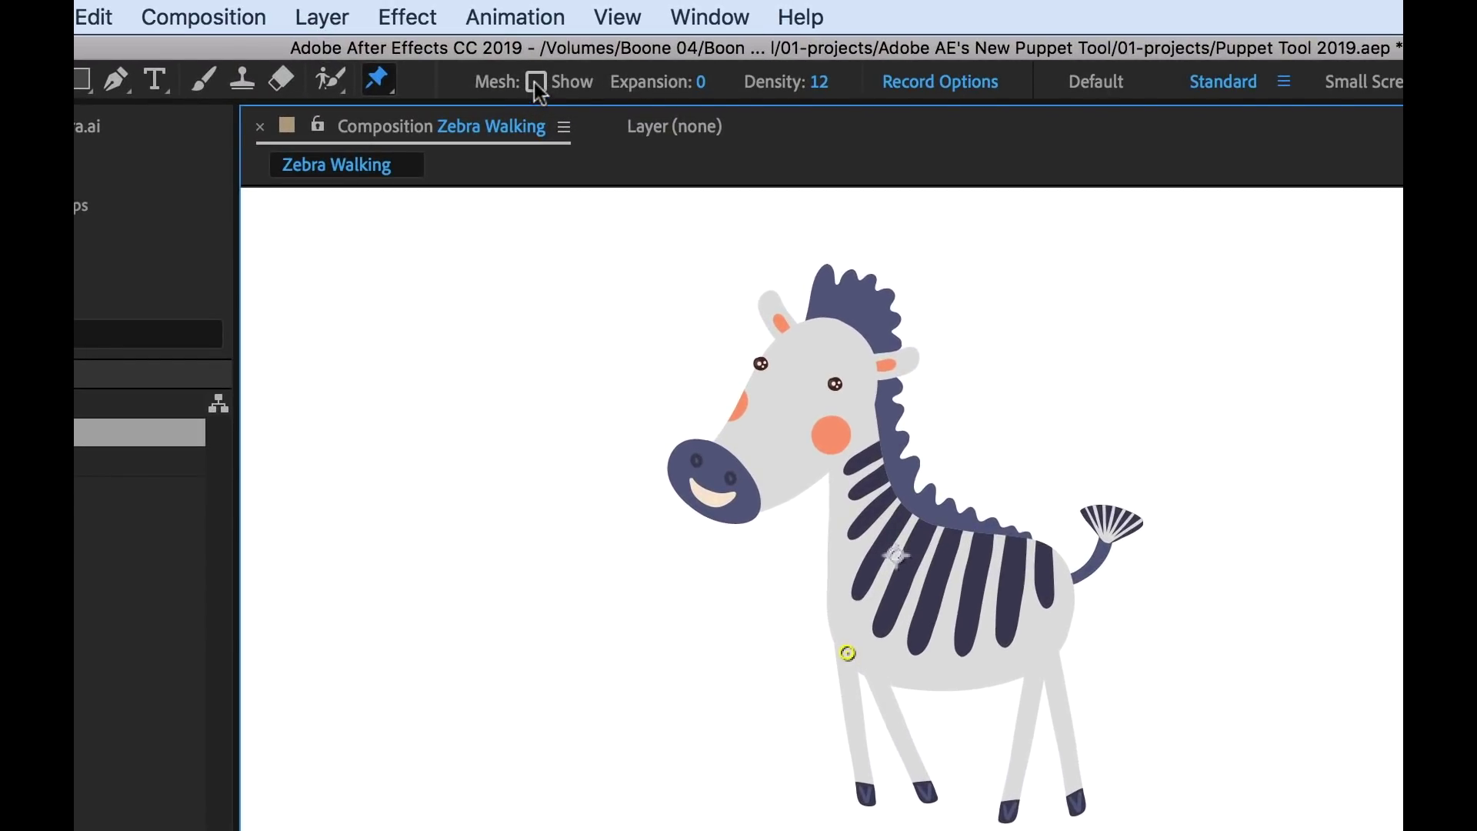
{"action": "left_click", "coordinate": [538, 85]}
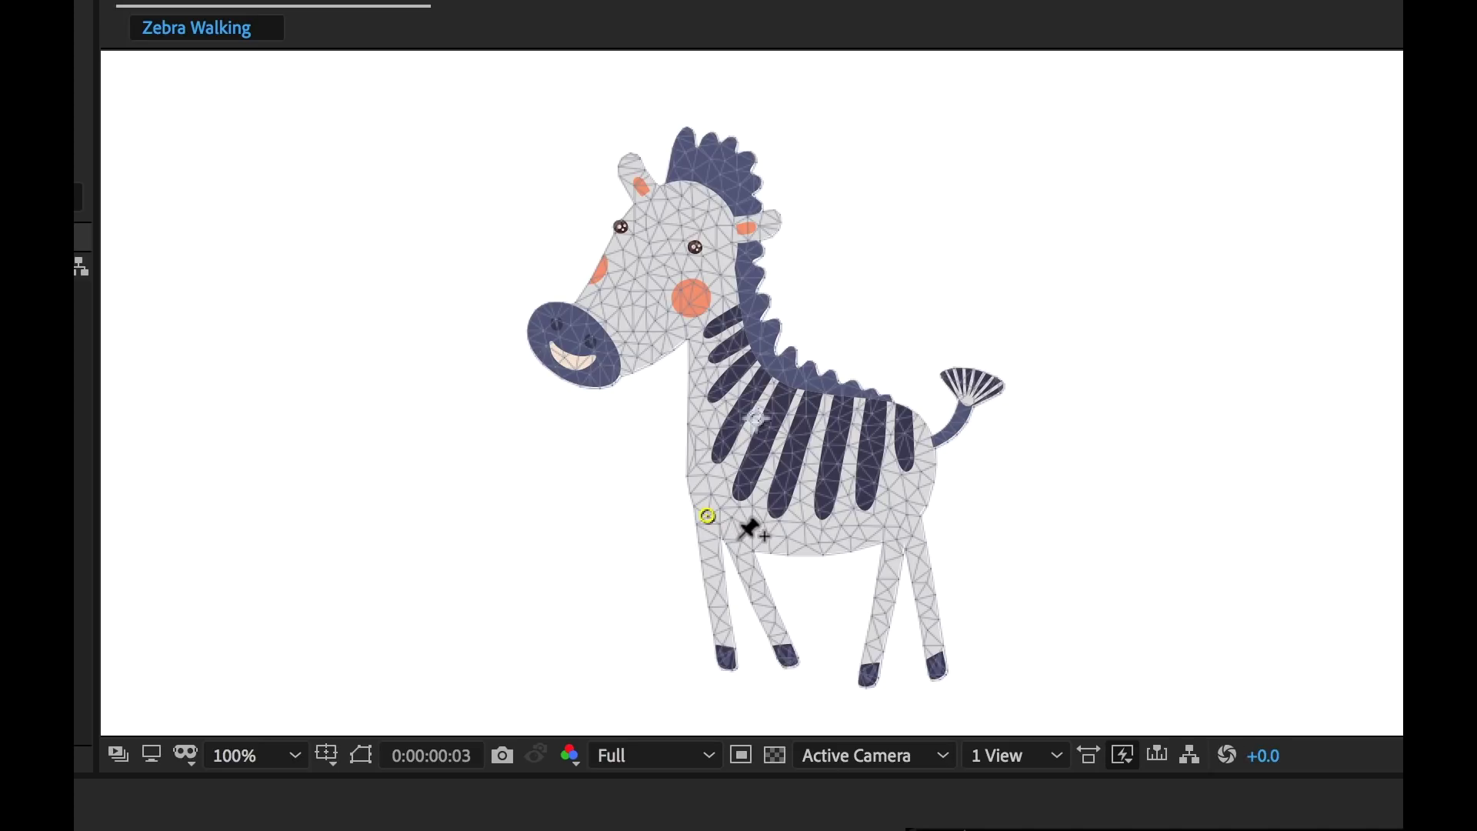
{"action": "left_click", "coordinate": [739, 538]}
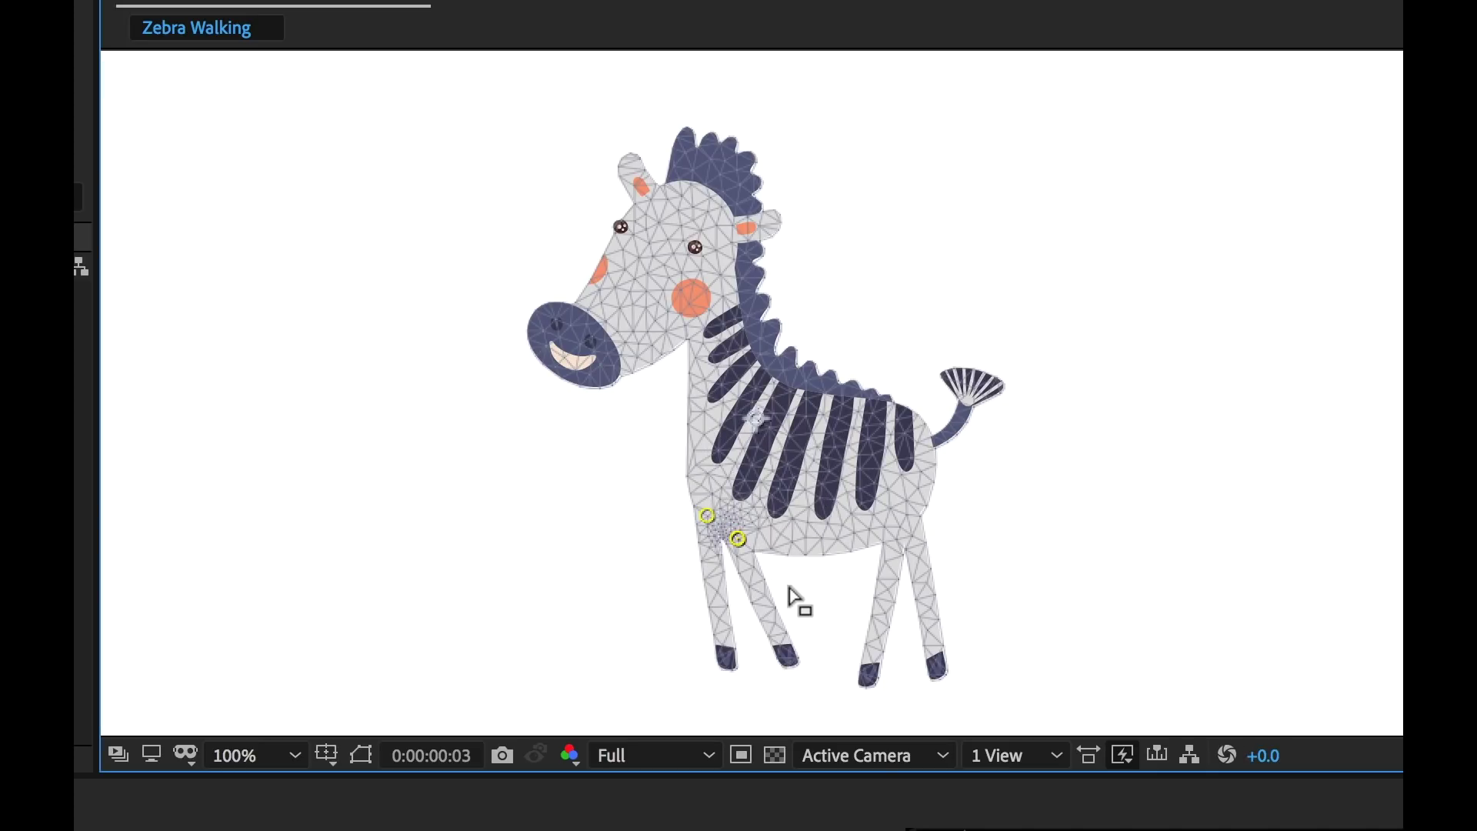
- Add a pin at the top of the rear leg, briefly hiding and restoring the mesh
{"action": "scroll", "coordinate": [795, 600], "scroll_direction": "up", "scroll_amount": 1}
{"action": "left_click_drag", "start_coordinate": [708, 657], "coordinate": [718, 316]}
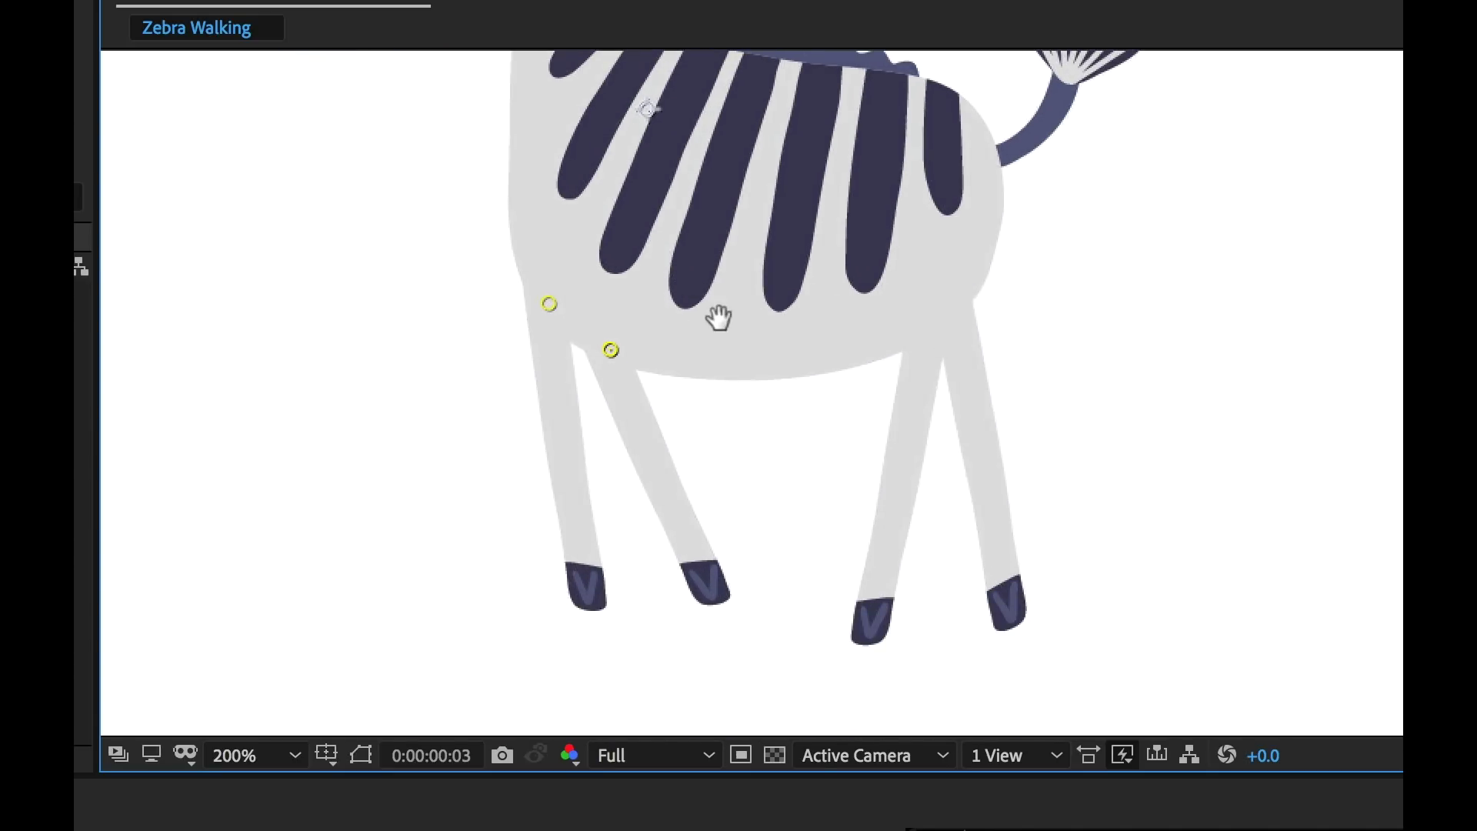
{"action": "left_click", "coordinate": [921, 340]}
{"action": "key", "text": "ctrl+shift+a"}
{"action": "key", "text": "ctrl+z"}
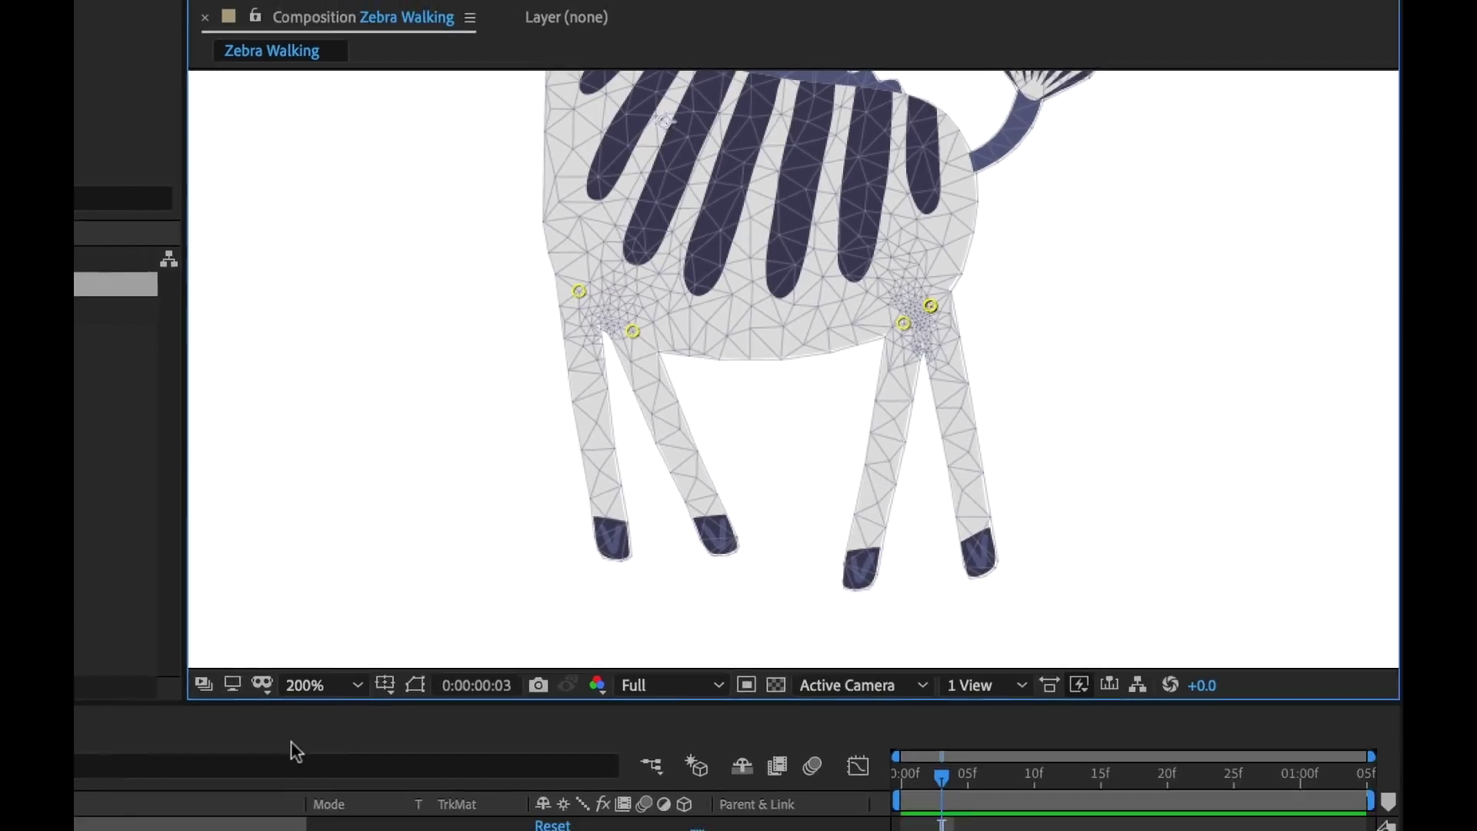
{"action": "scroll", "coordinate": [498, 723], "scroll_direction": "down", "scroll_amount": 3}
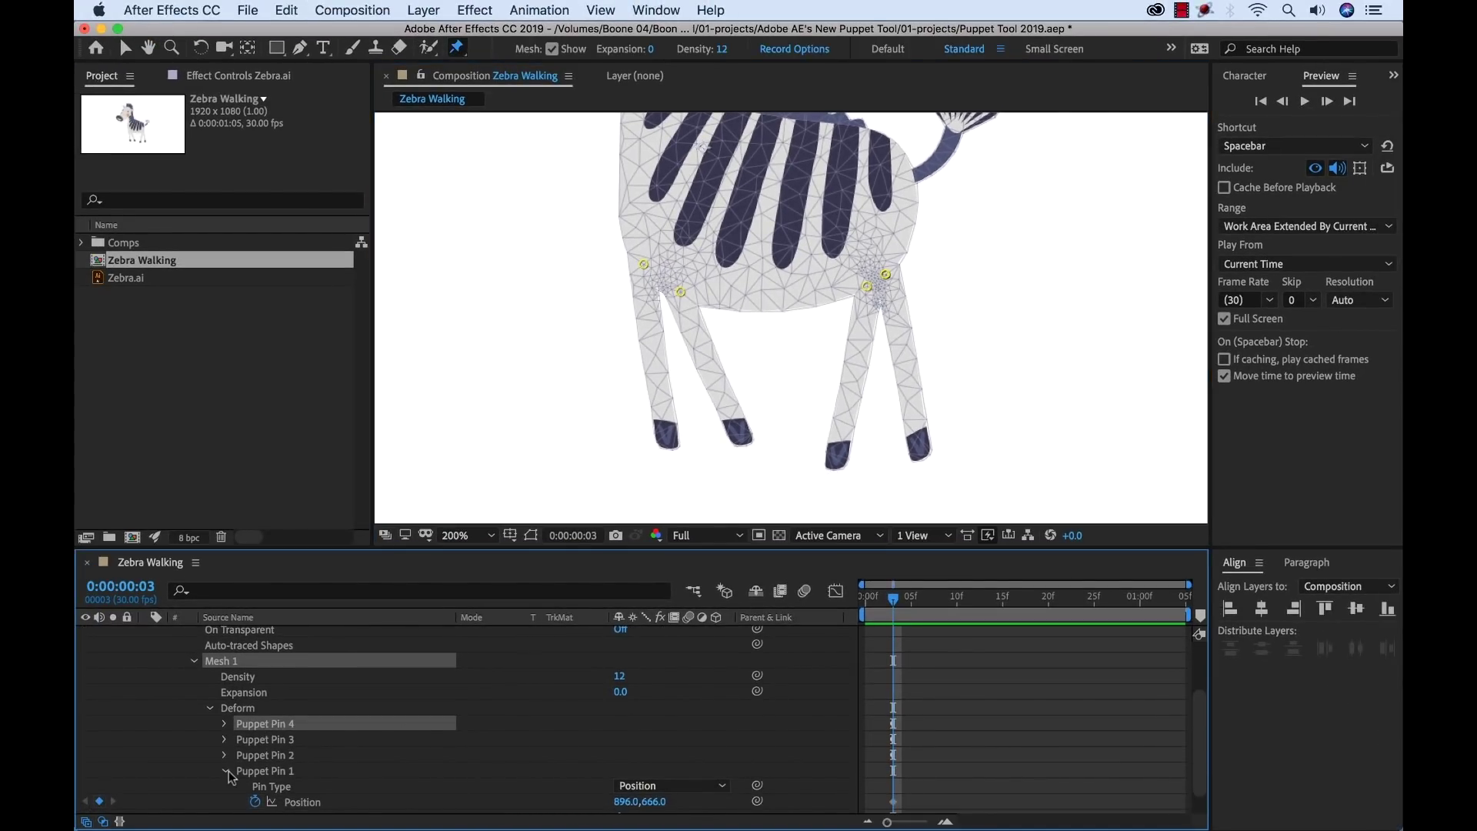
- Test-bend the front and back legs, then undo both moves so the legs stand straight
{"action": "left_click", "coordinate": [223, 770]}
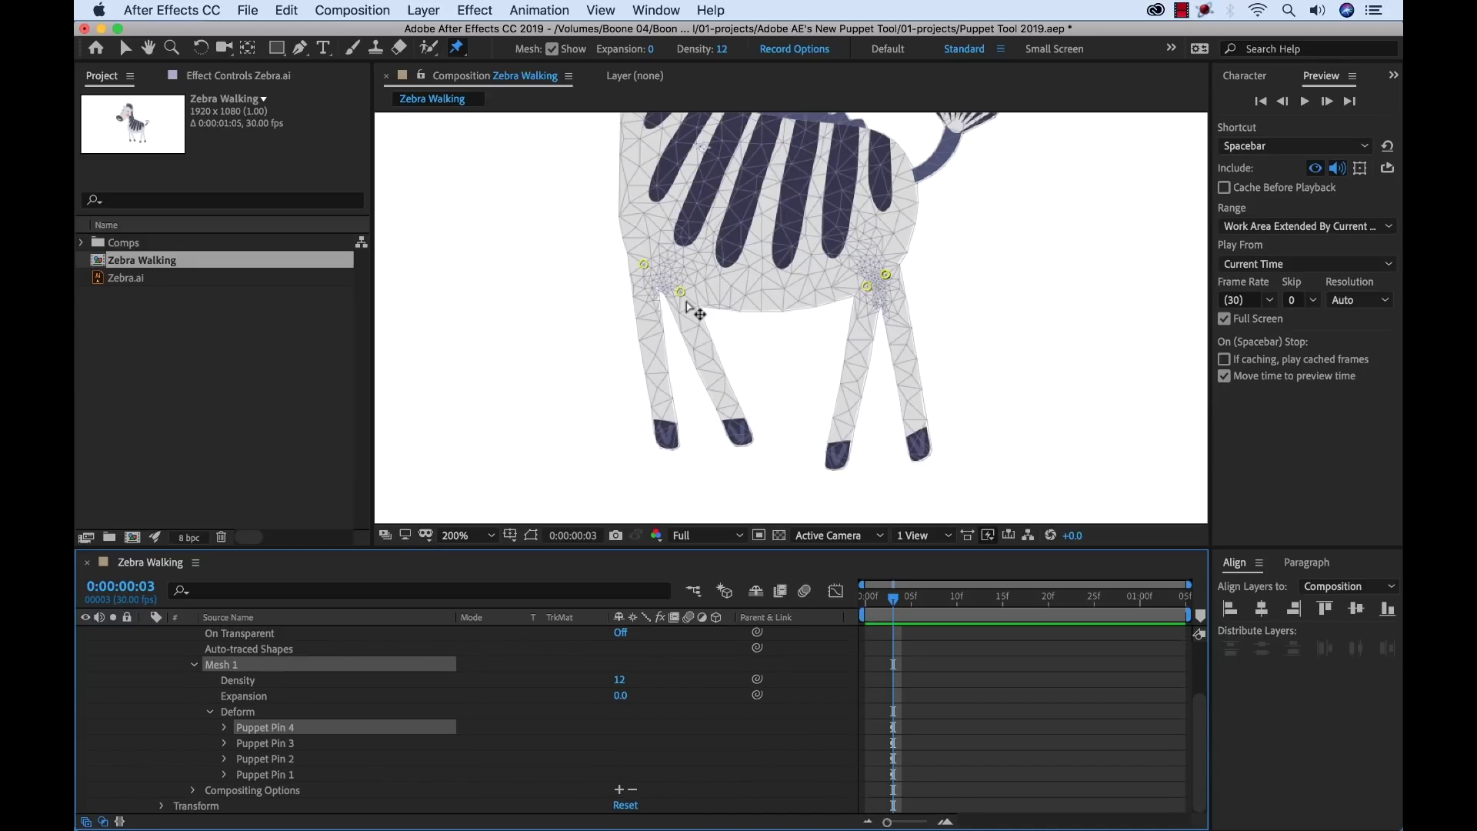
{"action": "scroll", "coordinate": [697, 315], "scroll_direction": "up", "scroll_amount": 3}
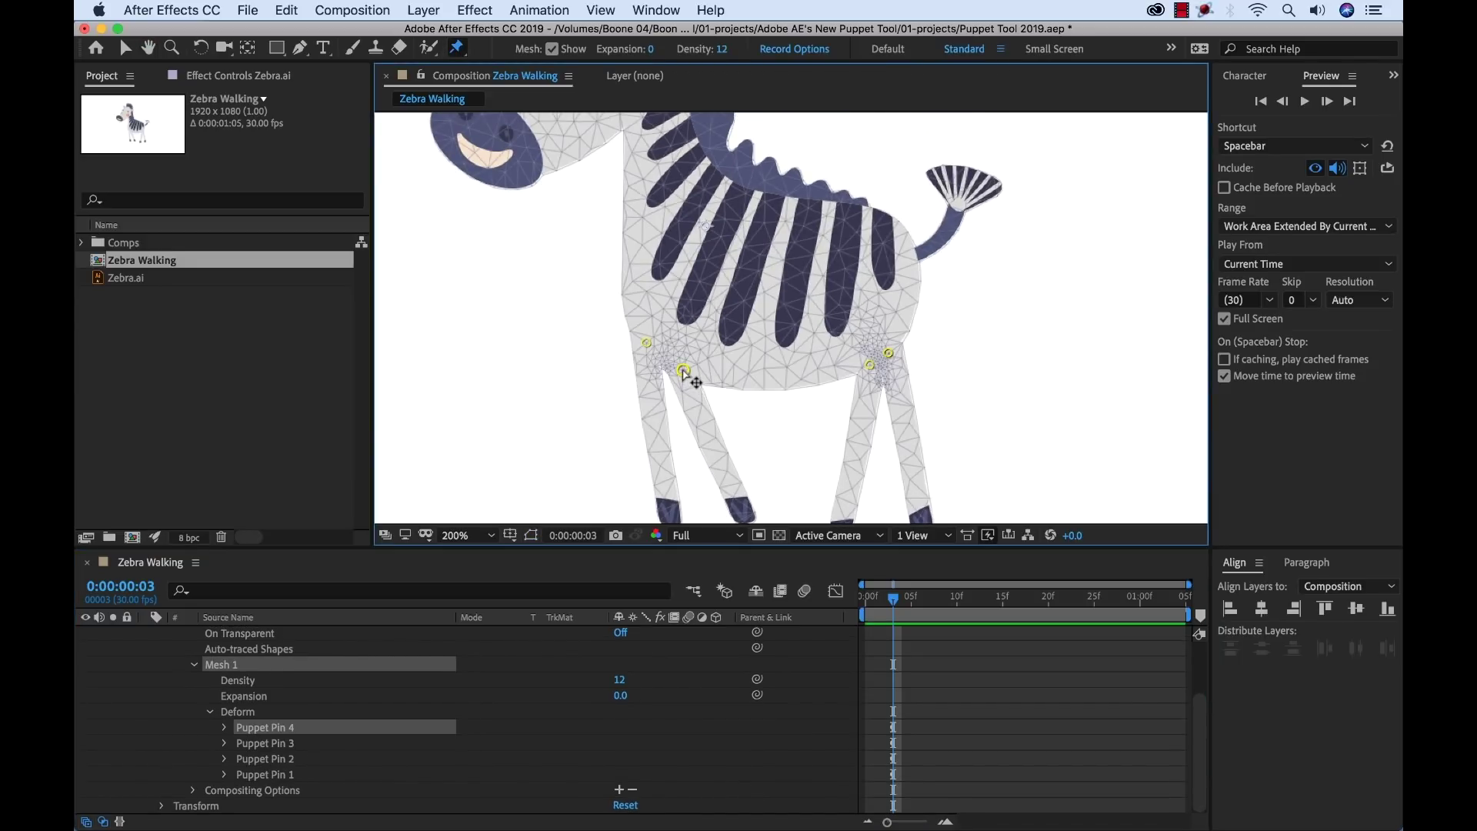
{"action": "left_click_drag", "start_coordinate": [684, 371], "coordinate": [698, 348]}
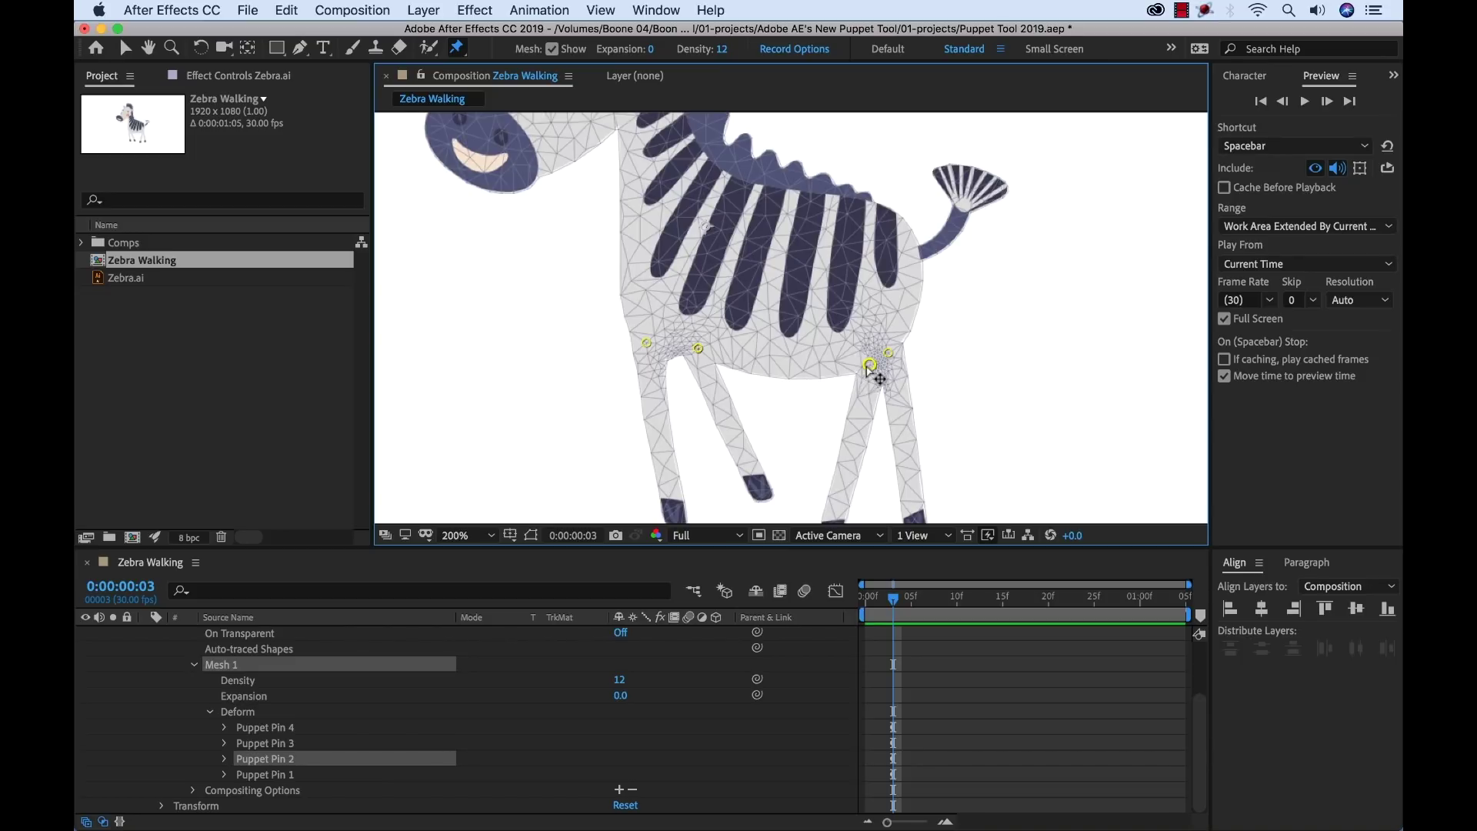
{"action": "left_click_drag", "start_coordinate": [869, 366], "coordinate": [906, 335]}
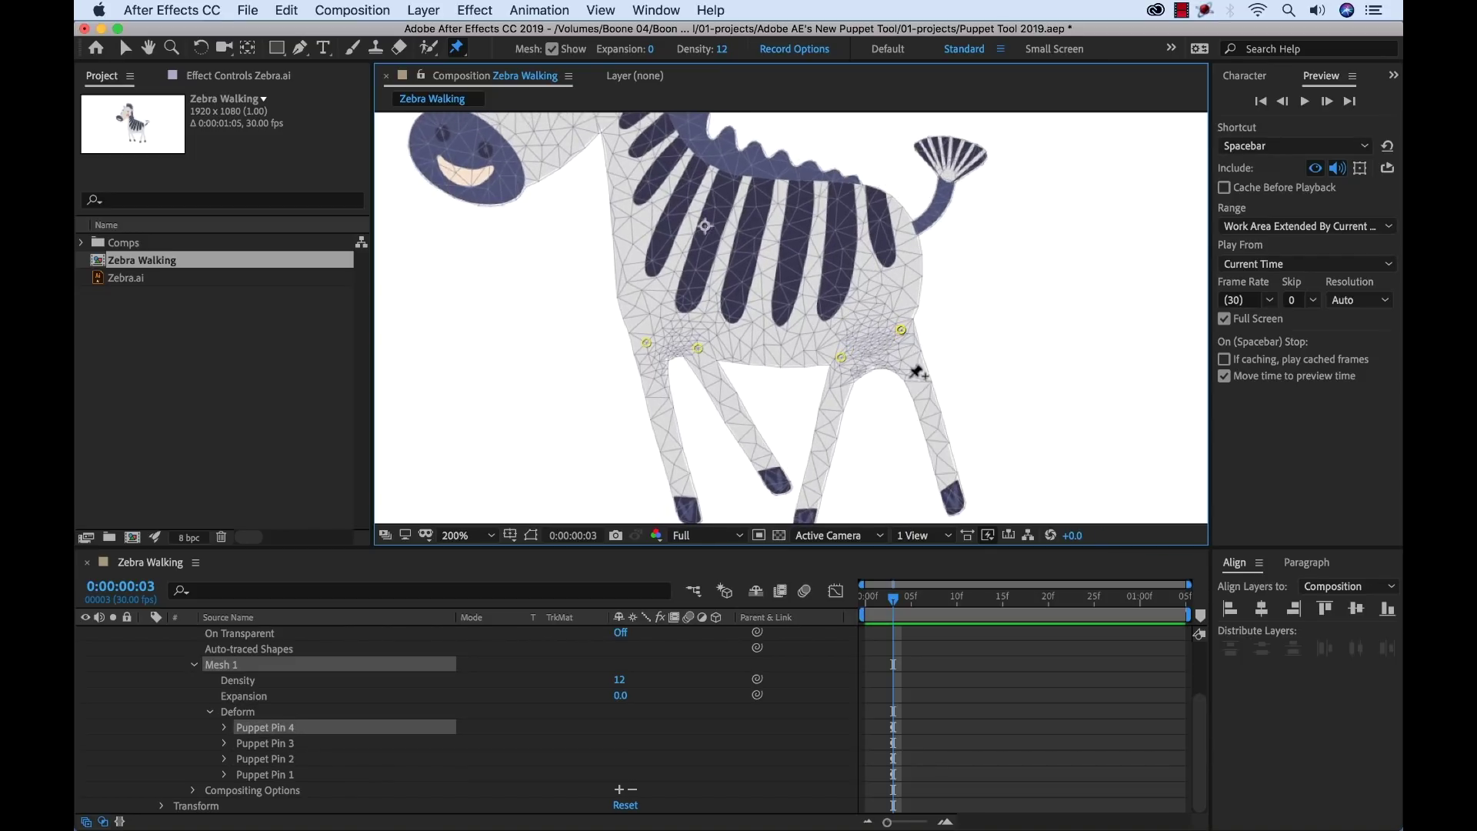
{"action": "key", "text": "super+z"}
{"action": "key", "text": "super+z"}
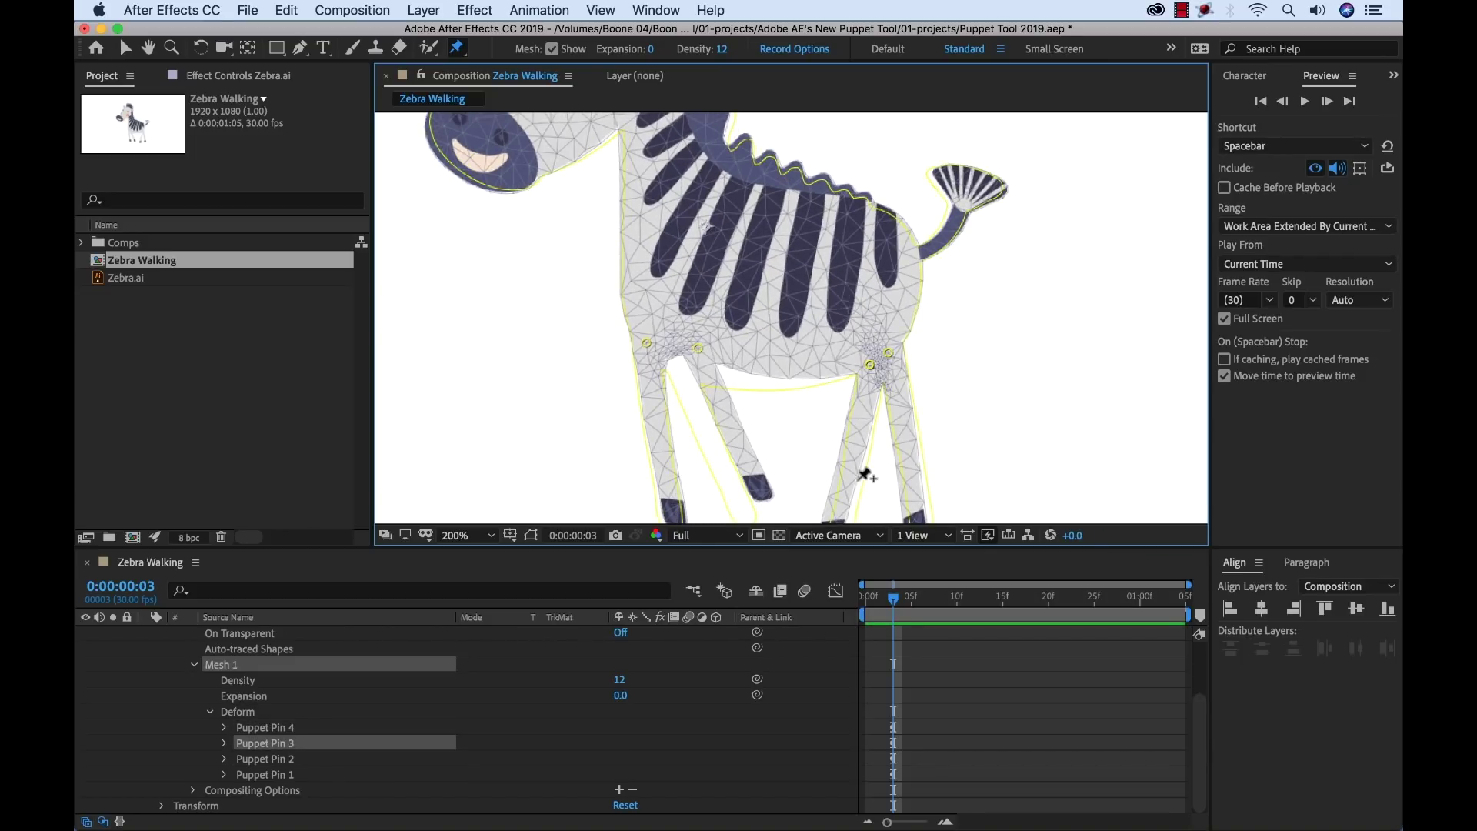
{"action": "key", "text": "super+z"}
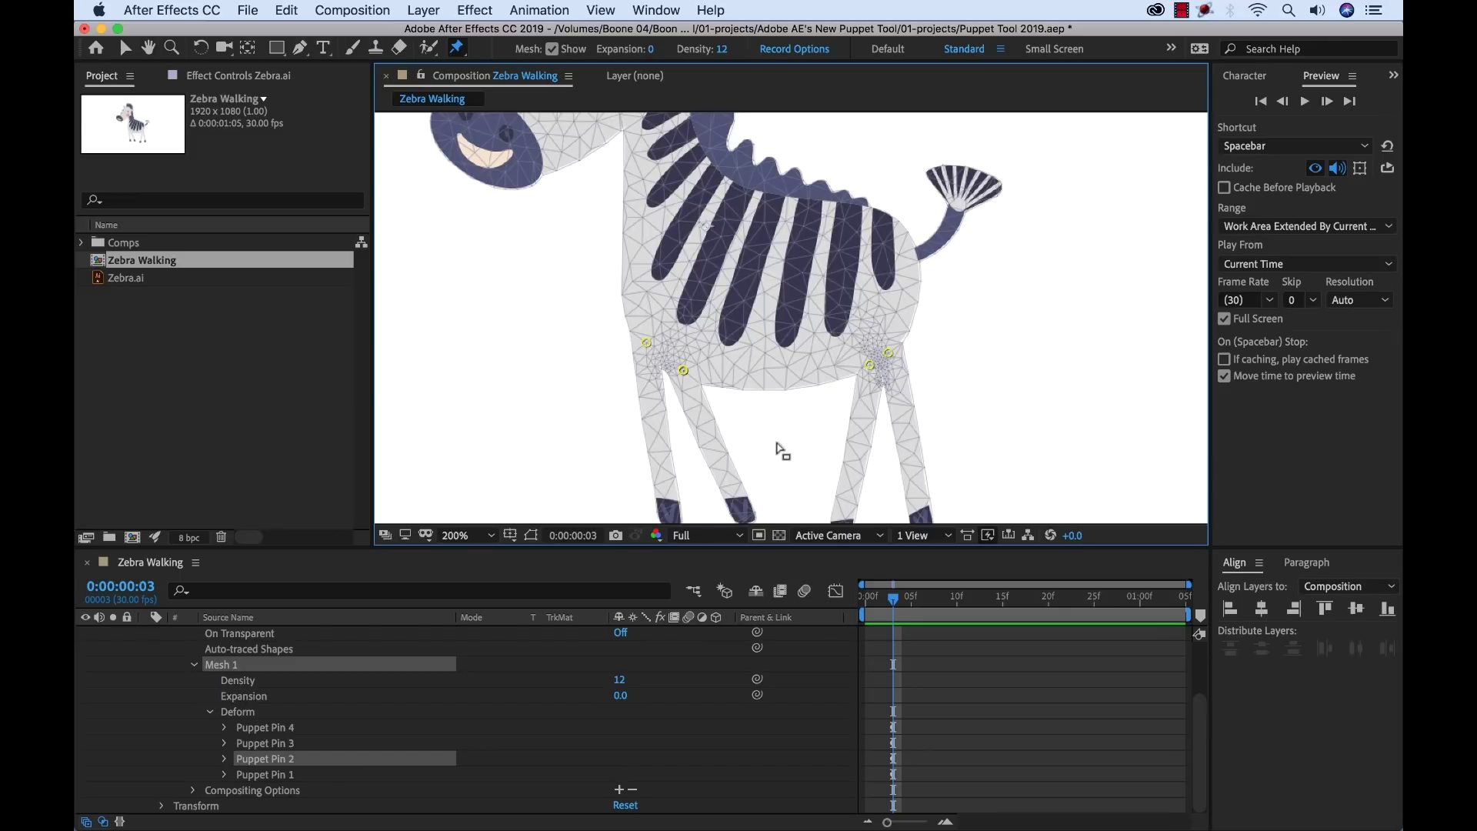
{"action": "scroll", "coordinate": [754, 438], "scroll_direction": "down", "scroll_amount": 2}
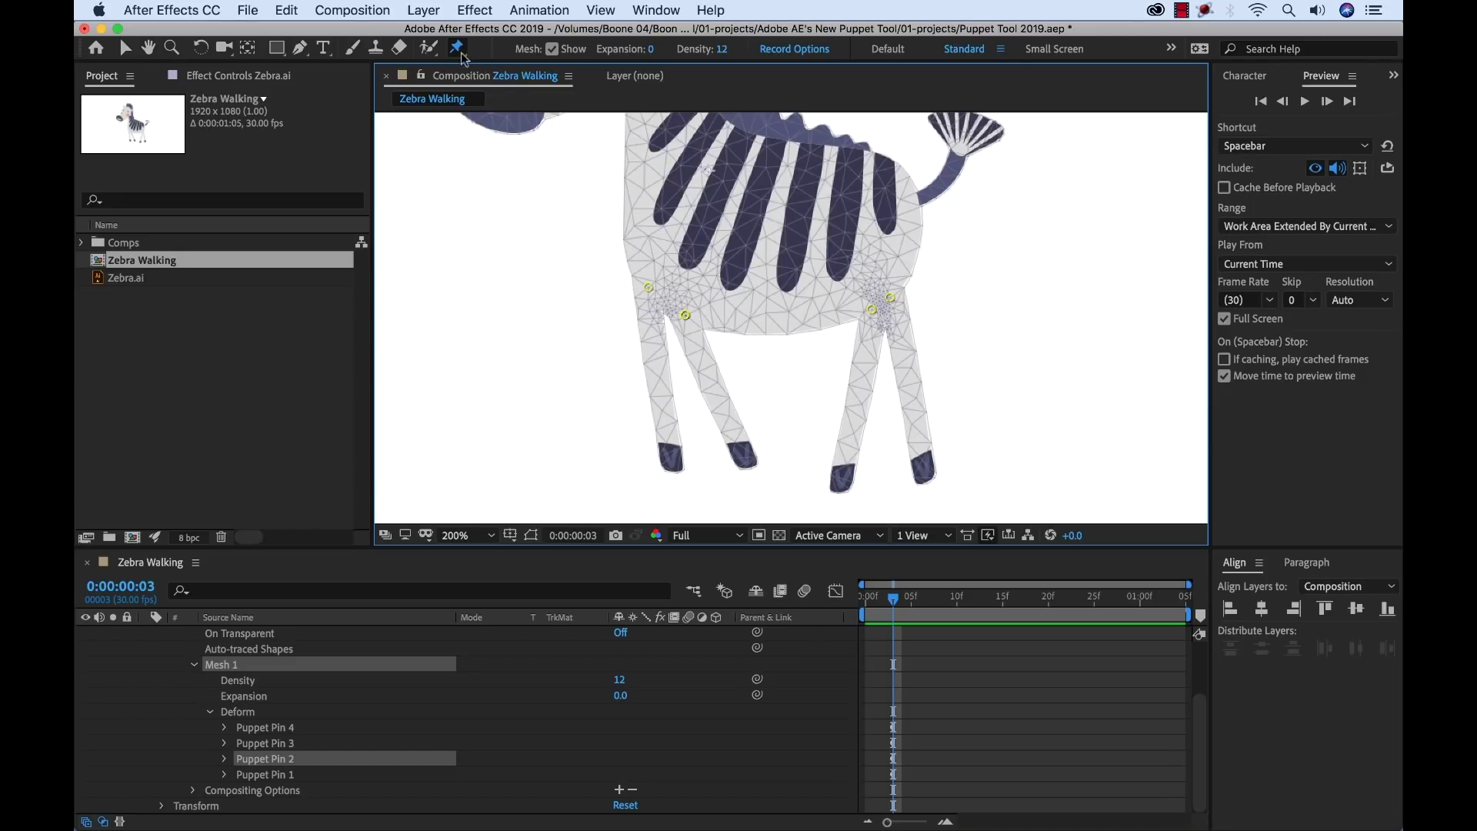
{"action": "left_click_drag", "start_coordinate": [461, 54], "coordinate": [566, 75]}
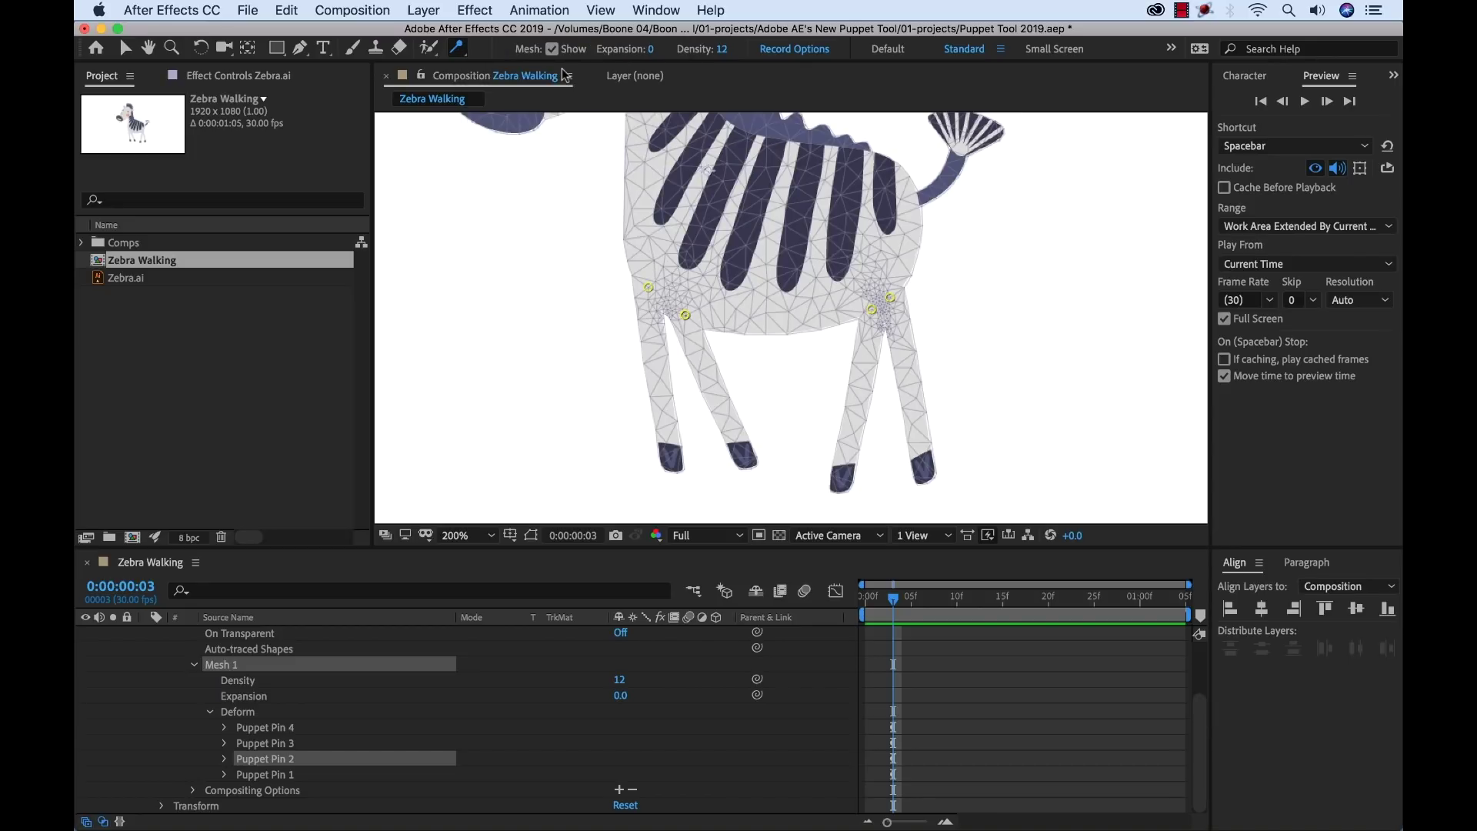
- Add two starch pins each down the front leg and the second leg
{"action": "left_click", "coordinate": [659, 356]}
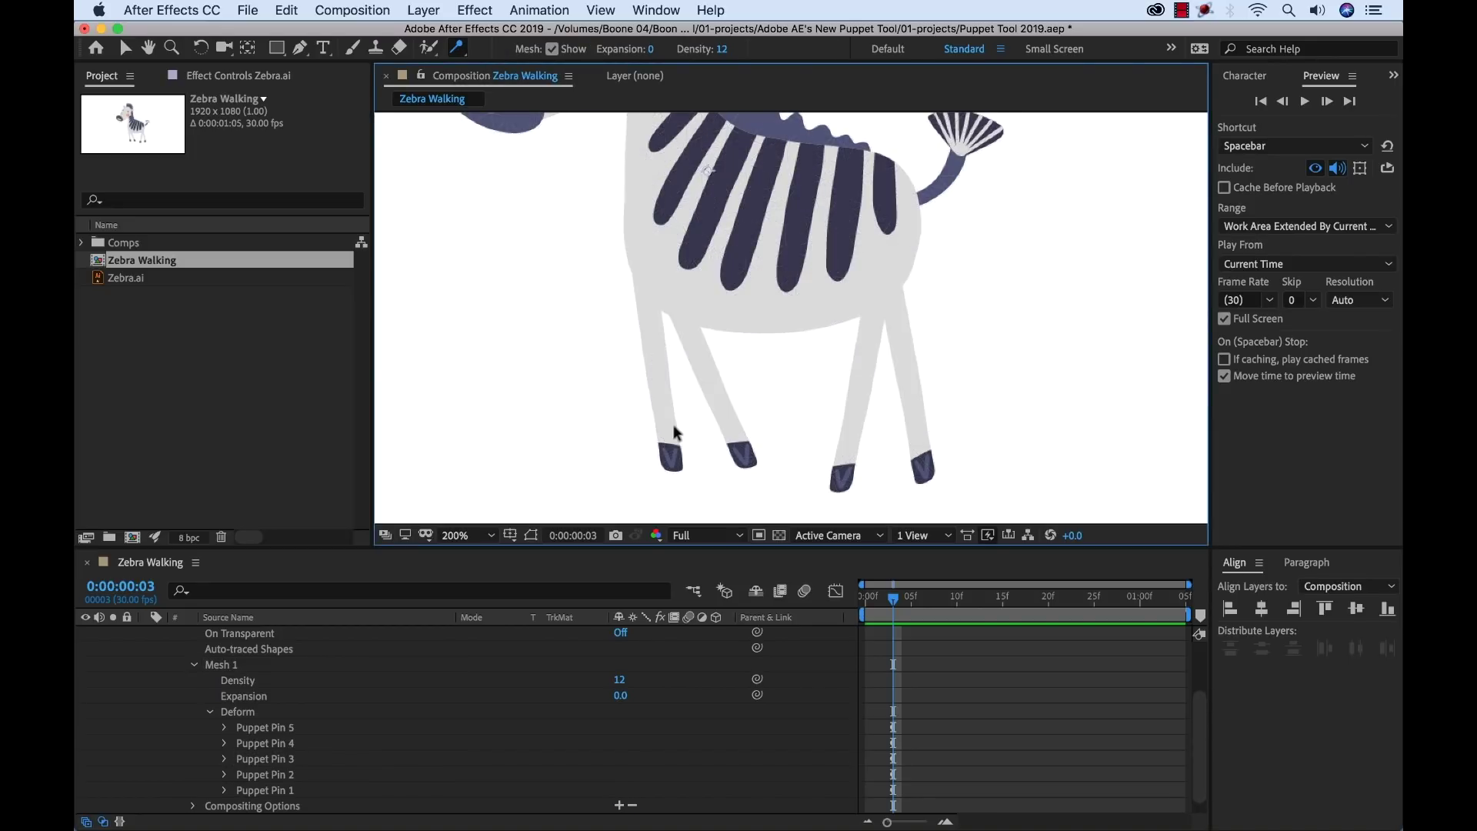
{"action": "left_click", "coordinate": [669, 427]}
{"action": "left_click", "coordinate": [667, 423]}
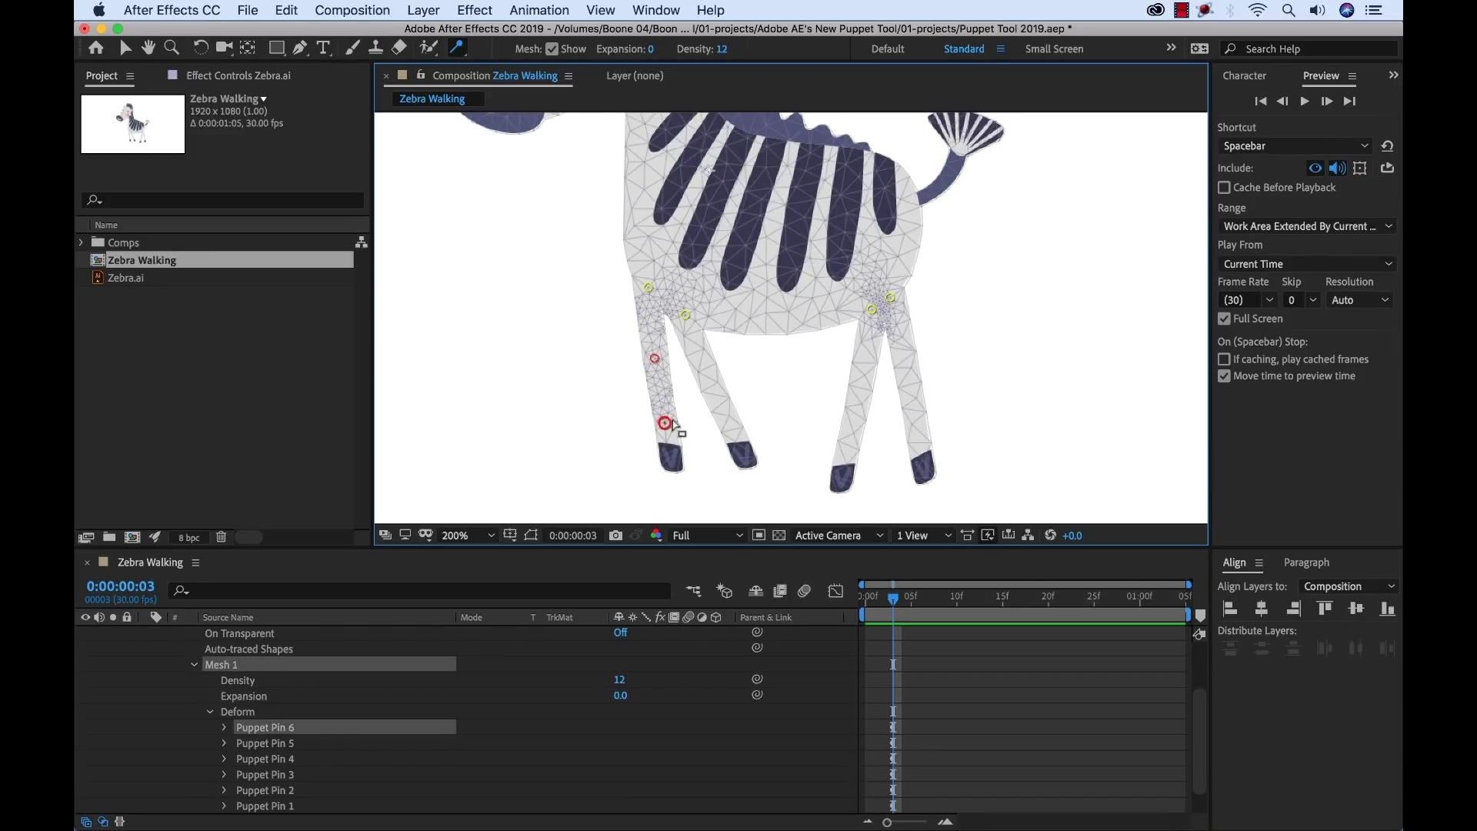
{"action": "left_click", "coordinate": [703, 352]}
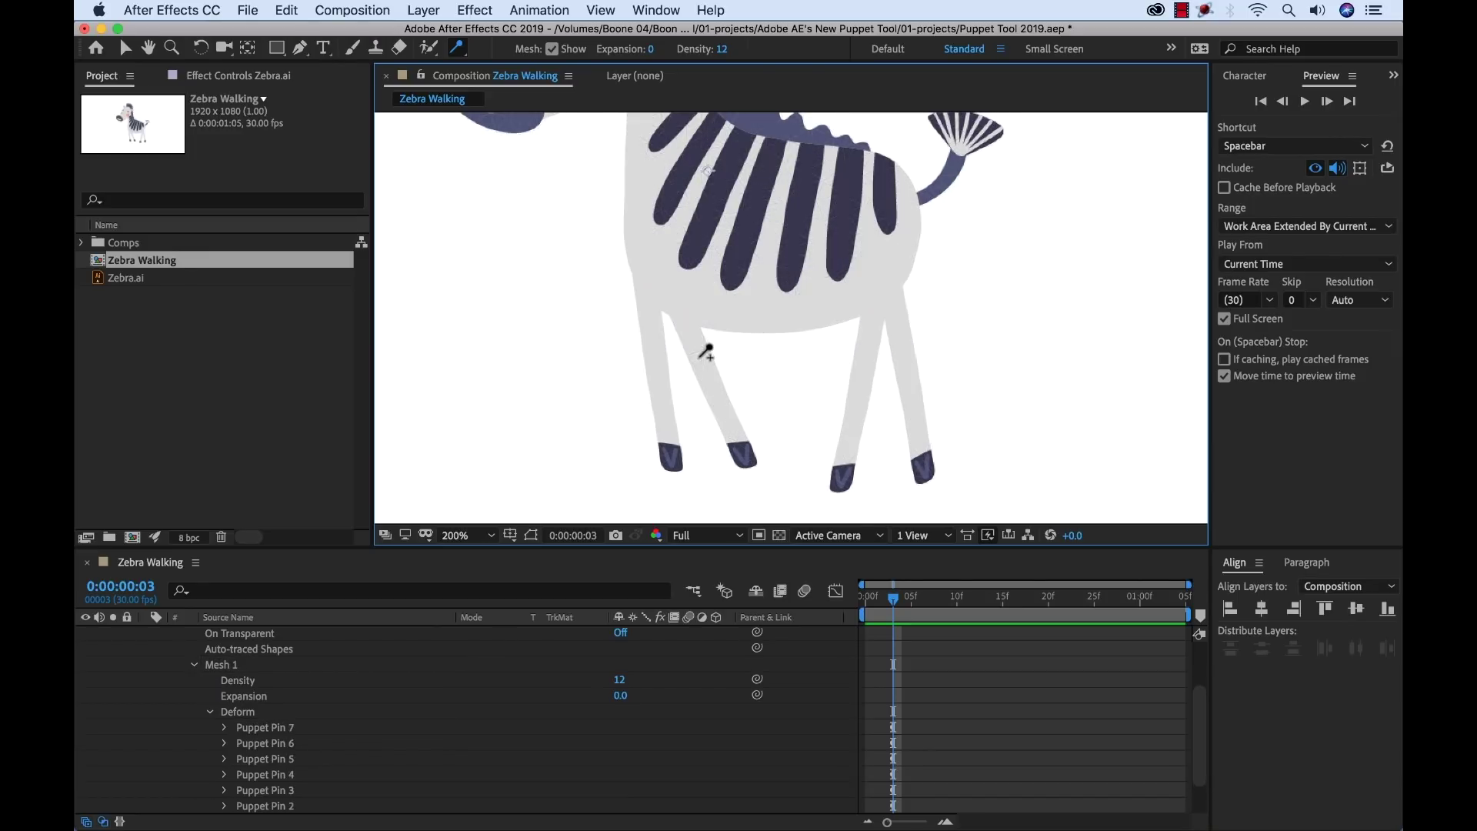
{"action": "left_click", "coordinate": [729, 420]}
- Add two starch pins each on the third and back legs, then check Puppet Pin 12's type
{"action": "left_click", "coordinate": [859, 424]}
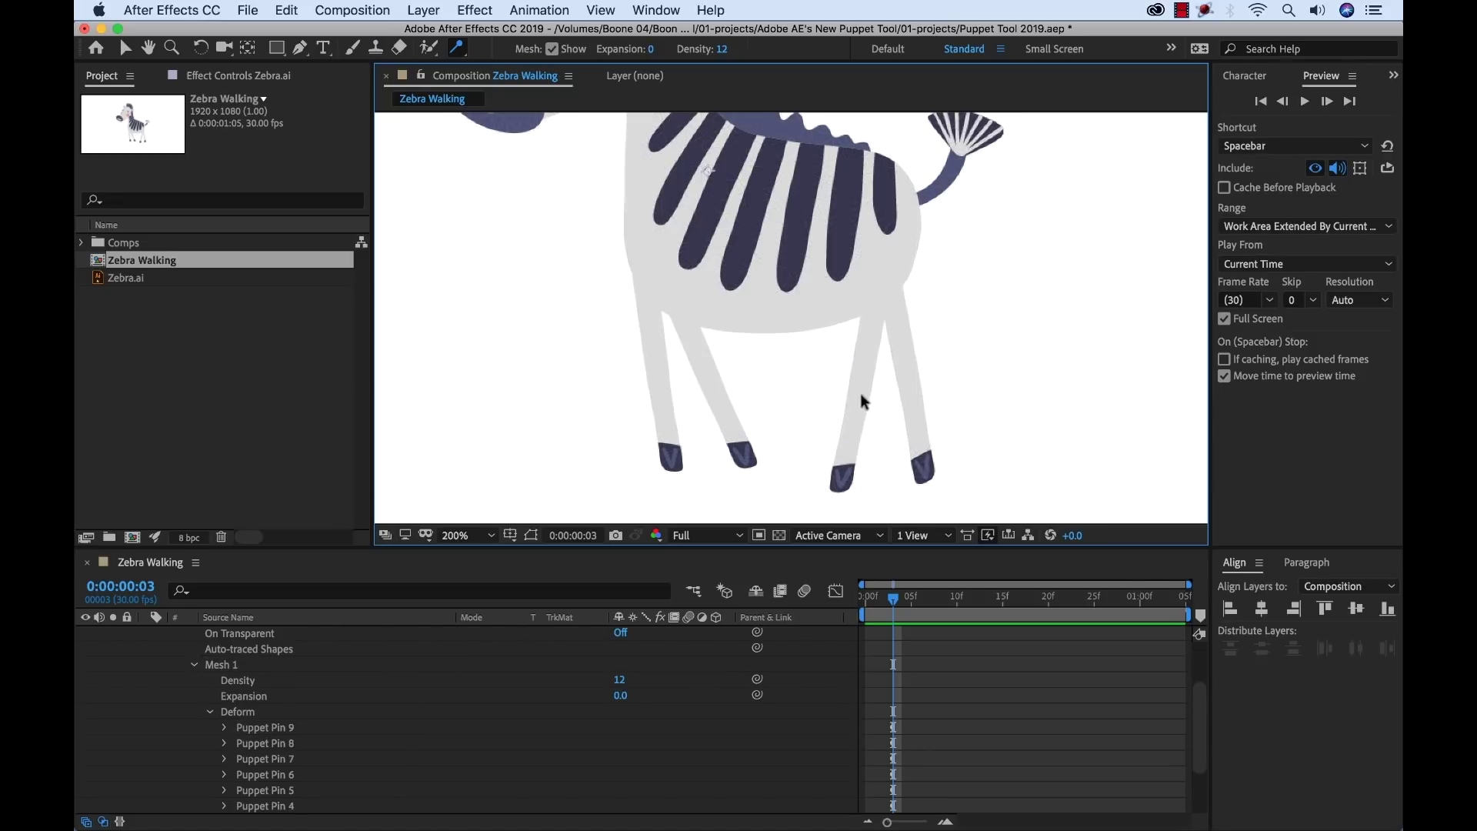
{"action": "left_click", "coordinate": [871, 356]}
{"action": "left_click", "coordinate": [906, 348]}
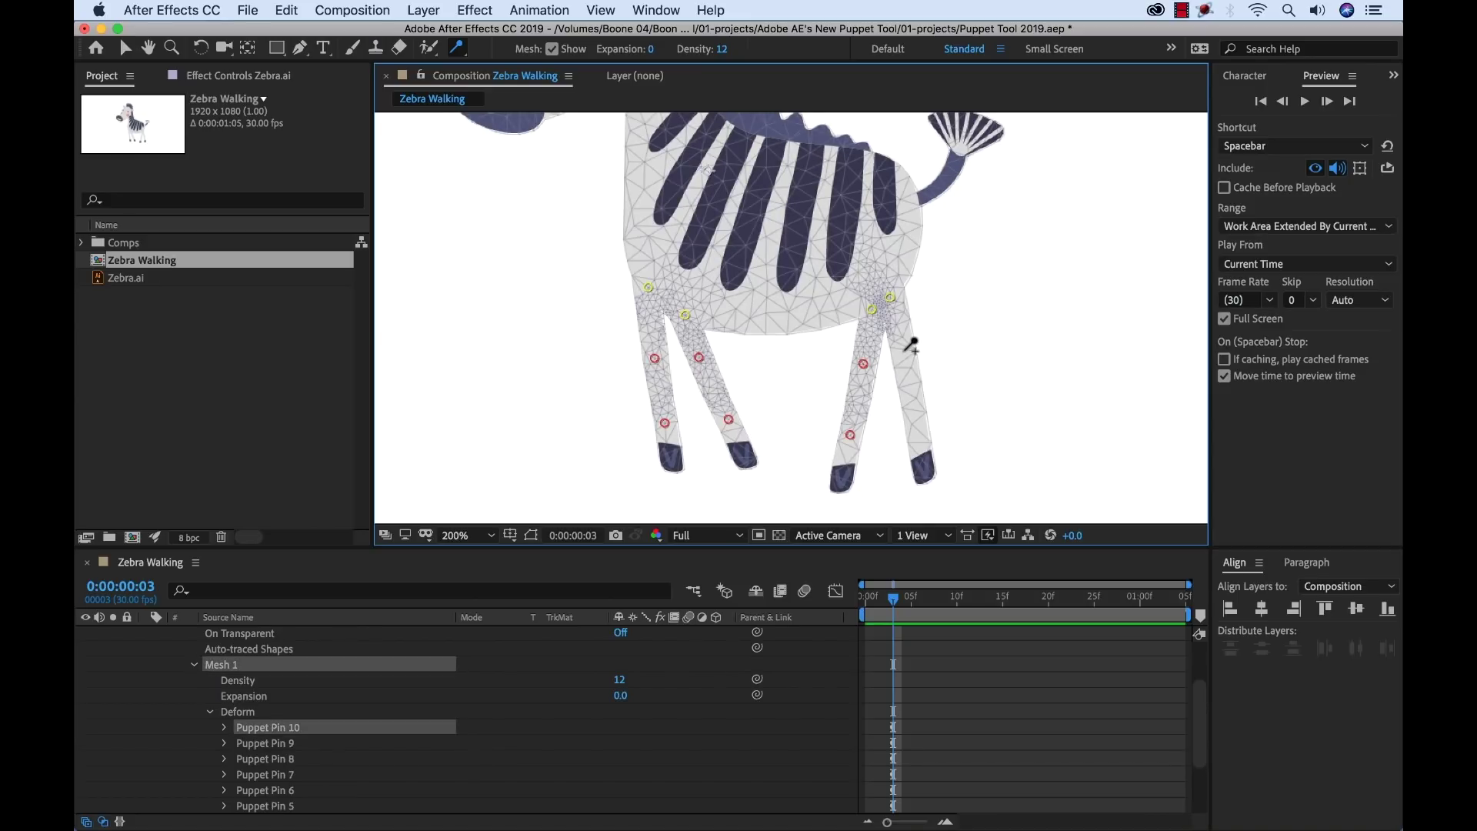
{"action": "left_click", "coordinate": [916, 431]}
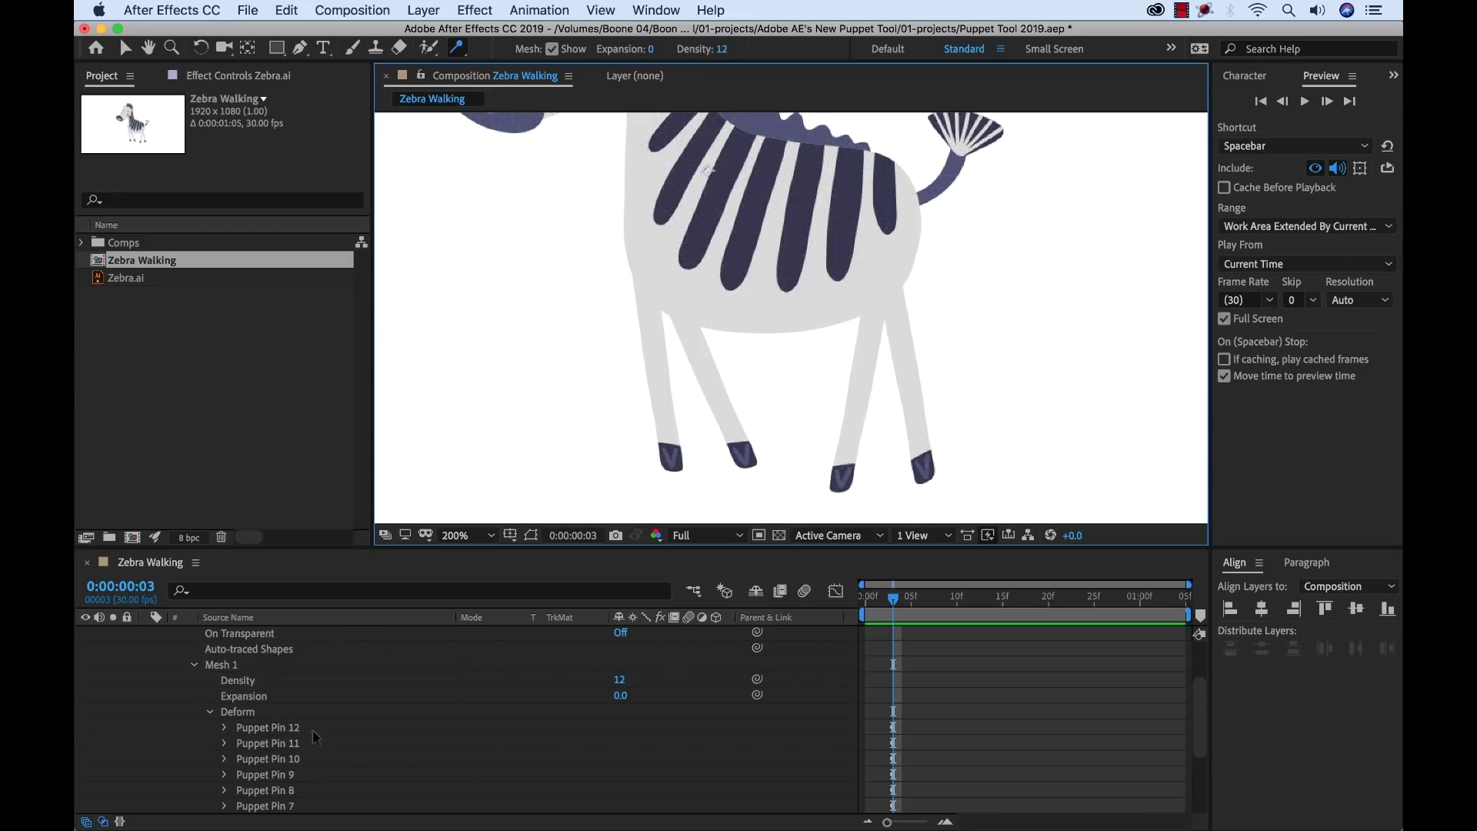
{"action": "left_click", "coordinate": [277, 727]}
{"action": "left_click", "coordinate": [224, 728]}
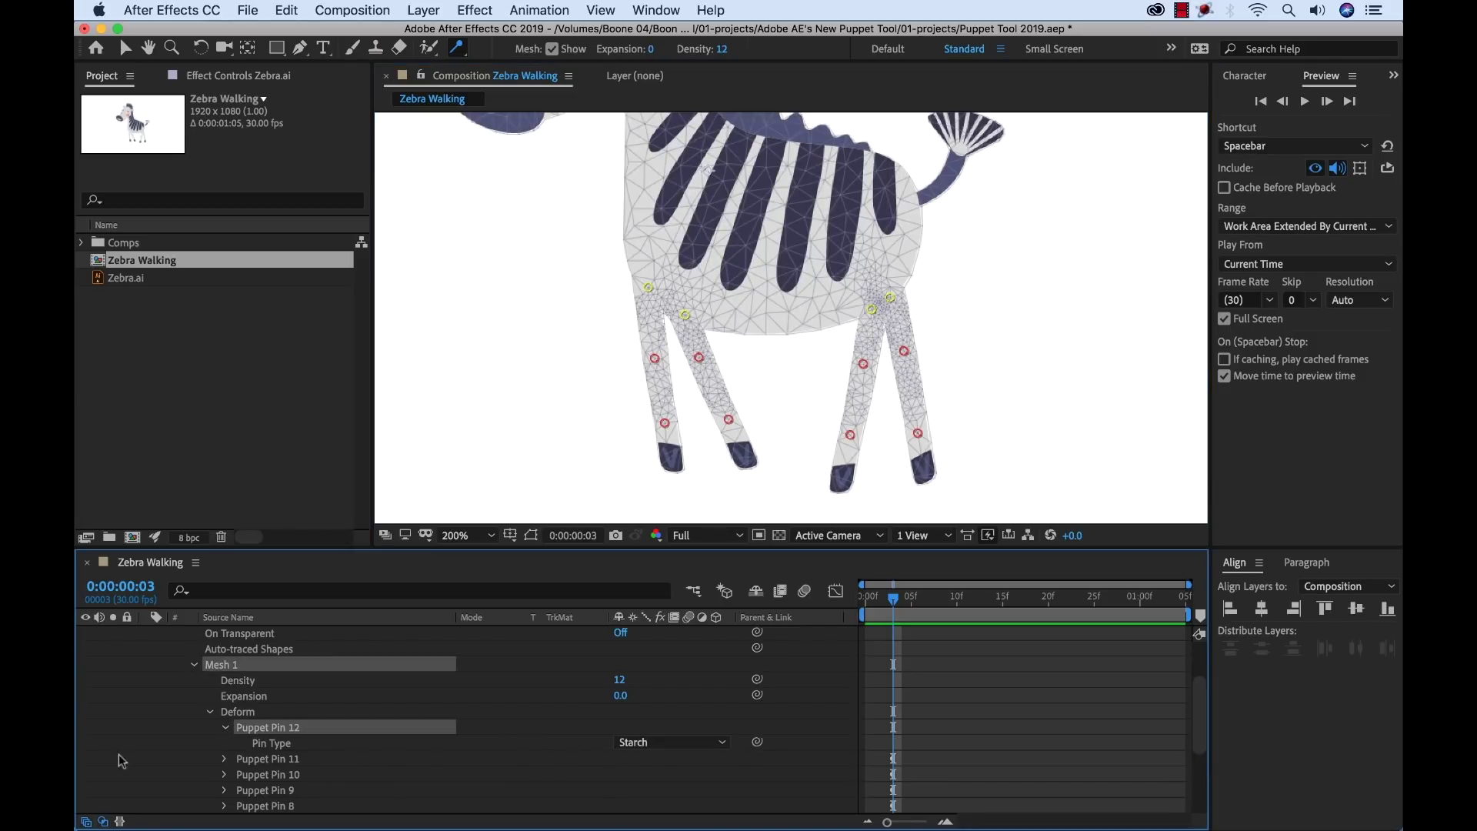
{"action": "left_click", "coordinate": [225, 728]}
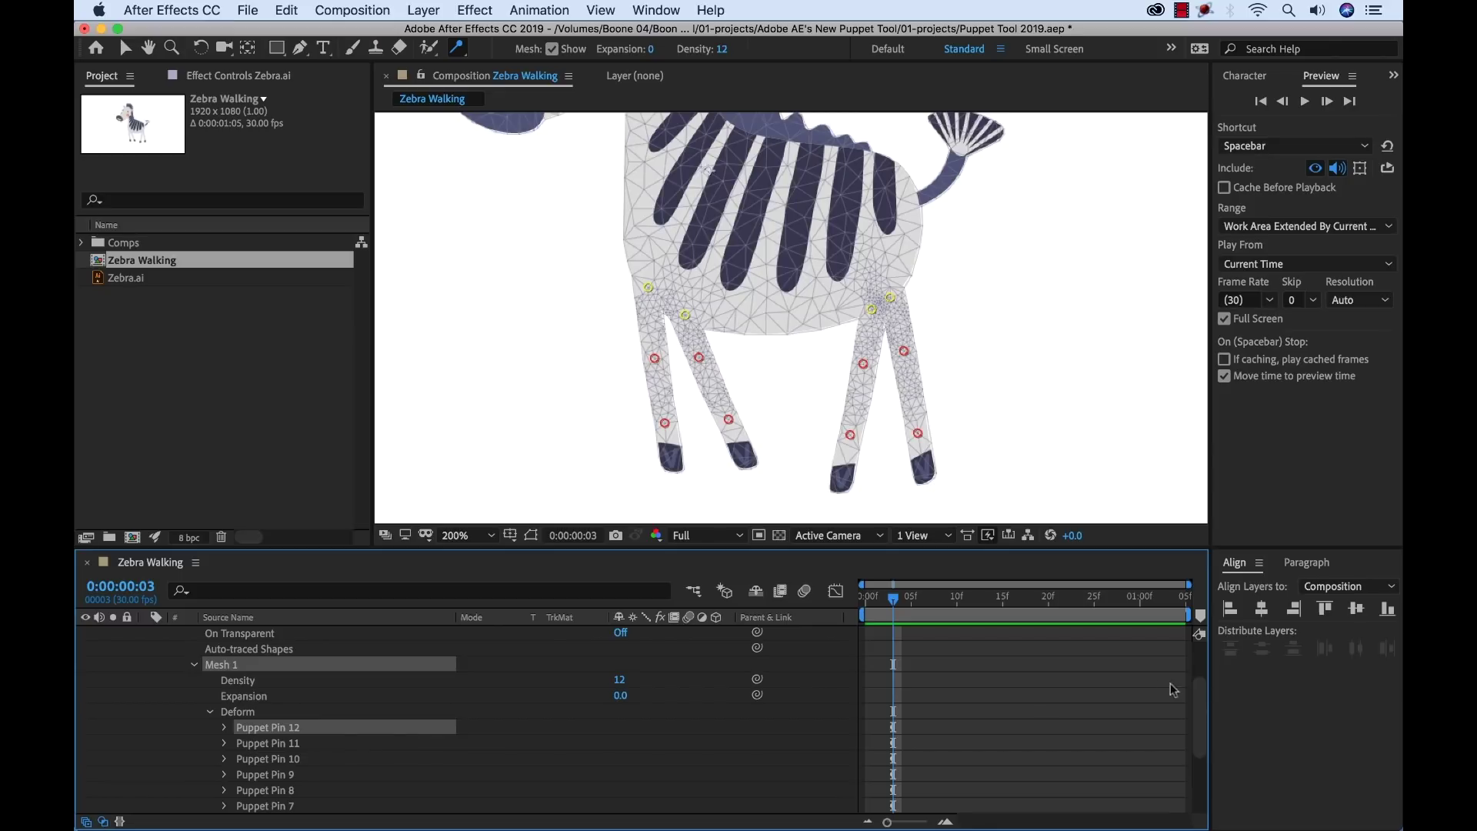
- Go to frame 3 and reveal only the keyframed puppet pin Position properties
{"action": "left_click_drag", "start_coordinate": [890, 599], "coordinate": [897, 604]}
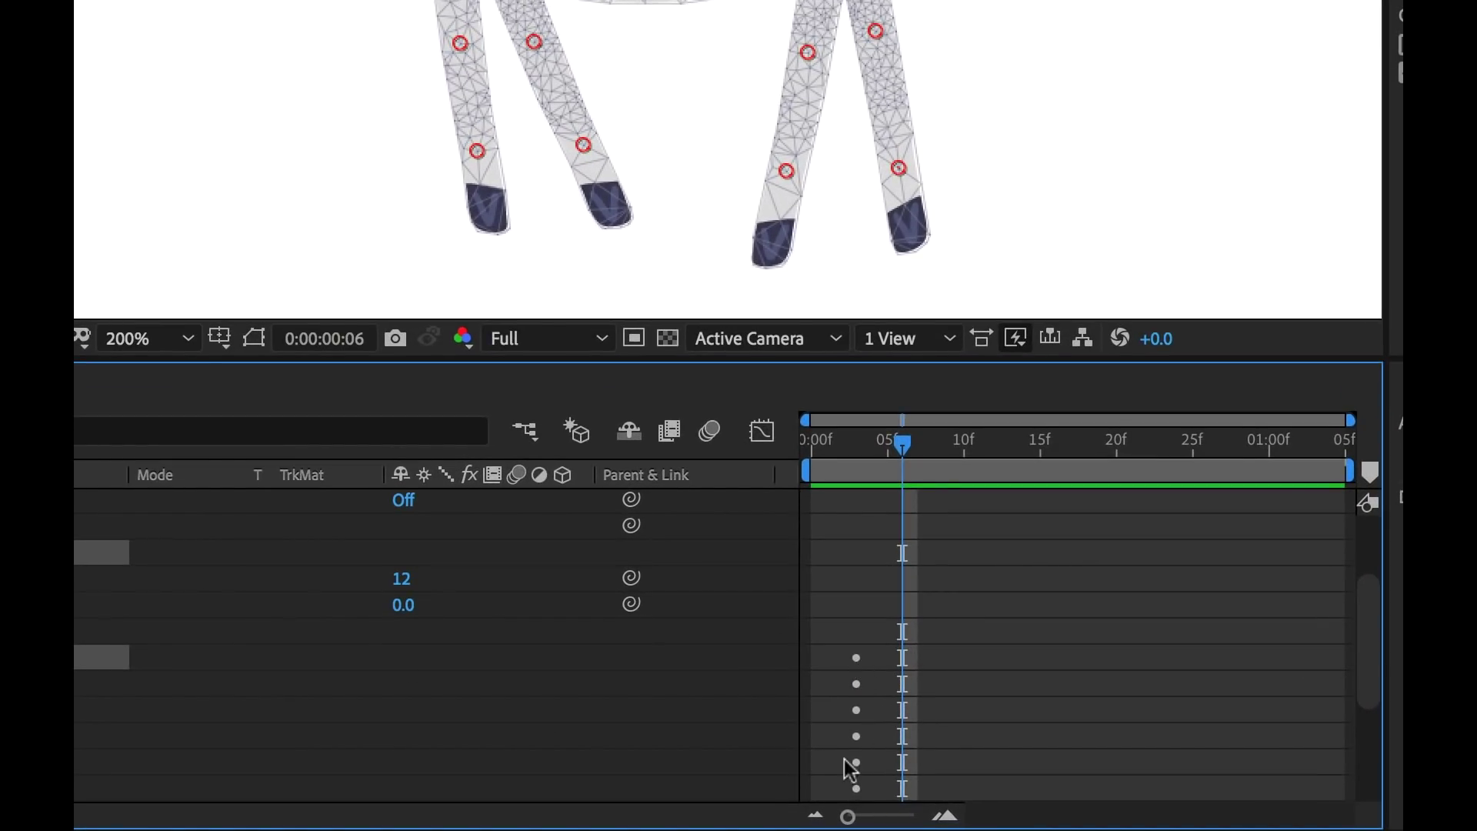
{"action": "left_click_drag", "start_coordinate": [1362, 626], "coordinate": [1345, 676]}
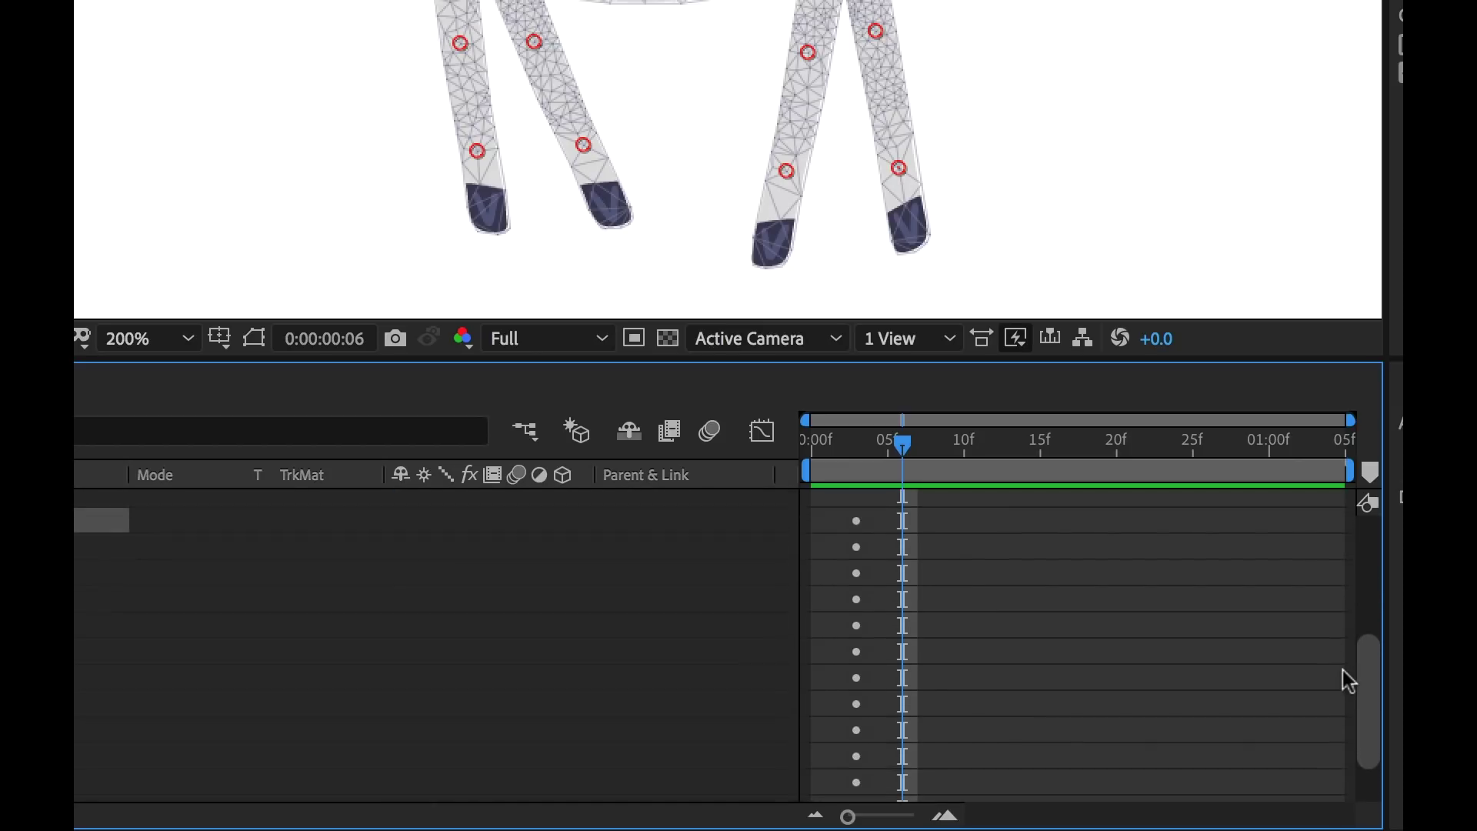
{"action": "key", "text": "Home"}
{"action": "left_click", "coordinate": [857, 445]}
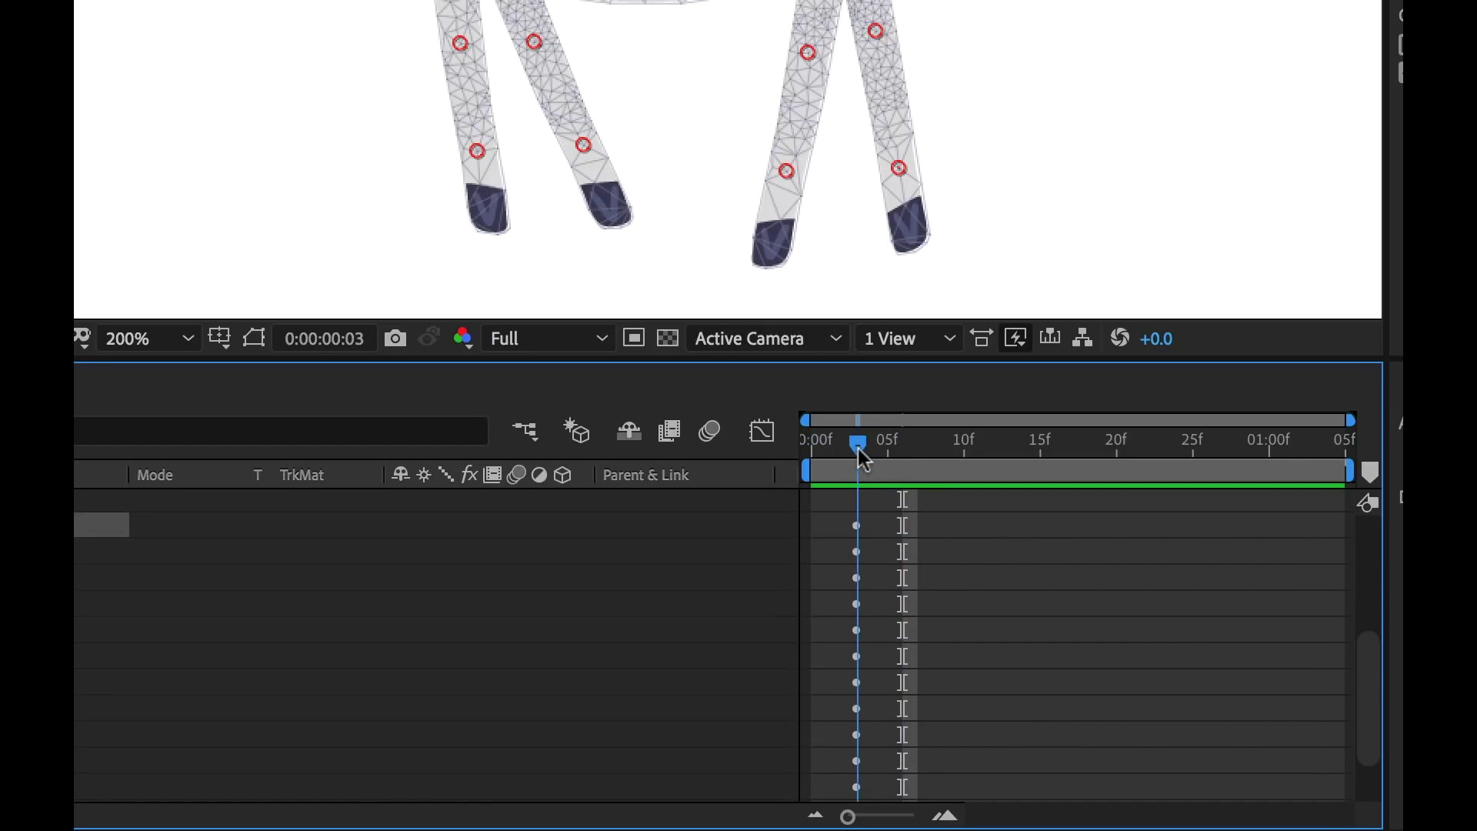
{"action": "key", "text": "alt+bracketleft"}
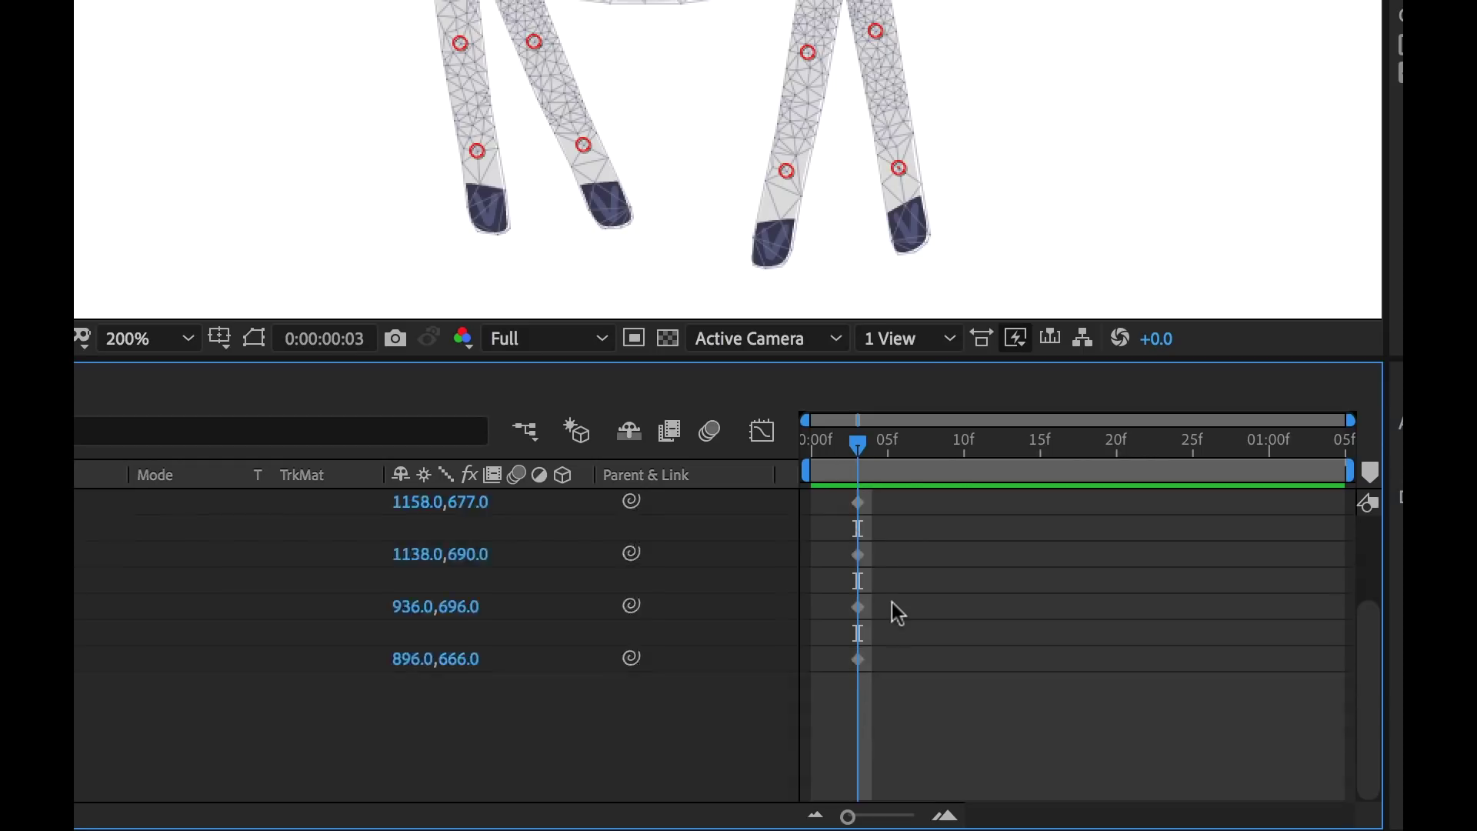
{"action": "scroll", "coordinate": [926, 604], "scroll_direction": "up", "scroll_amount": 4}
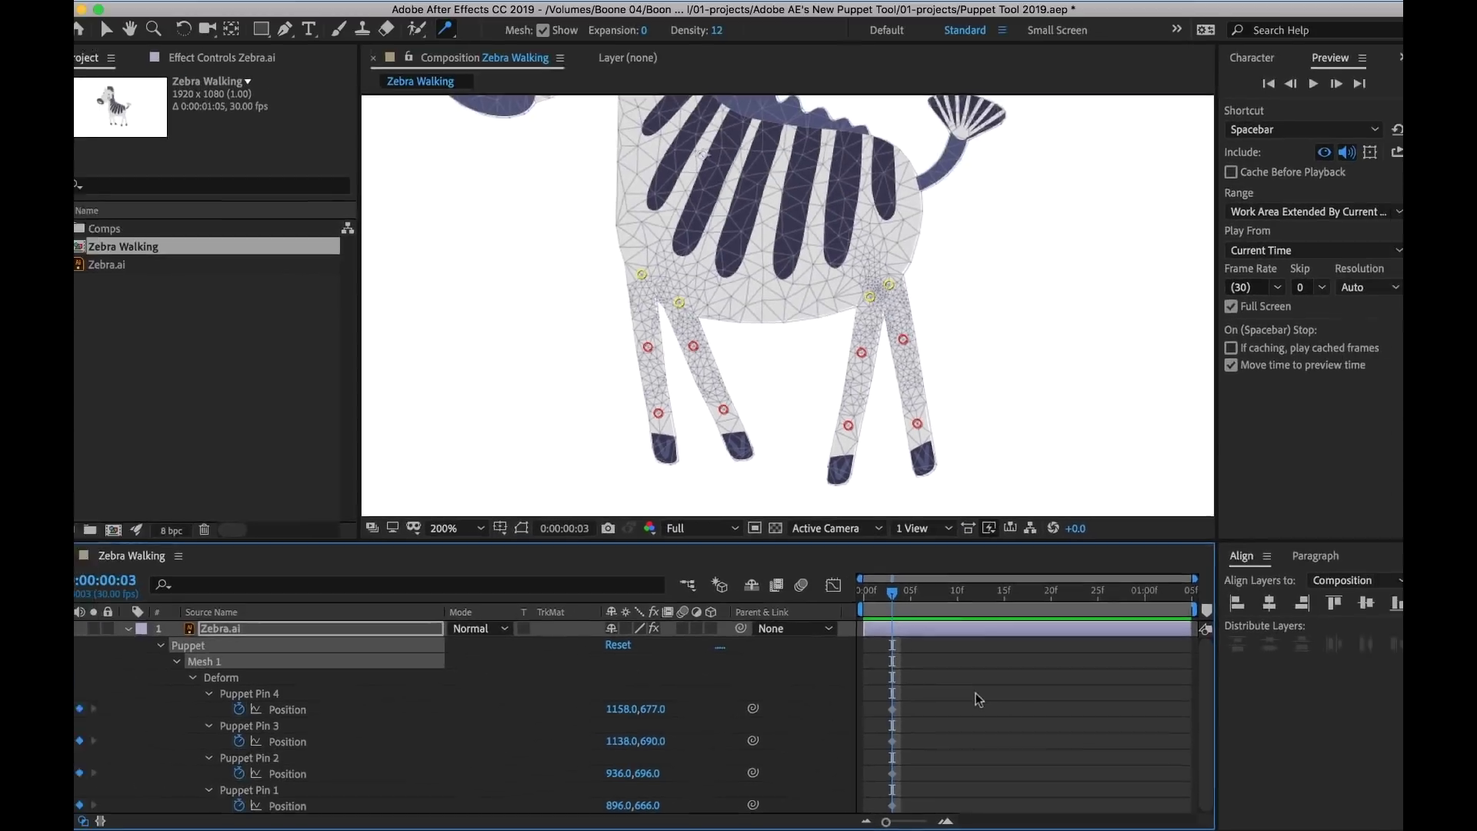
- In the maximized Timeline, move the four Position keyframes to frame 0 and return the playhead there
{"action": "key", "text": "grave"}
{"action": "left_click", "coordinate": [986, 461]}
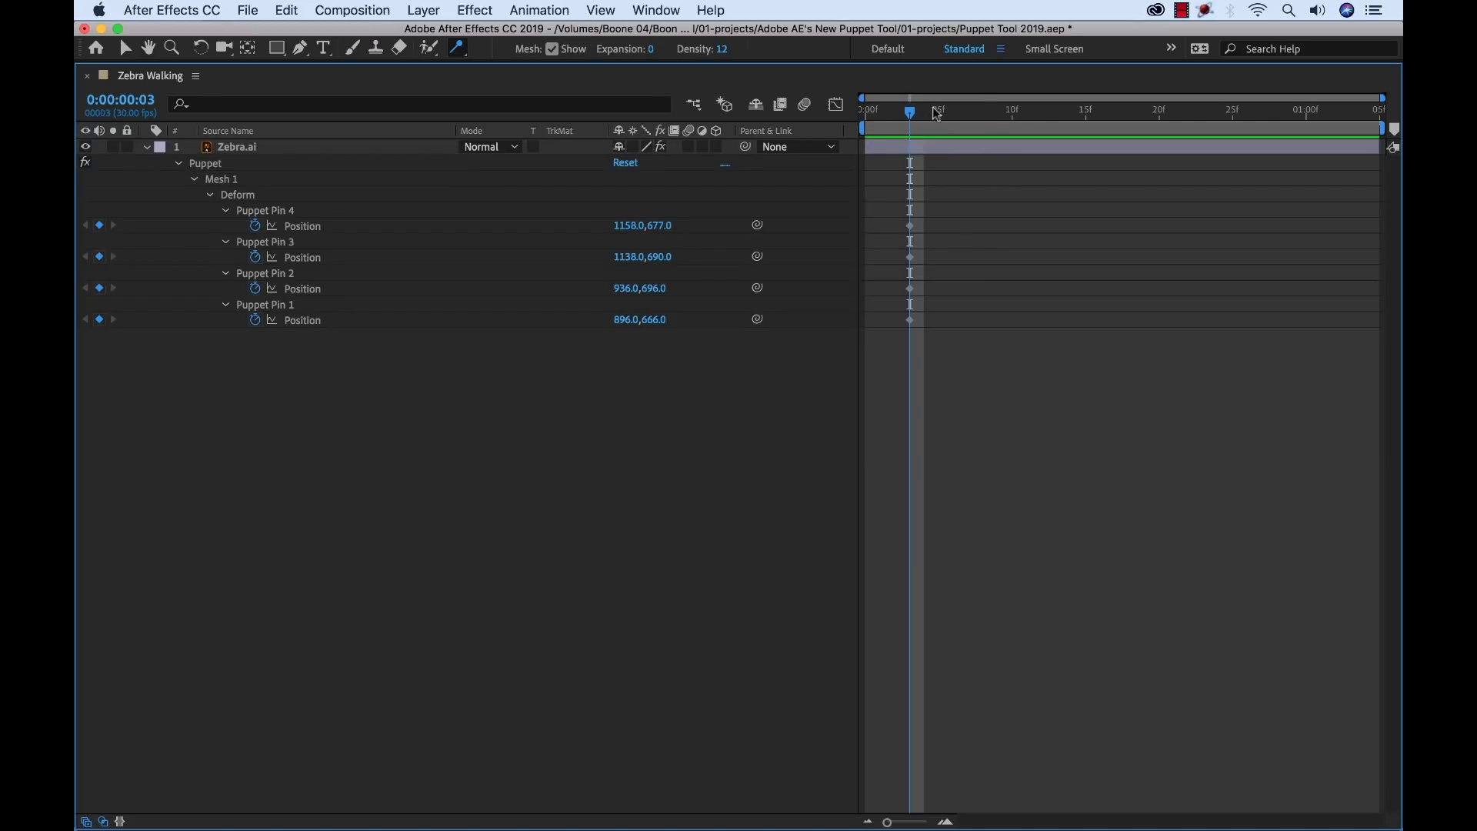
{"action": "left_click_drag", "start_coordinate": [936, 114], "coordinate": [982, 114]}
{"action": "left_click_drag", "start_coordinate": [923, 209], "coordinate": [900, 320]}
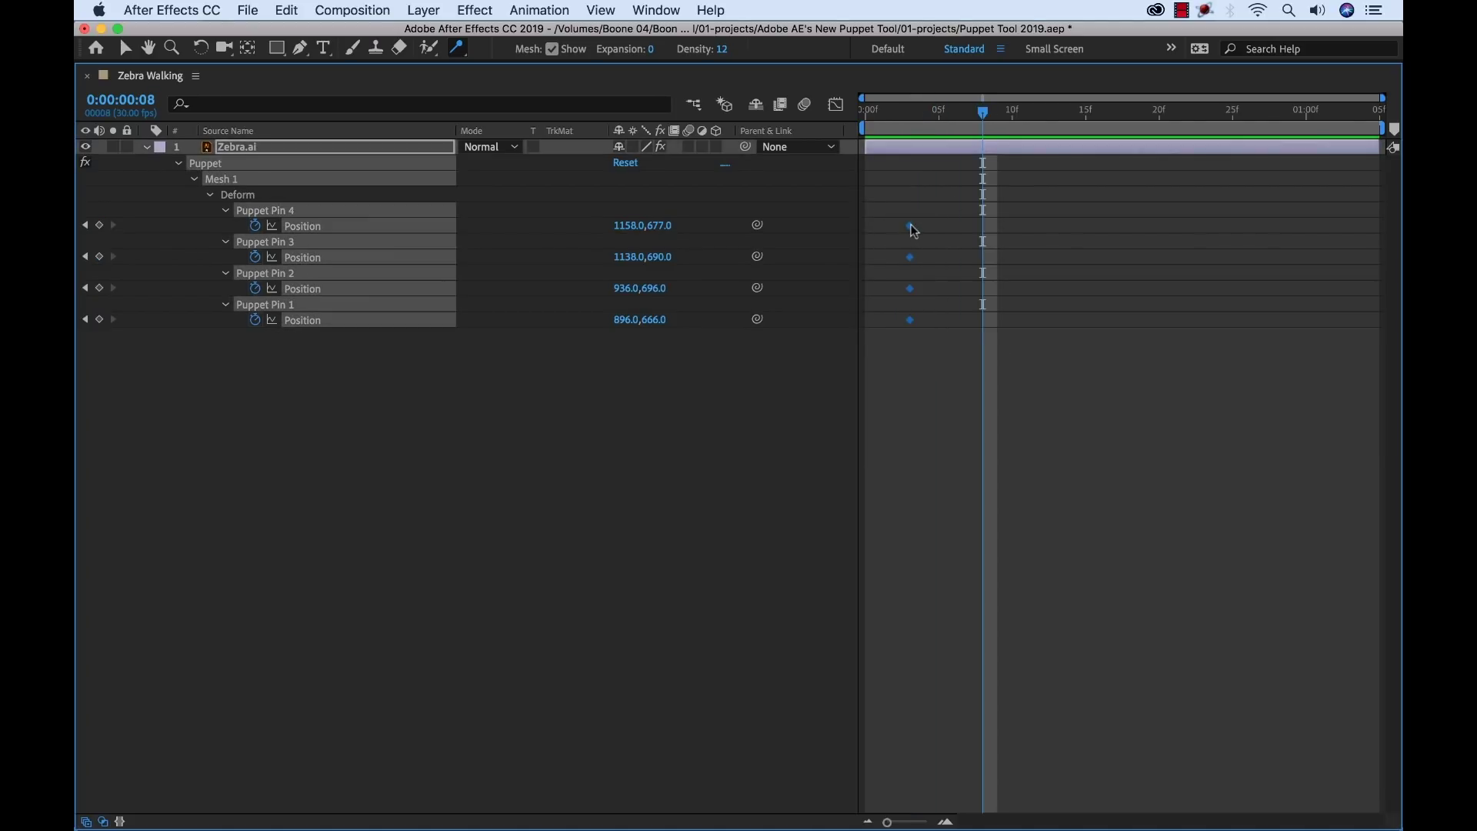
{"action": "left_click_drag", "start_coordinate": [894, 227], "coordinate": [870, 254]}
{"action": "left_click_drag", "start_coordinate": [915, 115], "coordinate": [873, 114]}
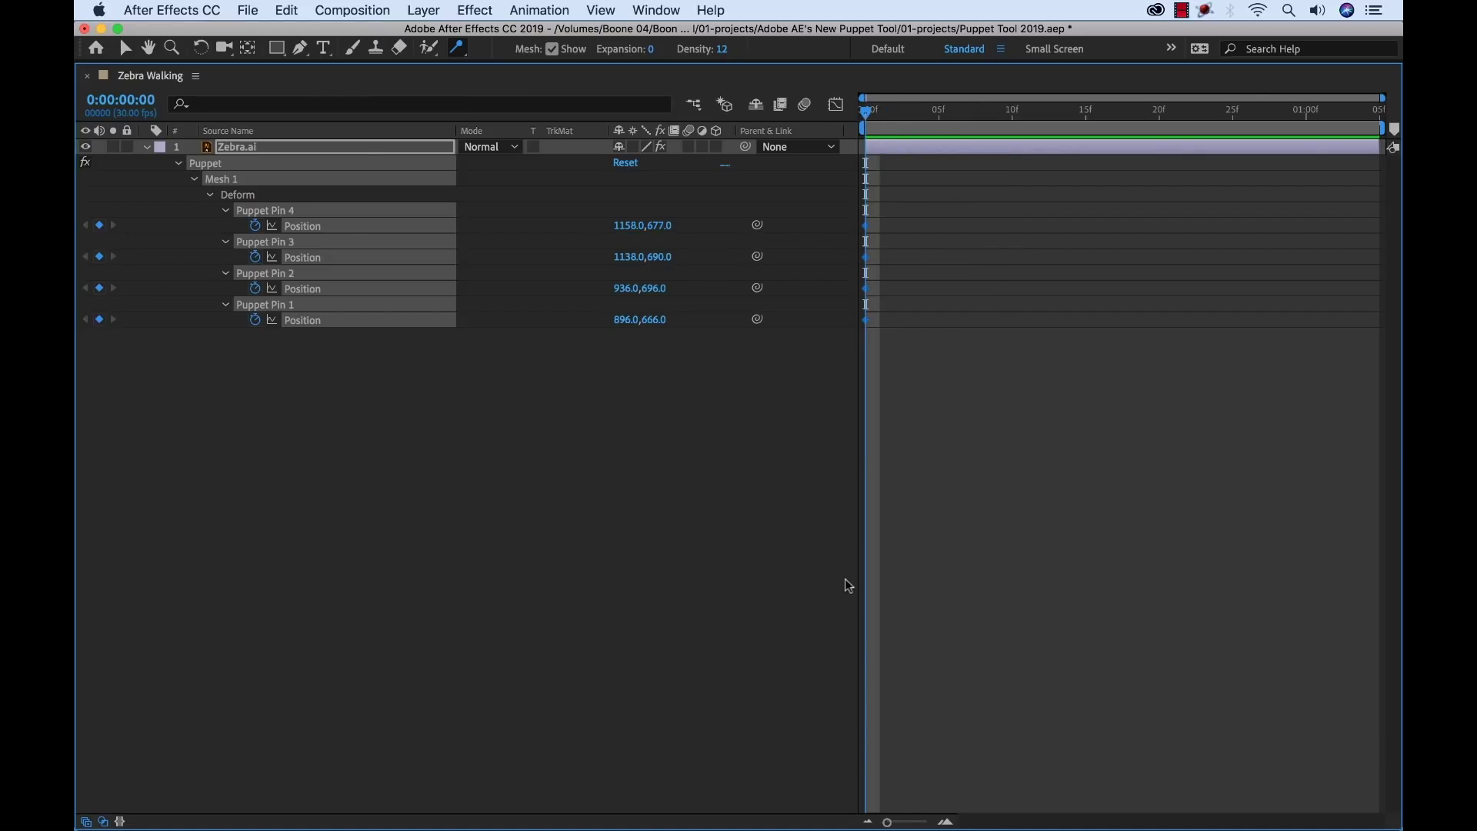
{"action": "key", "text": "grave"}
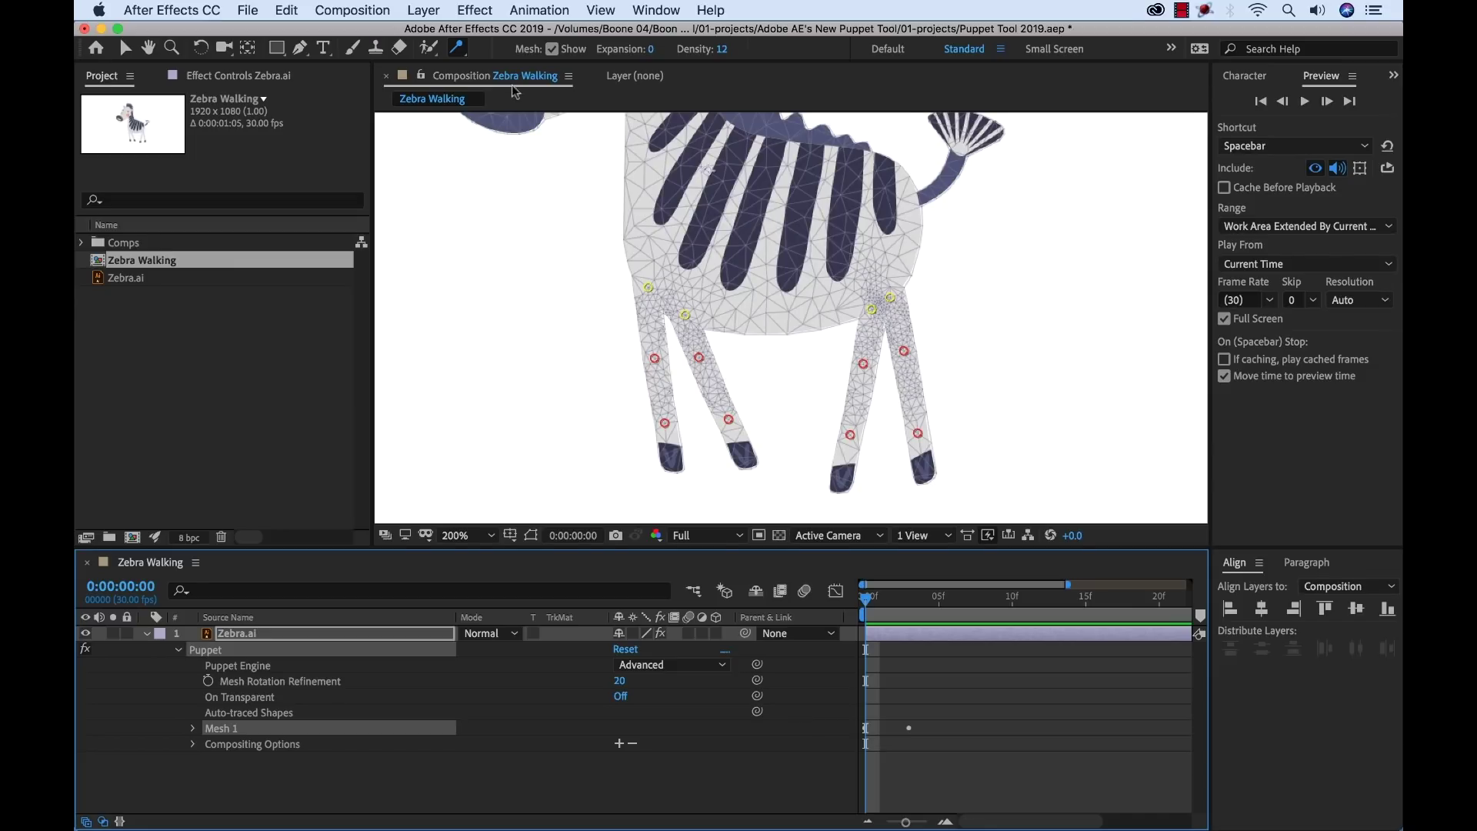
{"action": "left_click", "coordinate": [457, 48]}
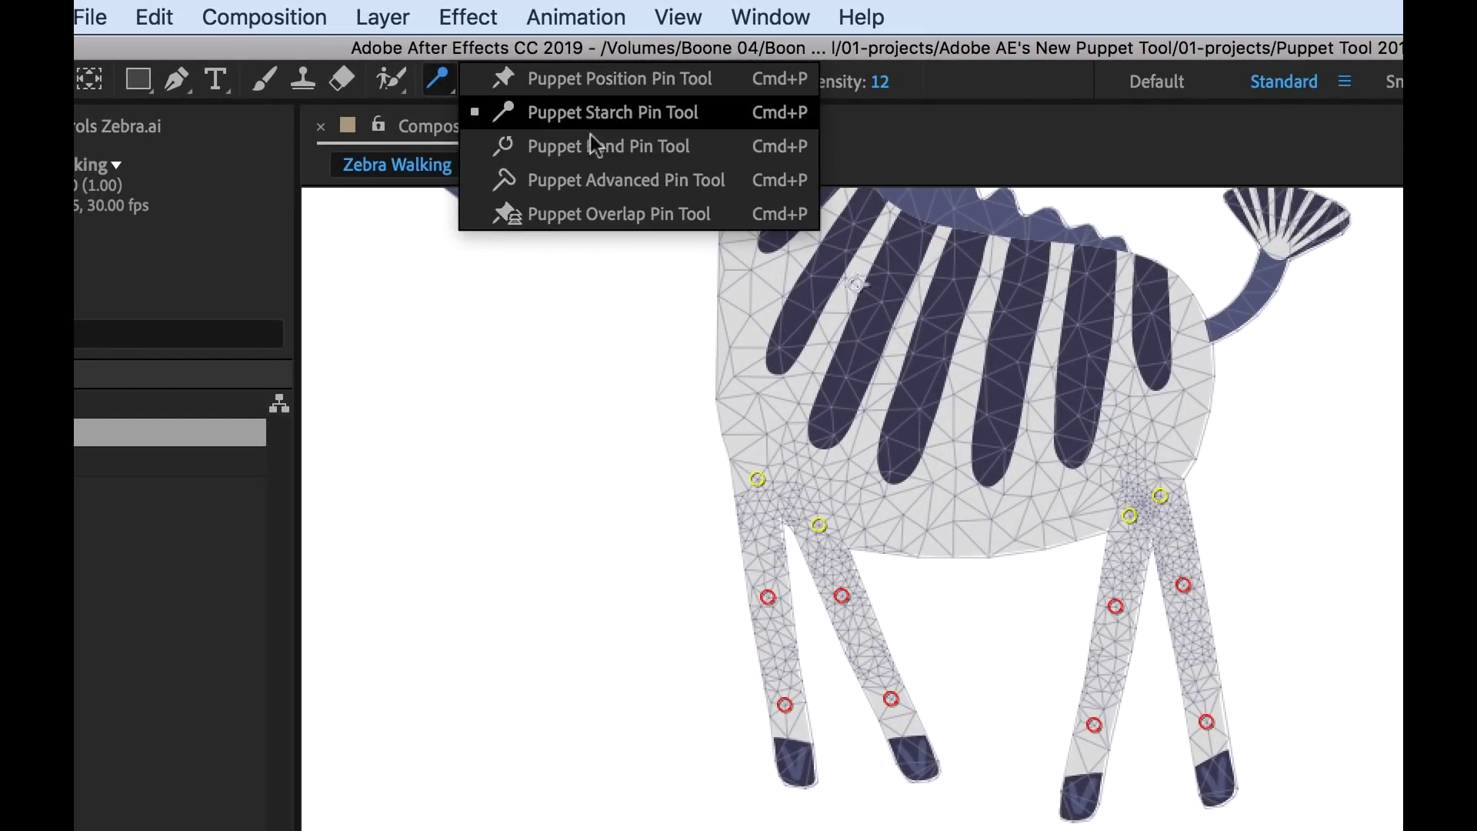
- Pick the Puppet Advanced Pin Tool for the mid front-leg pin and toggle the mesh view off and on
{"action": "left_click", "coordinate": [643, 179]}
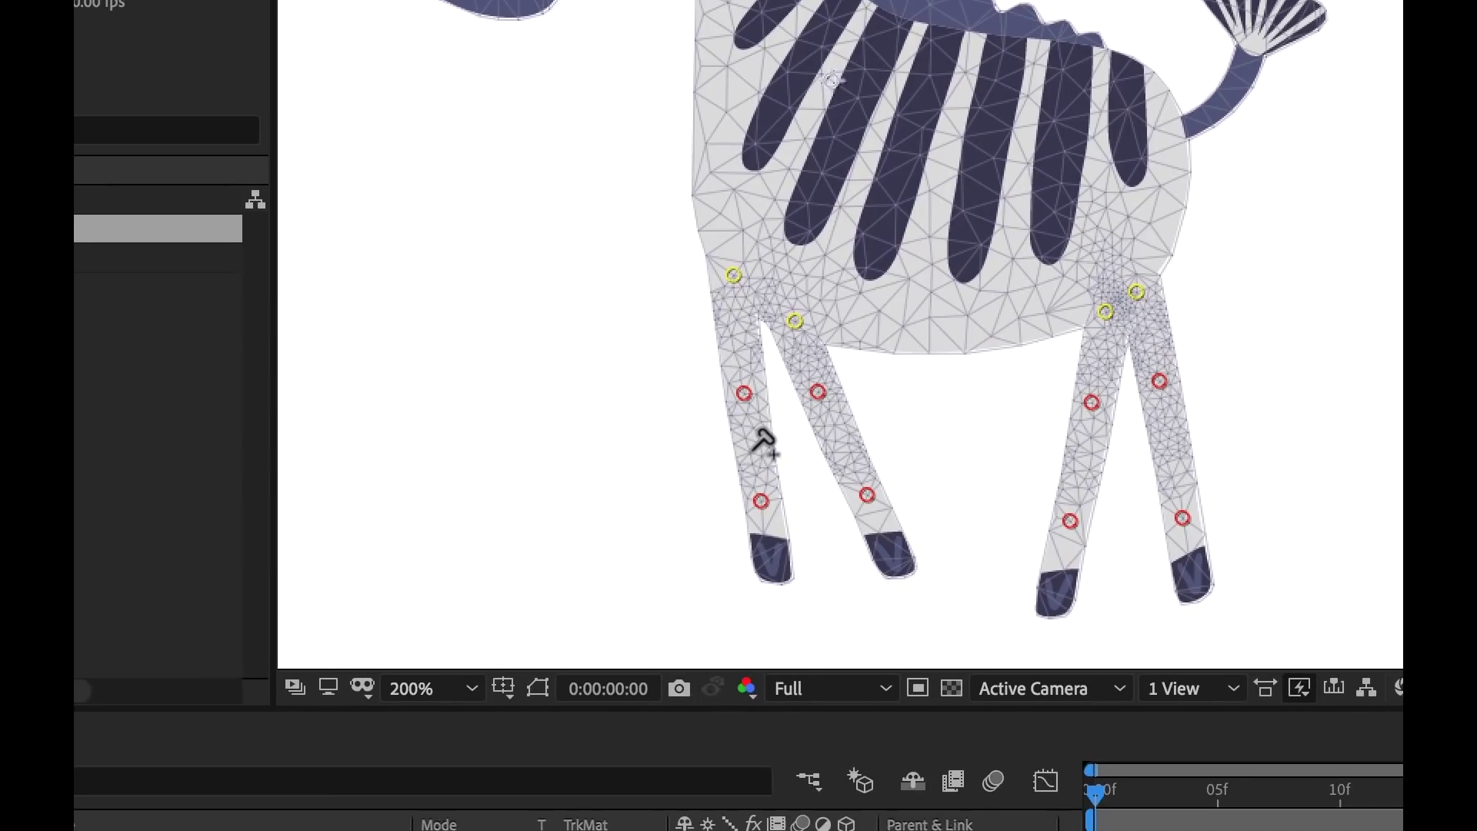
{"action": "key", "text": "v"}
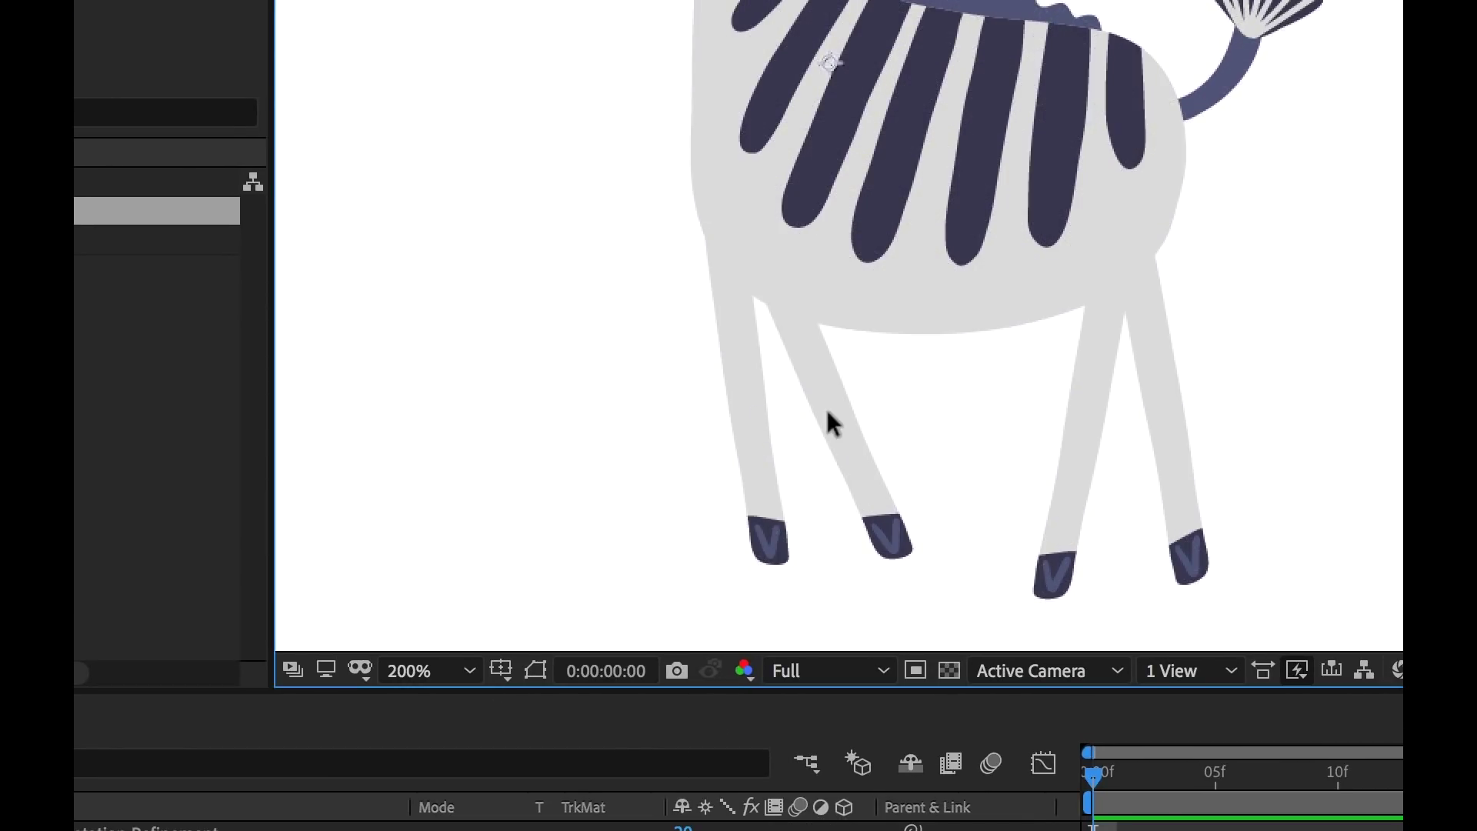
{"action": "key", "text": "ctrl+p"}
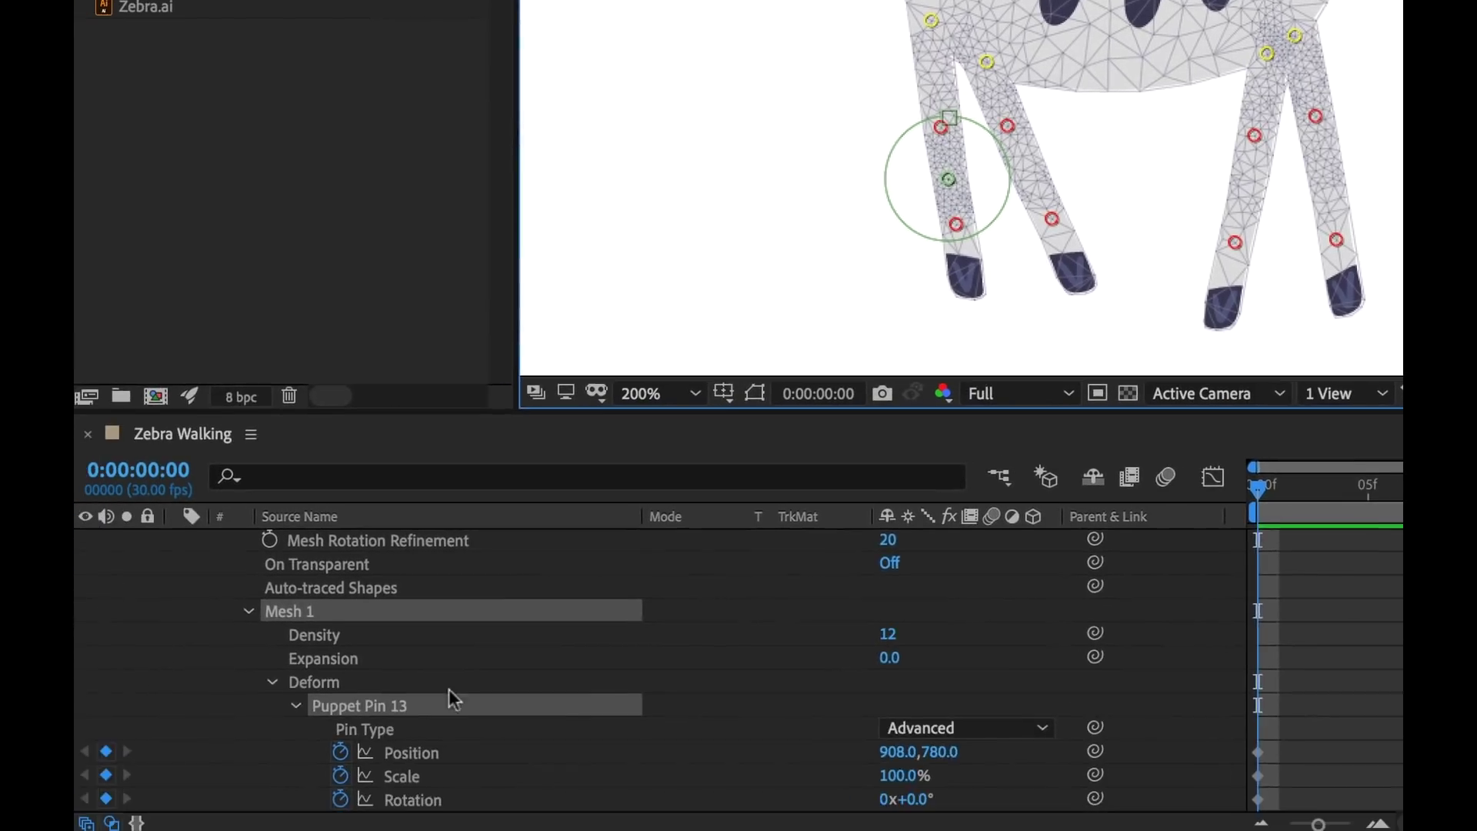
{"action": "scroll", "coordinate": [449, 690], "scroll_direction": "down", "scroll_amount": 1}
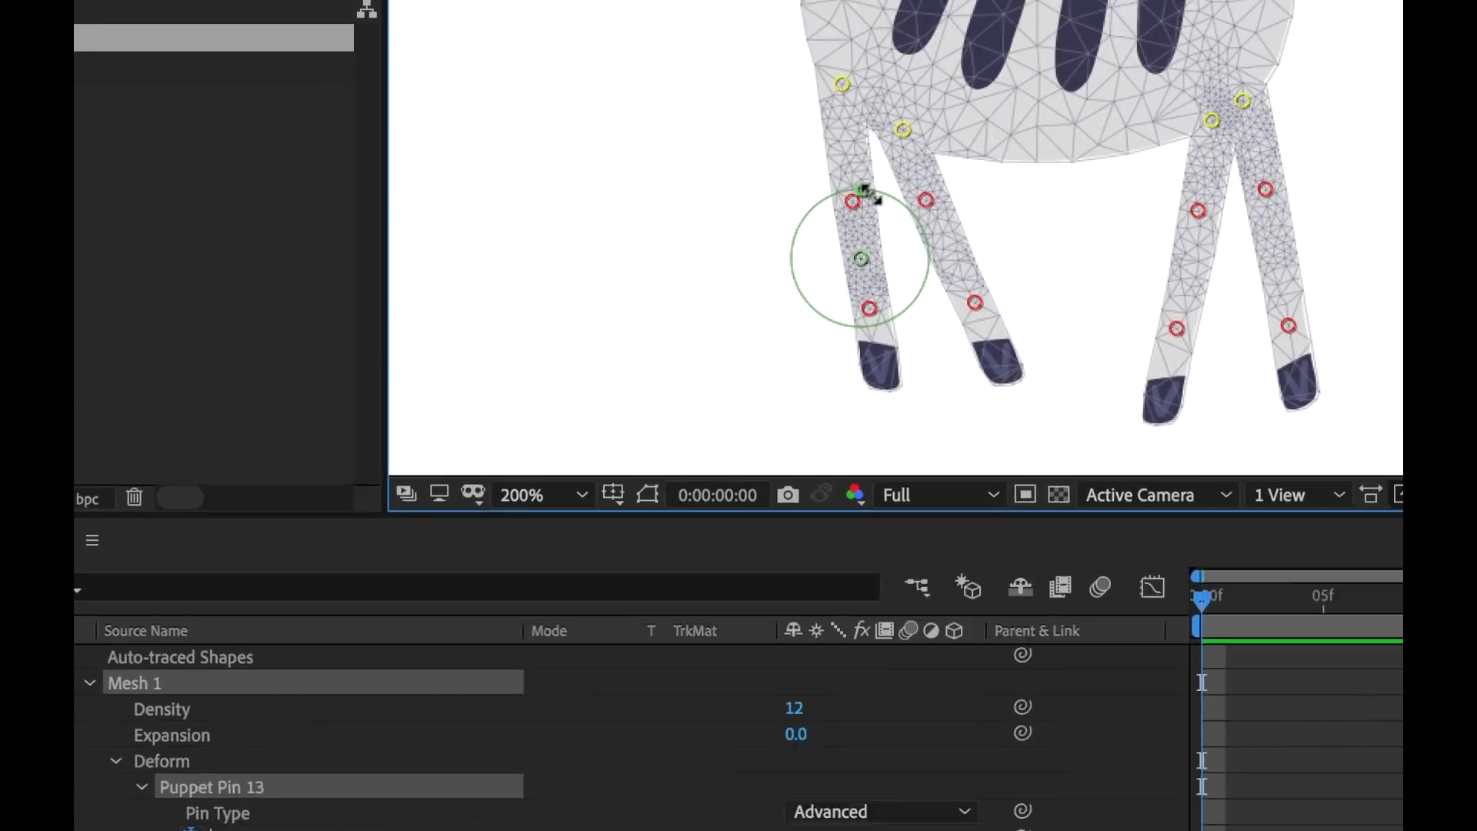
{"action": "left_click_drag", "start_coordinate": [956, 113], "coordinate": [961, 135]}
{"action": "left_click_drag", "start_coordinate": [621, 432], "coordinate": [616, 554]}
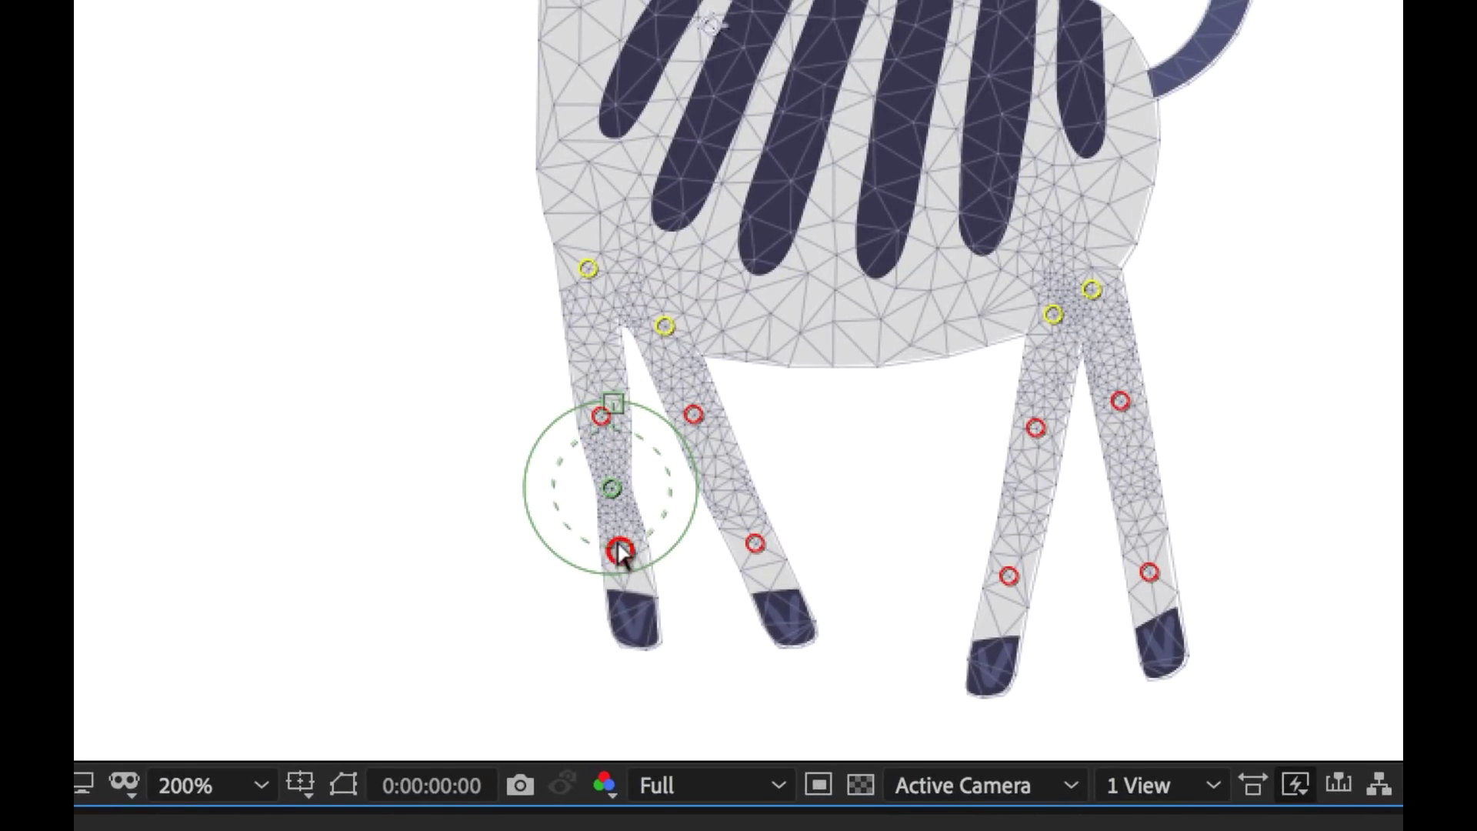
{"action": "left_click_drag", "start_coordinate": [671, 424], "coordinate": [674, 460]}
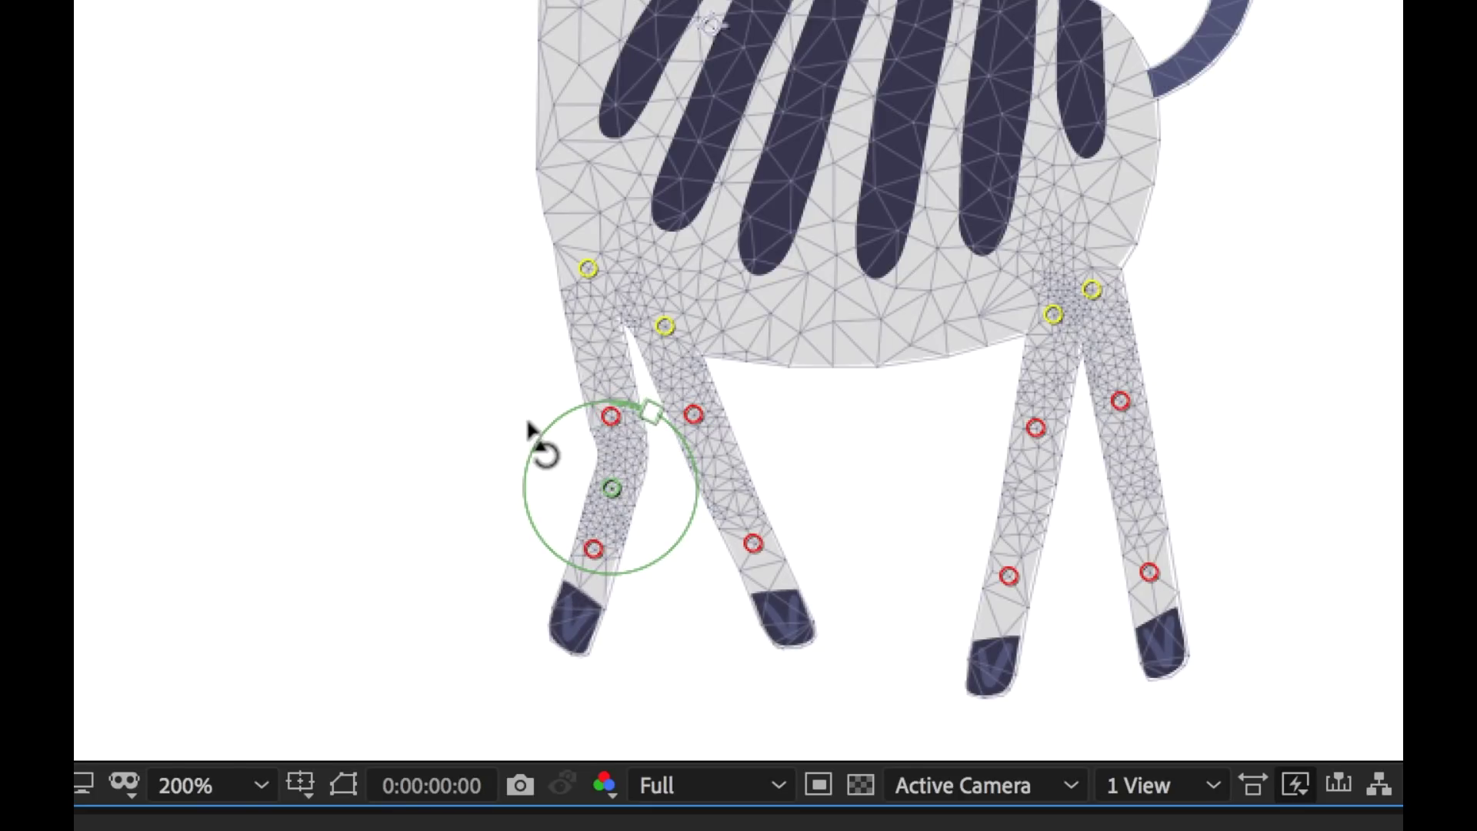
{"action": "key", "text": "ctrl+z"}
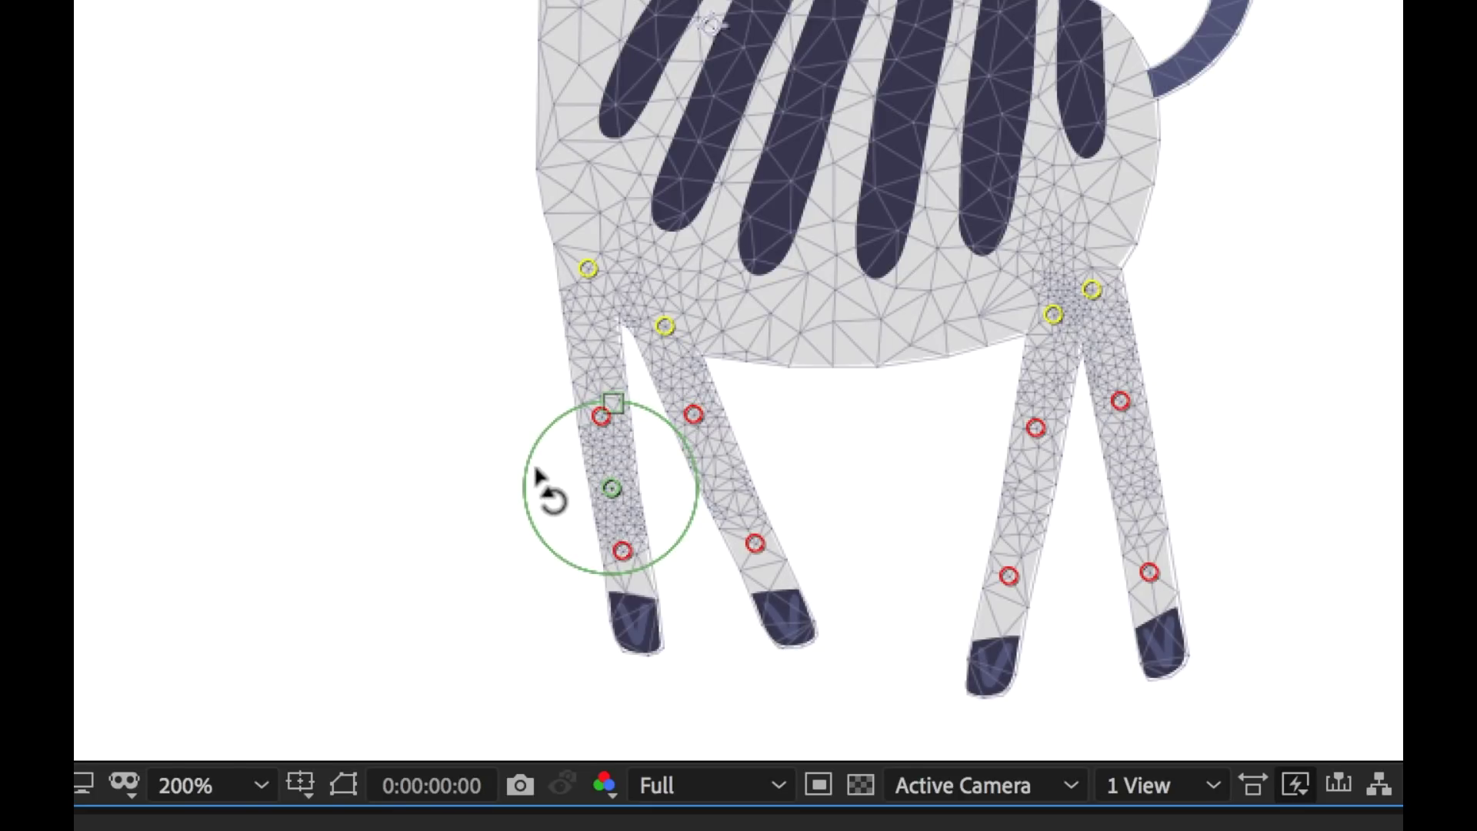
{"action": "left_click_drag", "start_coordinate": [534, 479], "coordinate": [517, 514]}
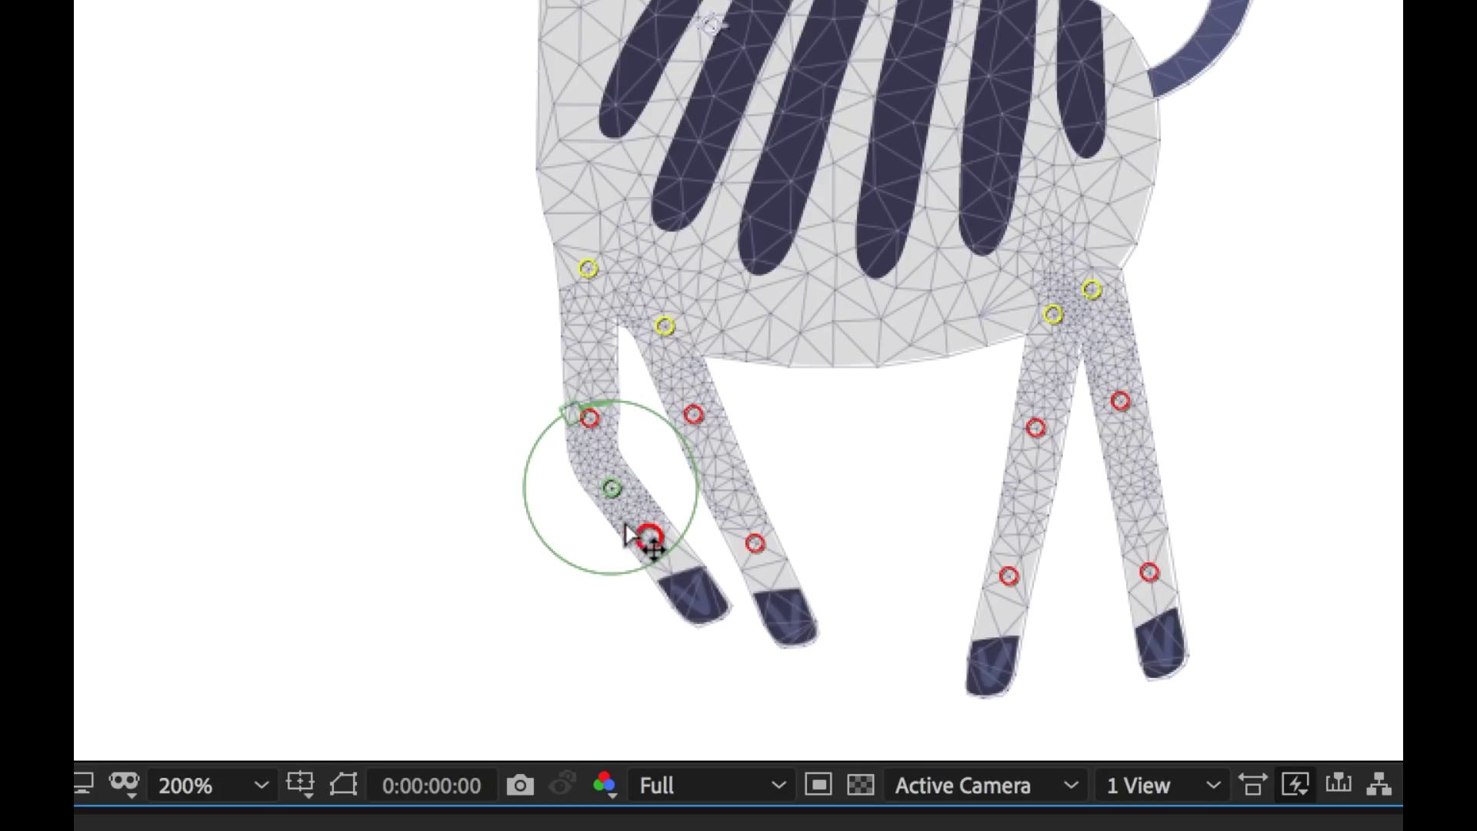
{"action": "left_click_drag", "start_coordinate": [613, 493], "coordinate": [568, 500]}
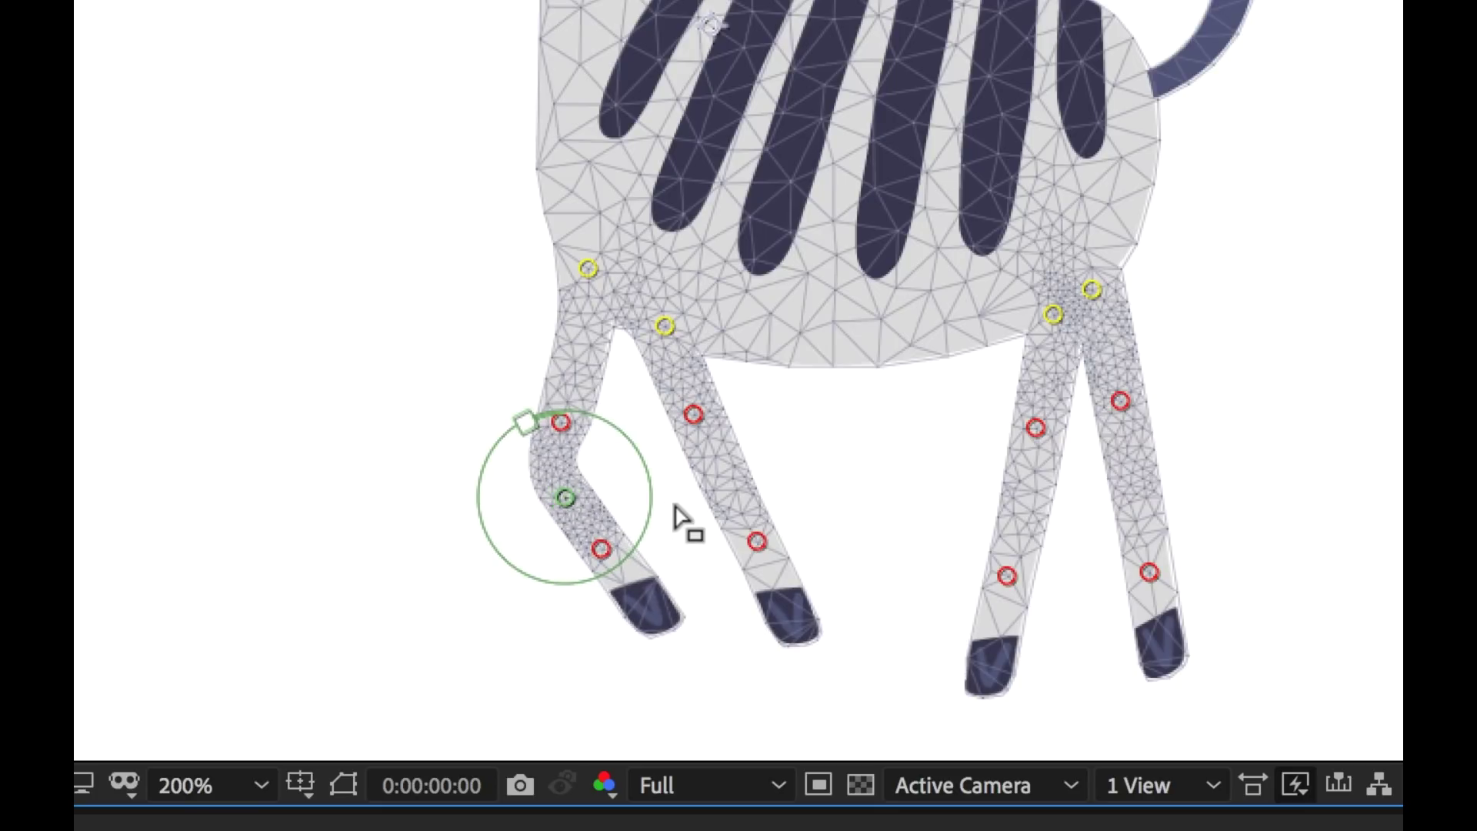
{"action": "key", "text": "ctrl+z"}
{"action": "key", "text": "ctrl+z"}
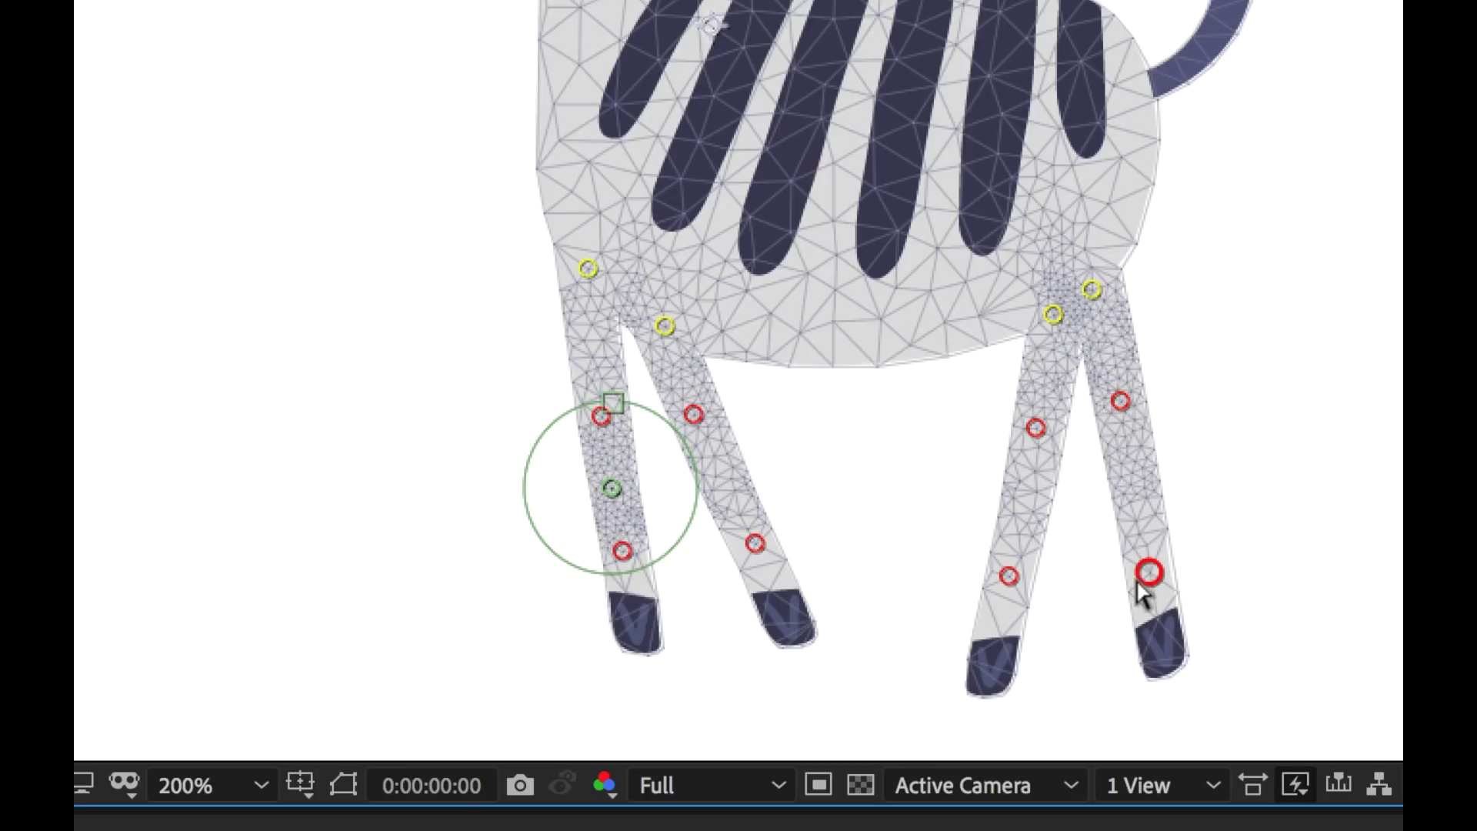
- Add bend pins midway down the second, third and fourth legs, then return to the Selection tool
{"action": "left_click", "coordinate": [725, 481]}
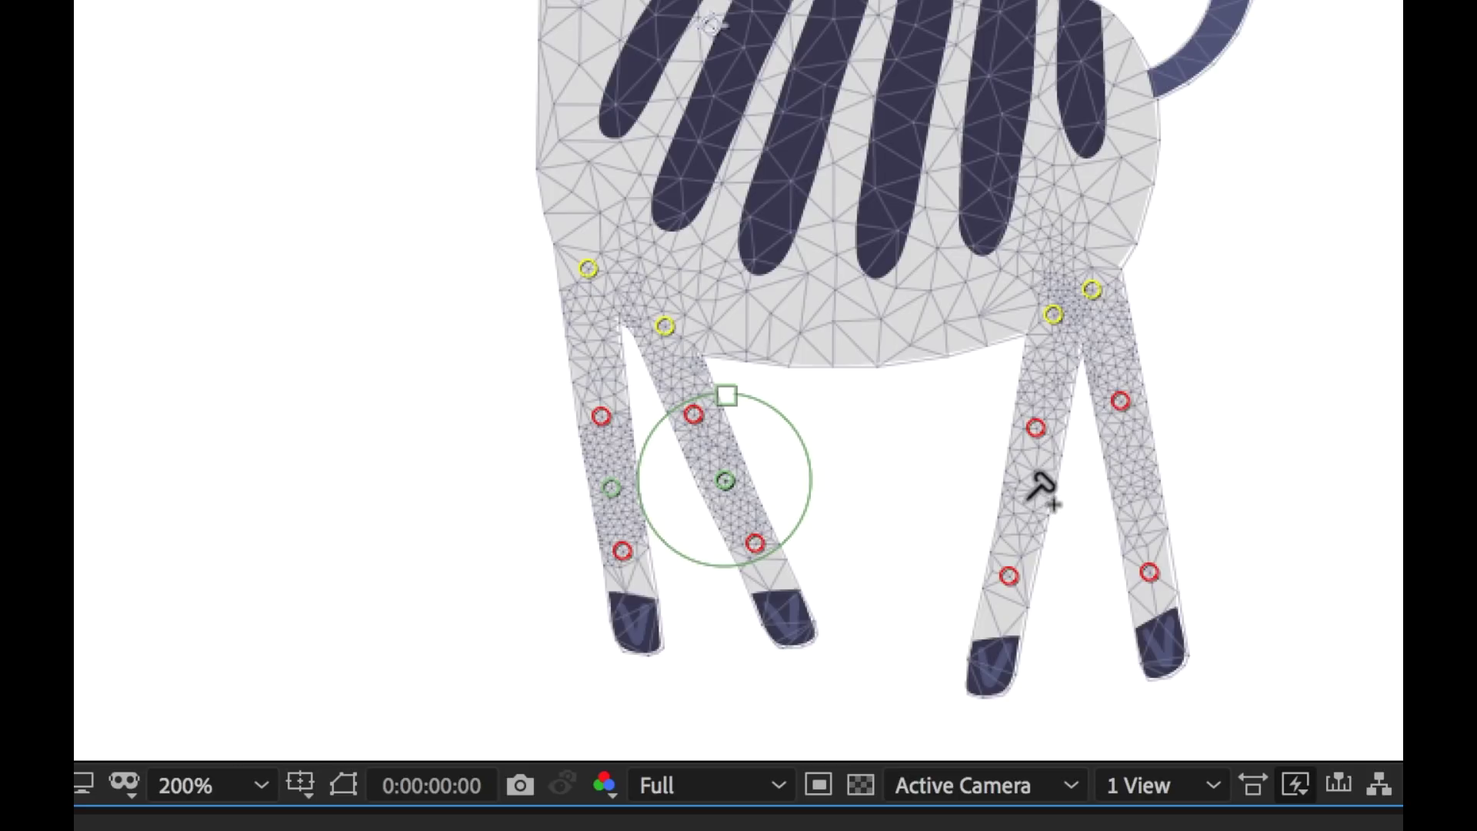
{"action": "left_click", "coordinate": [1028, 500]}
{"action": "left_click", "coordinate": [1133, 469]}
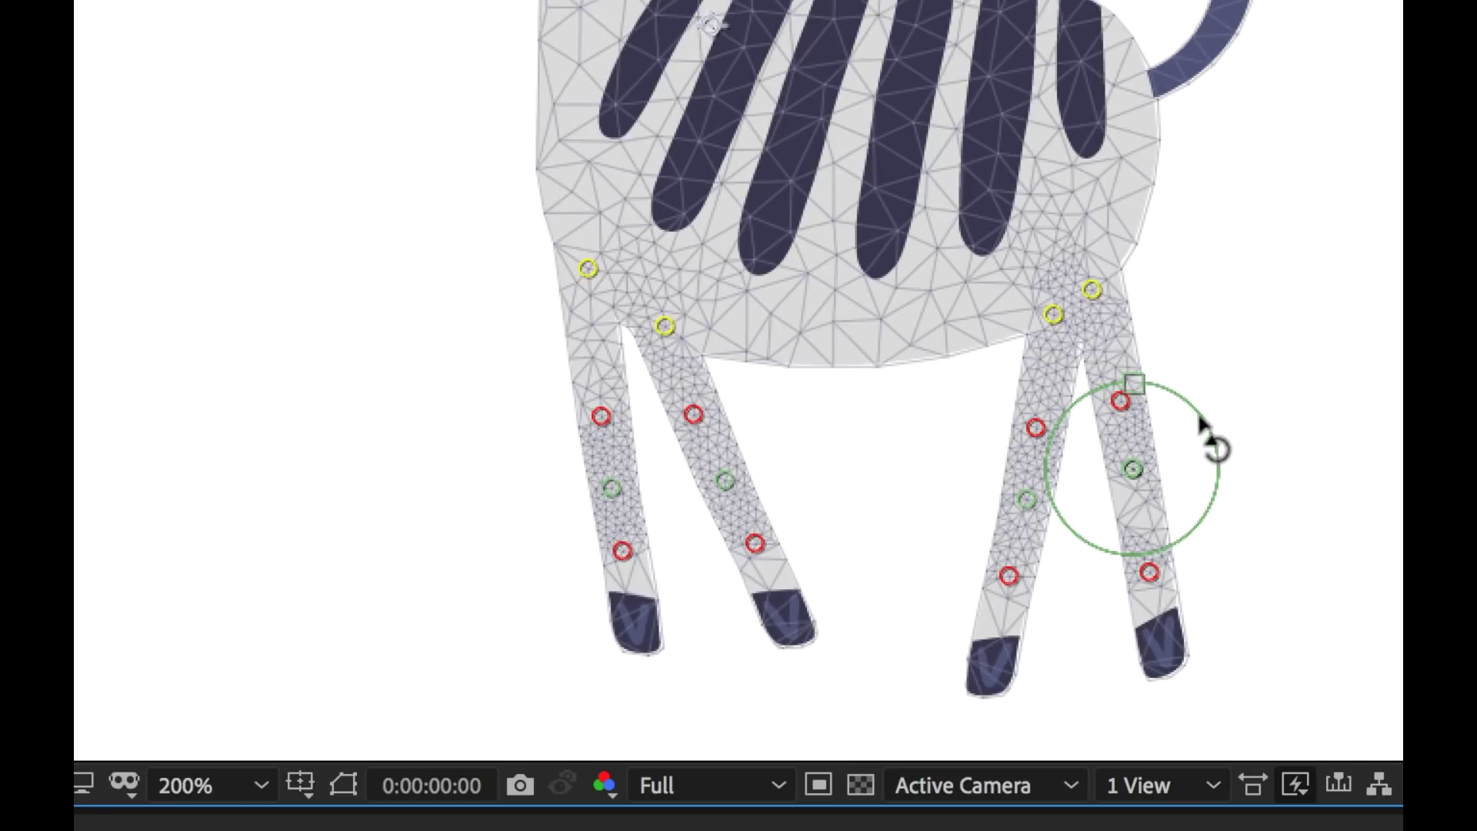
{"action": "key", "text": "v"}
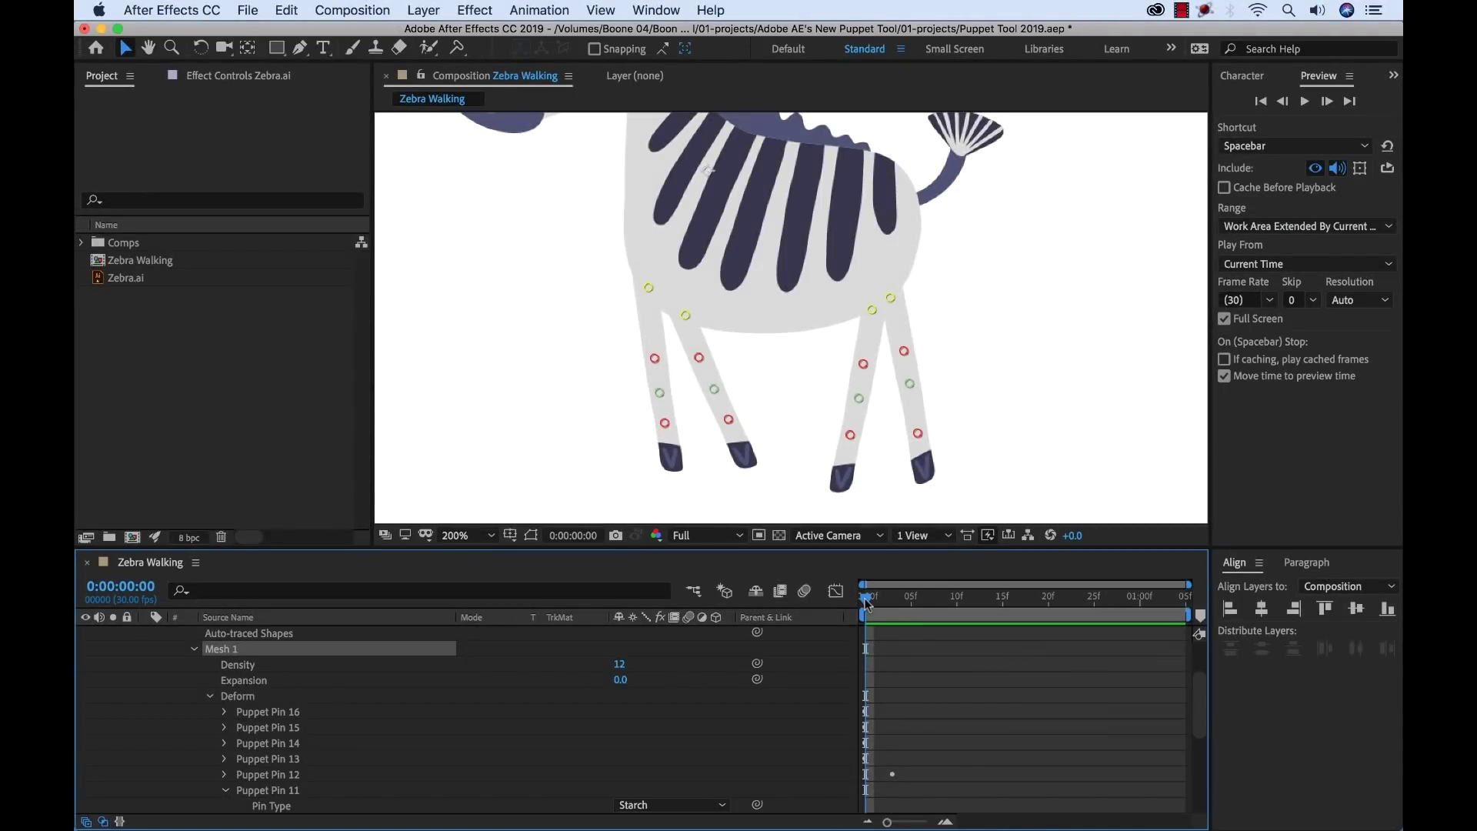
- Scrub frames 0–10 of the walk and leave the current time at frame 5 (0:00:00:05)
{"action": "mouse_move", "coordinate": [867, 600]}
{"action": "left_mouse_down"}
{"action": "mouse_move", "coordinate": [892, 603]}
{"action": "mouse_move", "coordinate": [858, 608]}
{"action": "left_mouse_up"}
{"action": "left_click_drag", "start_coordinate": [879, 607], "coordinate": [952, 600]}
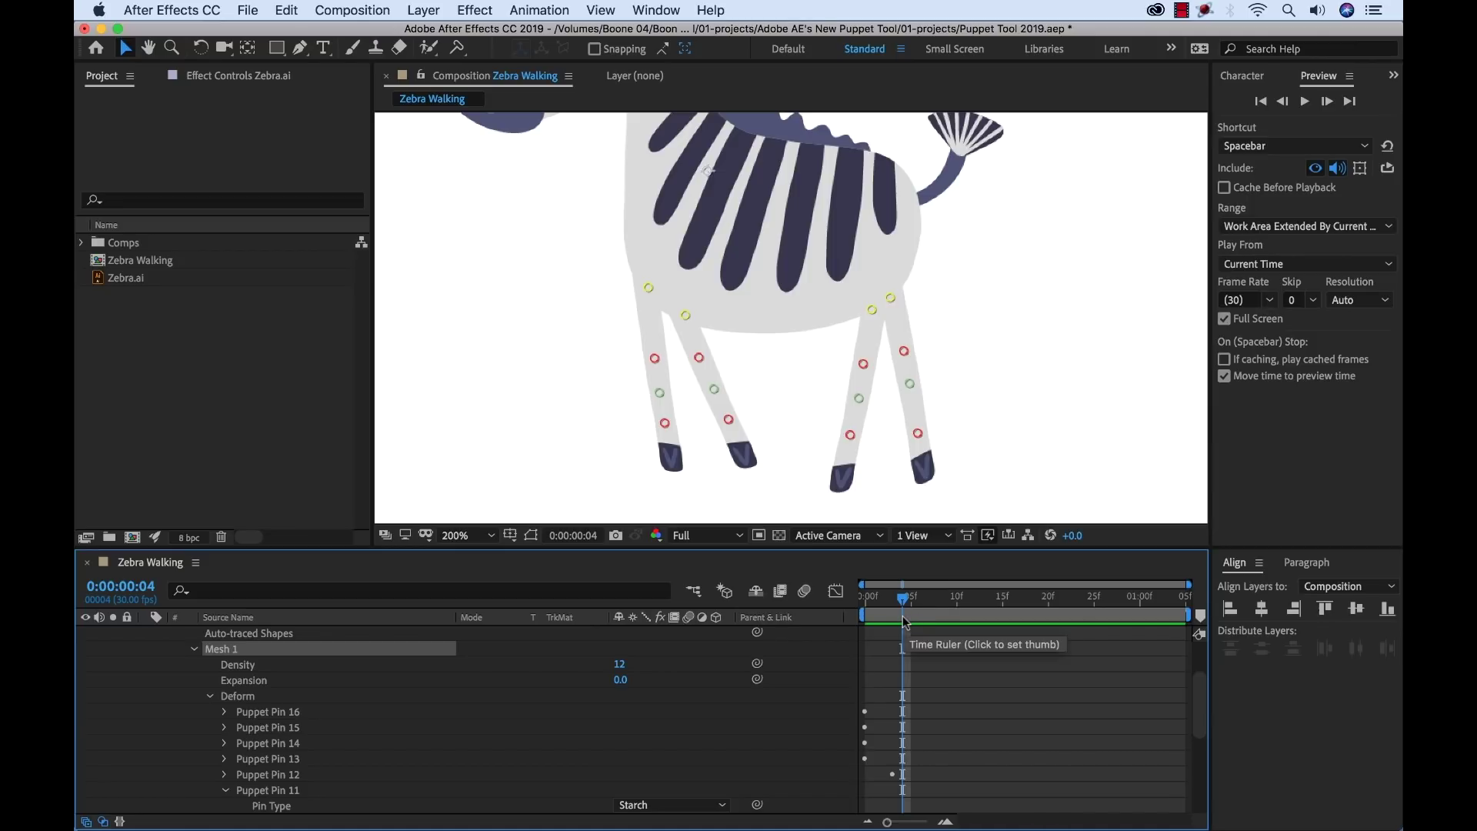
{"action": "left_click_drag", "start_coordinate": [903, 598], "coordinate": [851, 605]}
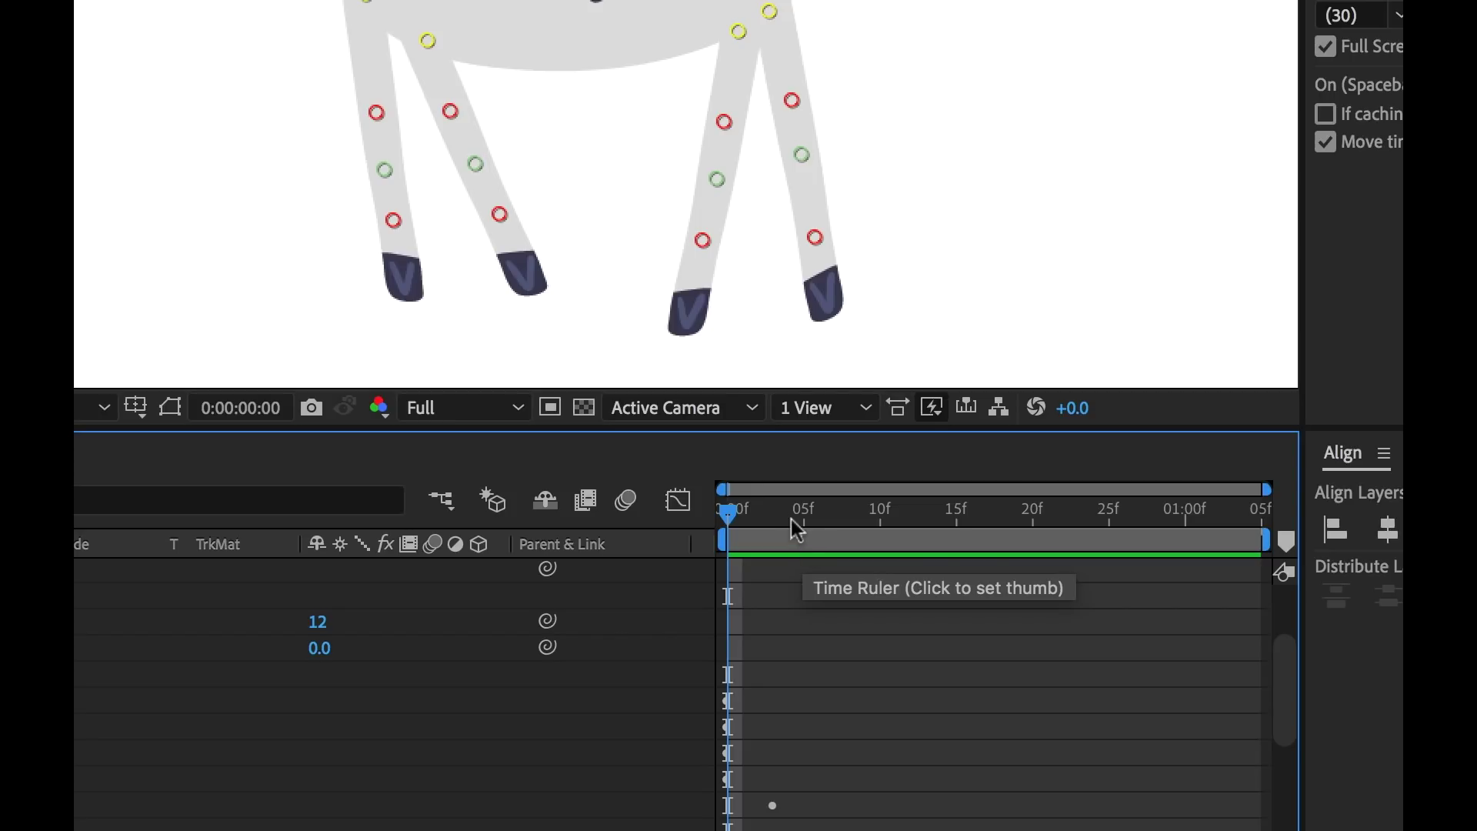
{"action": "left_click_drag", "start_coordinate": [754, 519], "coordinate": [804, 531]}
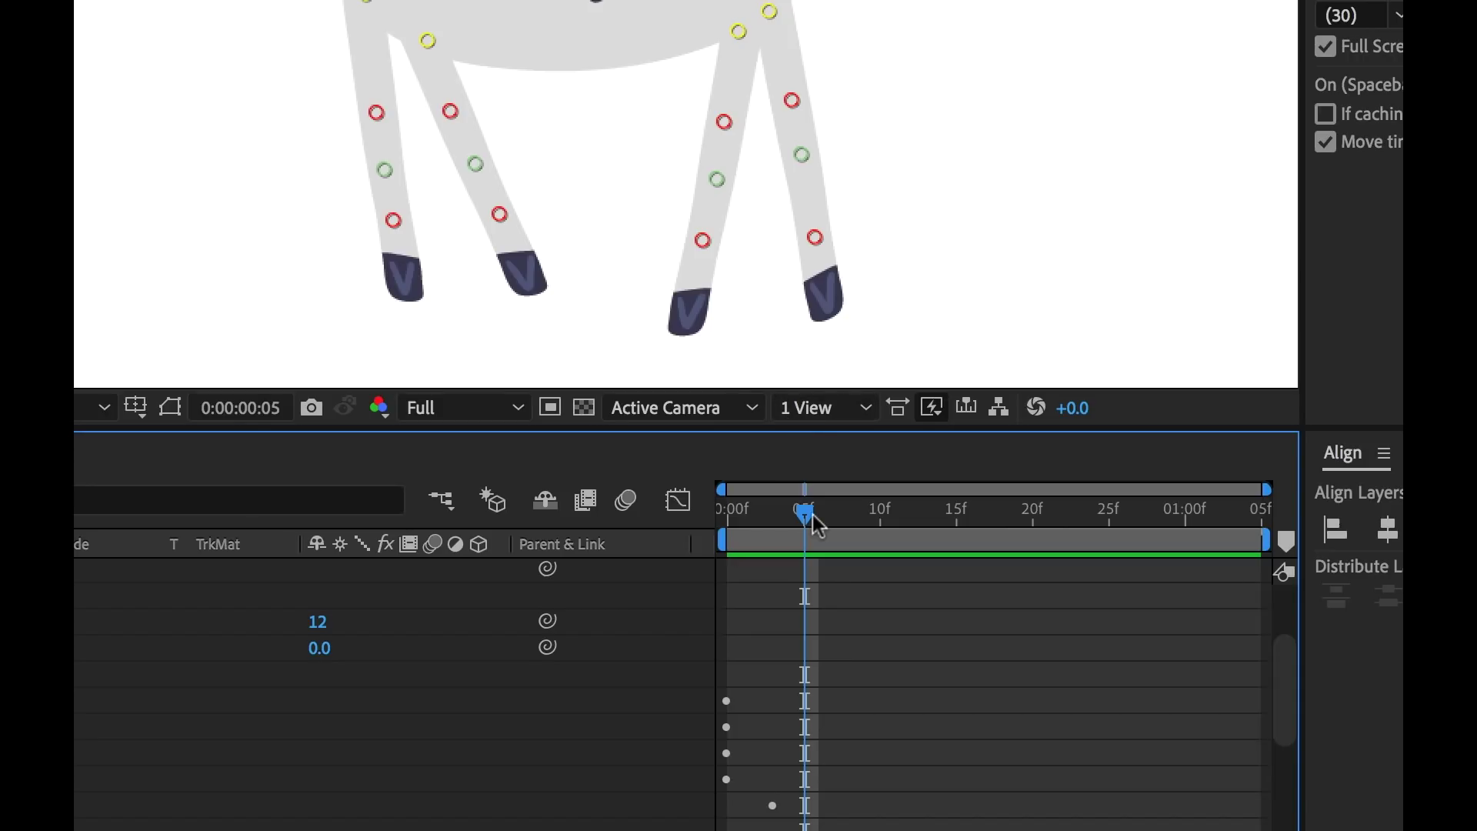
{"action": "mouse_move", "coordinate": [806, 525]}
{"action": "left_mouse_down"}
{"action": "mouse_move", "coordinate": [881, 526]}
{"action": "mouse_move", "coordinate": [802, 528]}
{"action": "left_mouse_up"}
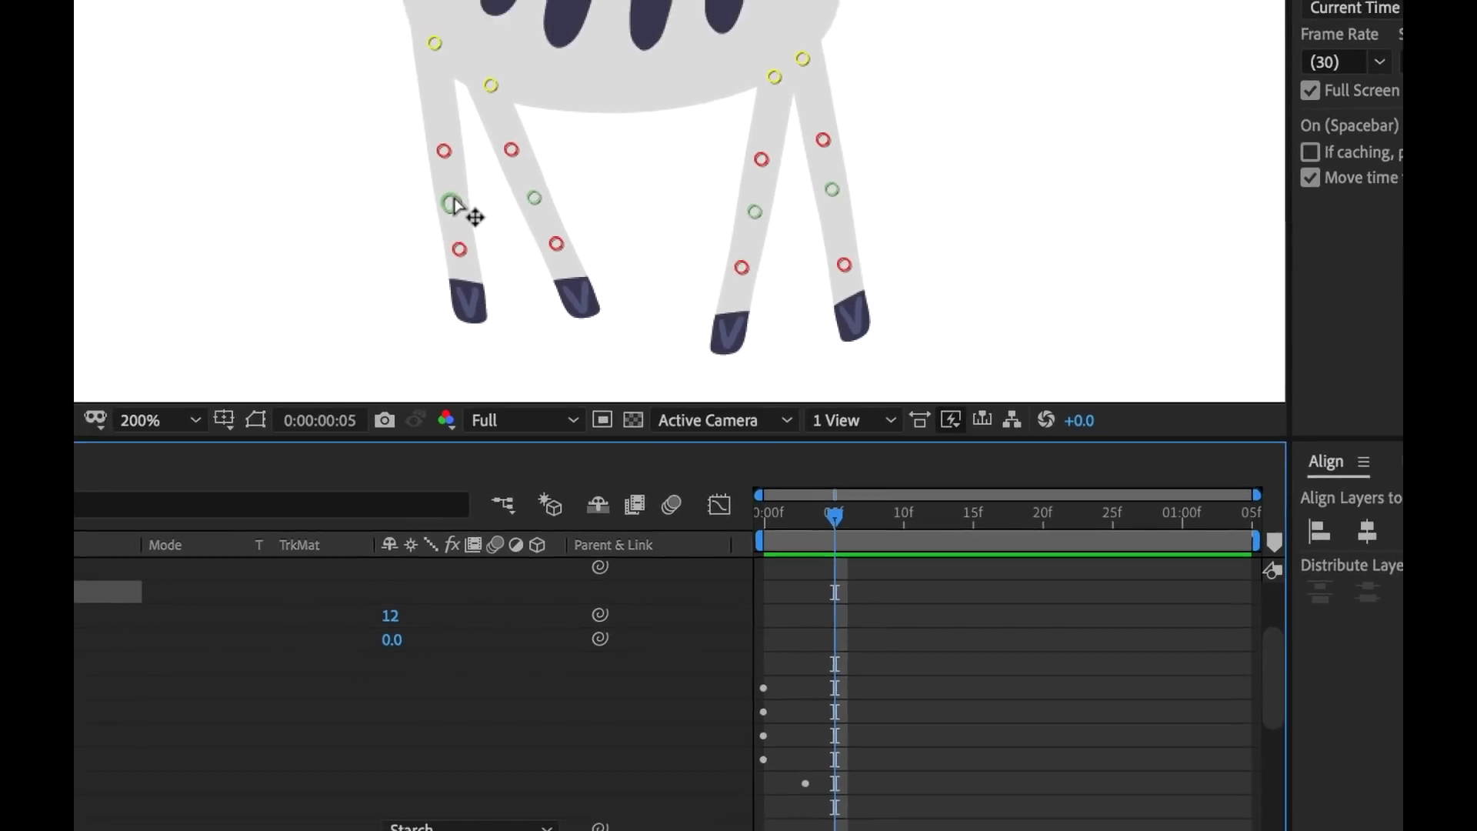
- Bend the front and rear leg pins into a walking stride pose at frame 5
{"action": "left_click_drag", "start_coordinate": [382, 172], "coordinate": [317, 169]}
{"action": "left_click_drag", "start_coordinate": [485, 244], "coordinate": [612, 219]}
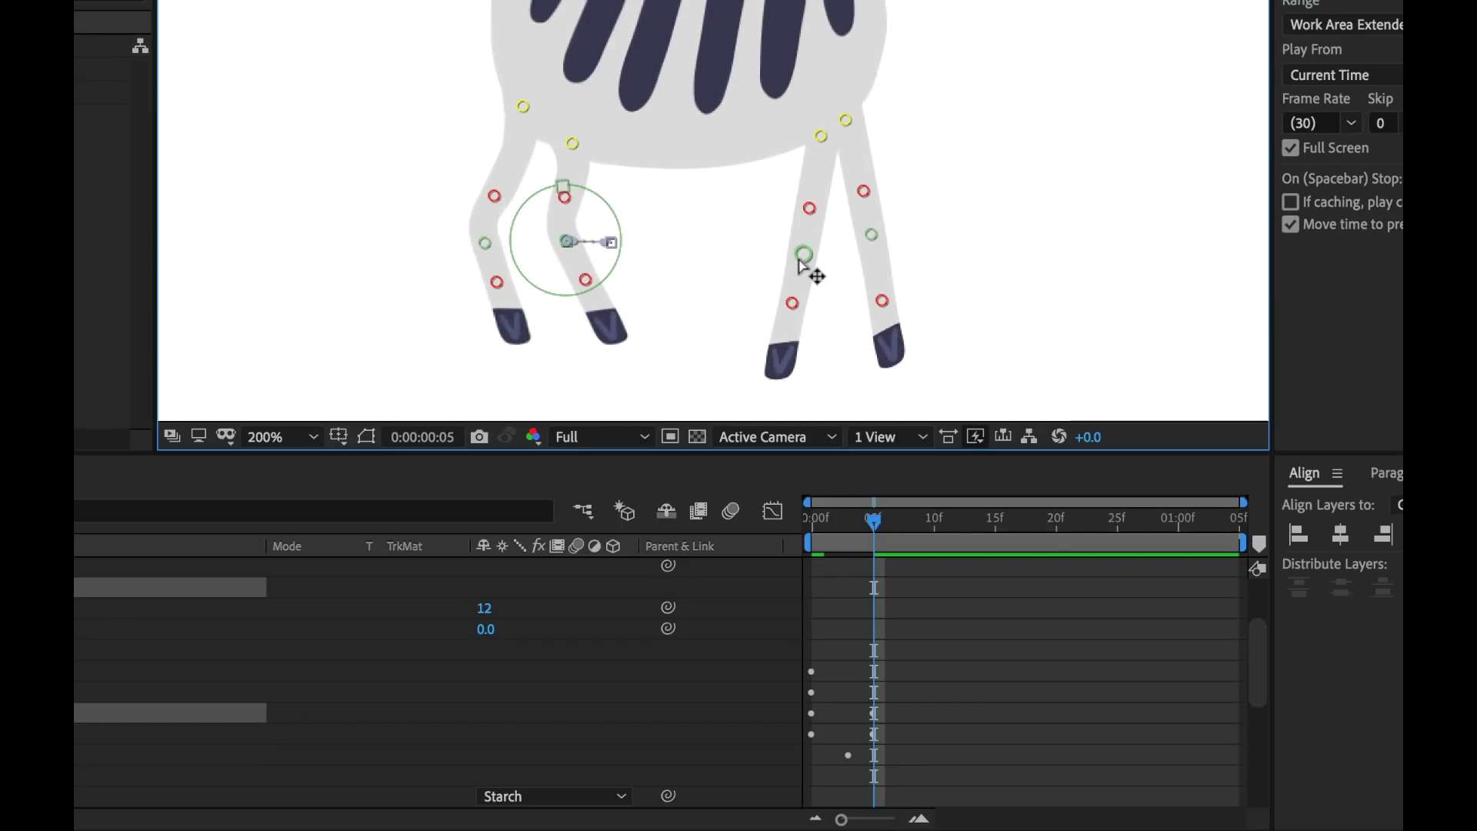
{"action": "left_click_drag", "start_coordinate": [800, 264], "coordinate": [946, 231]}
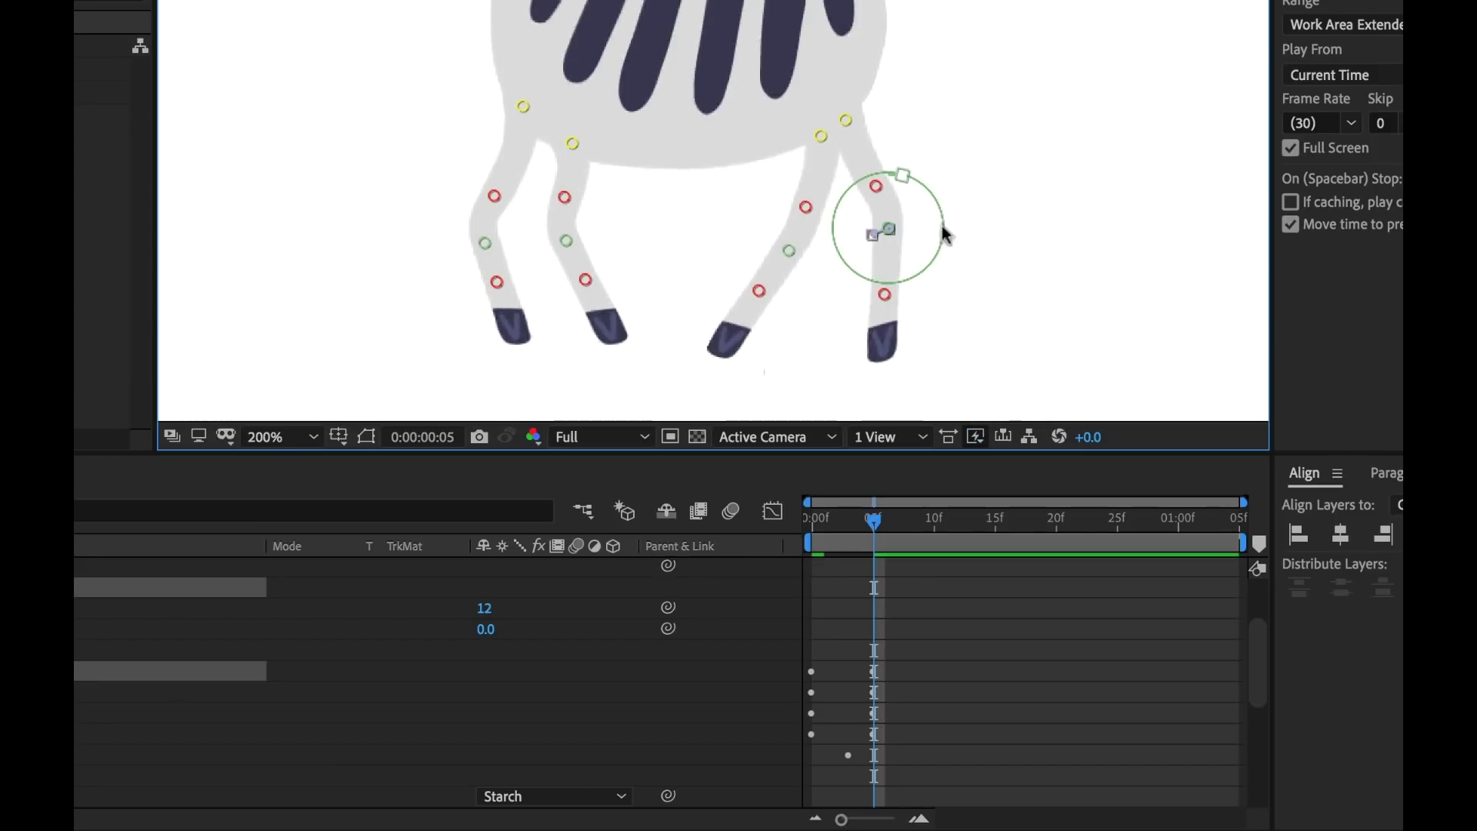
{"action": "left_click_drag", "start_coordinate": [884, 517], "coordinate": [934, 529]}
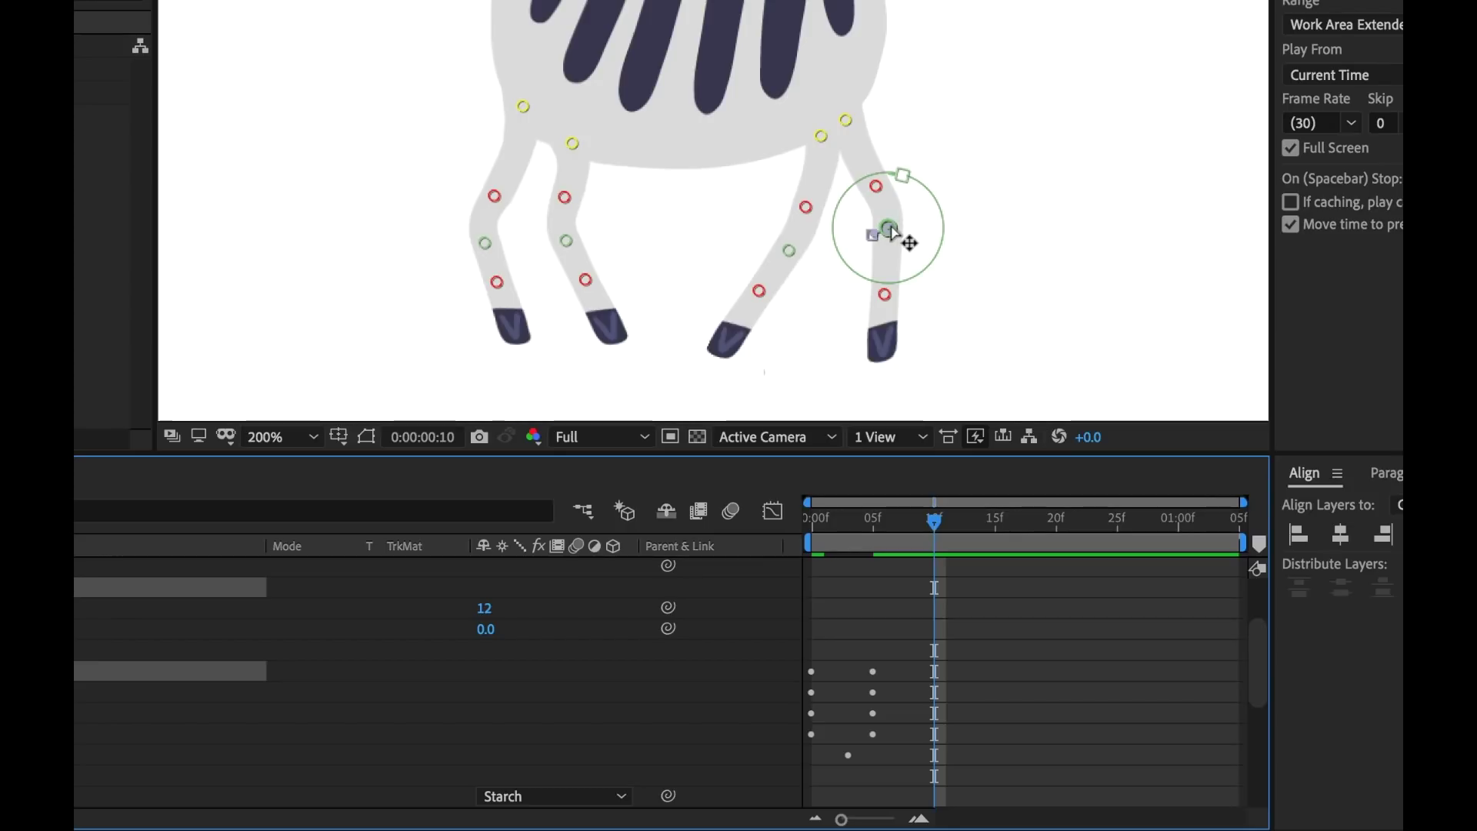
{"action": "left_click_drag", "start_coordinate": [891, 231], "coordinate": [960, 227]}
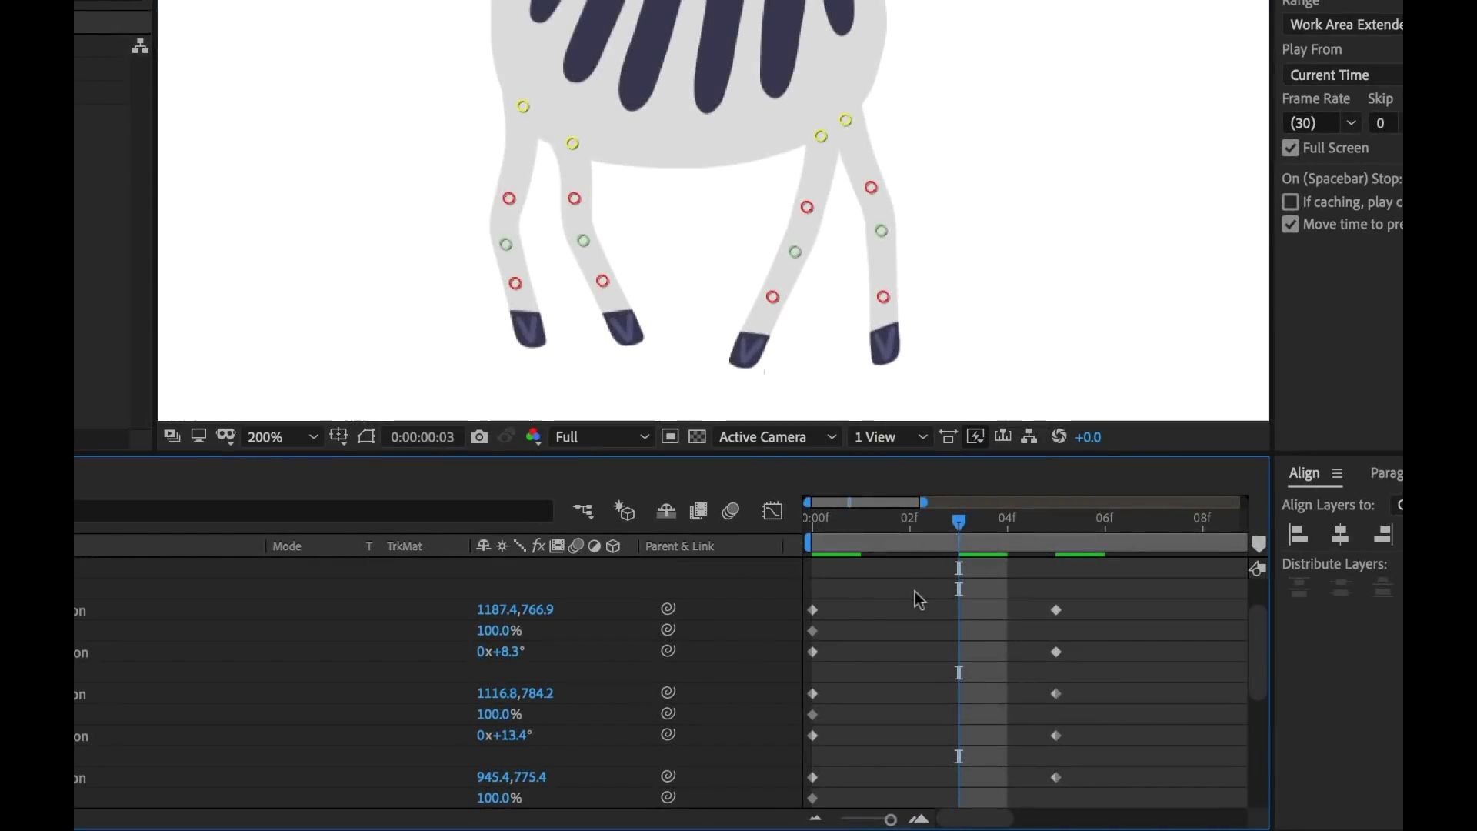
- Select the starting keyframes of every leg pin and move time toward the cycle's end
{"action": "left_click_drag", "start_coordinate": [912, 586], "coordinate": [767, 783]}
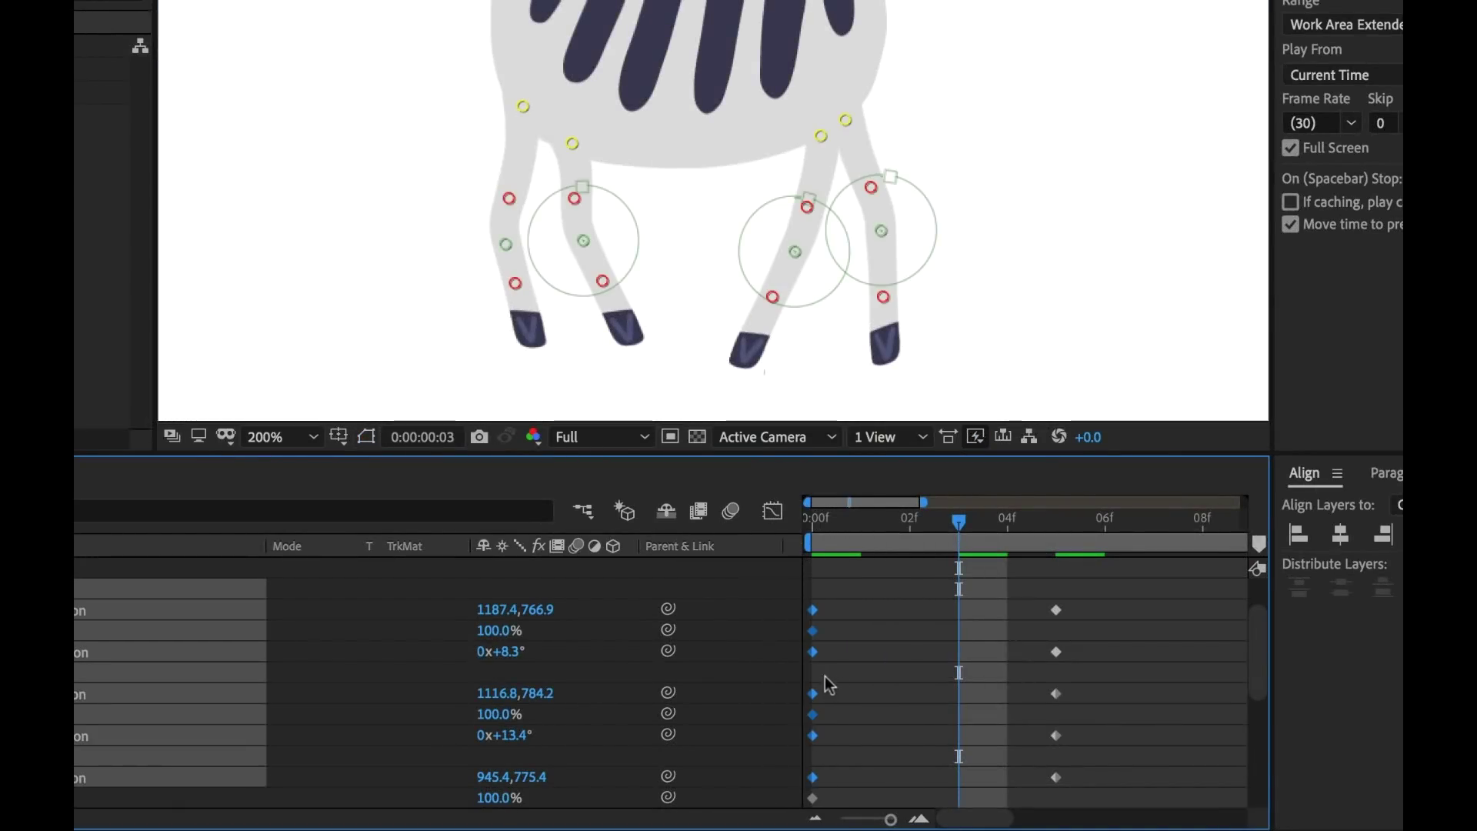
{"action": "left_click_drag", "start_coordinate": [973, 817], "coordinate": [1283, 812]}
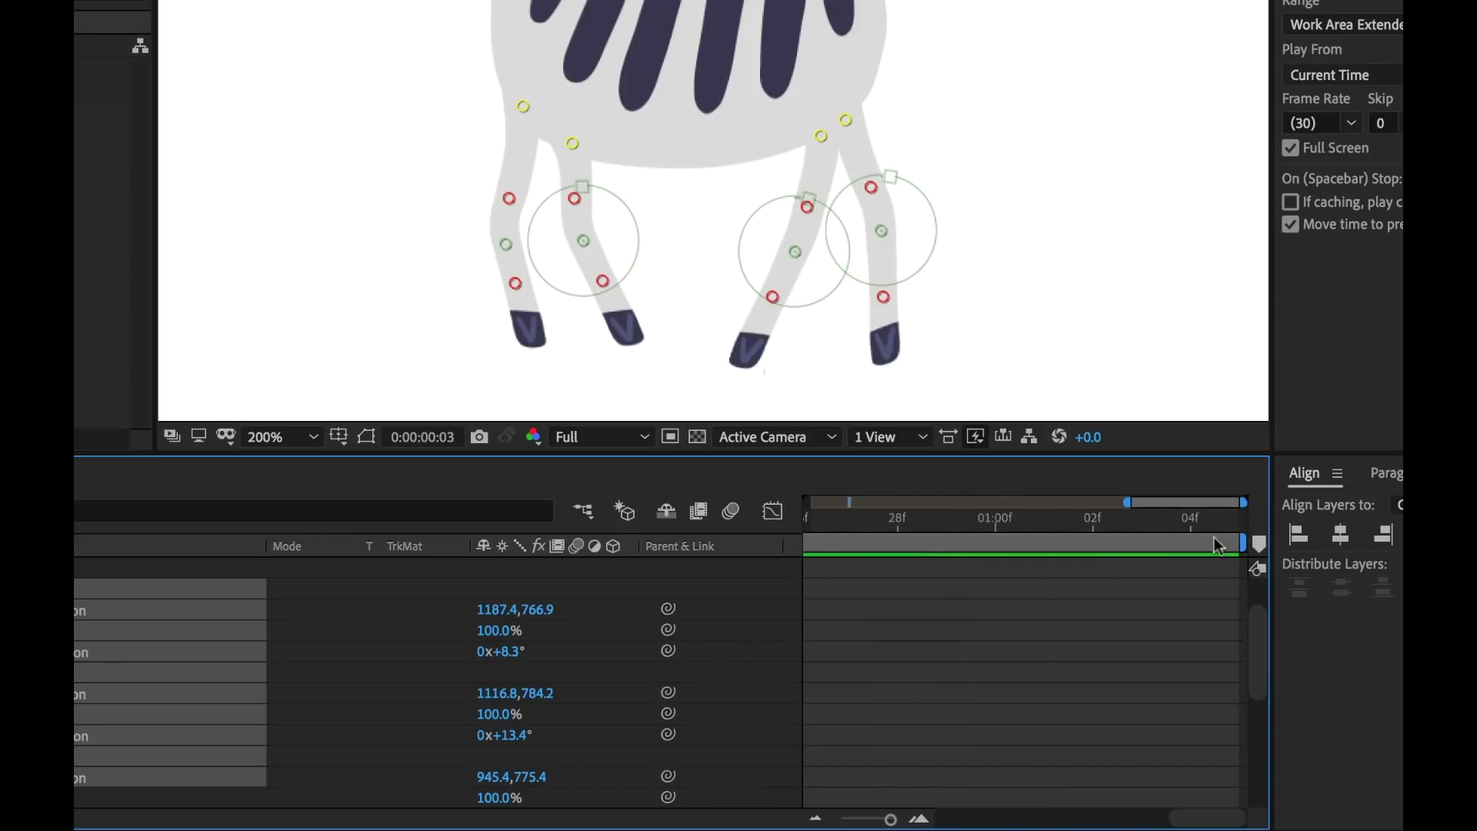
{"action": "left_click", "coordinate": [1188, 517]}
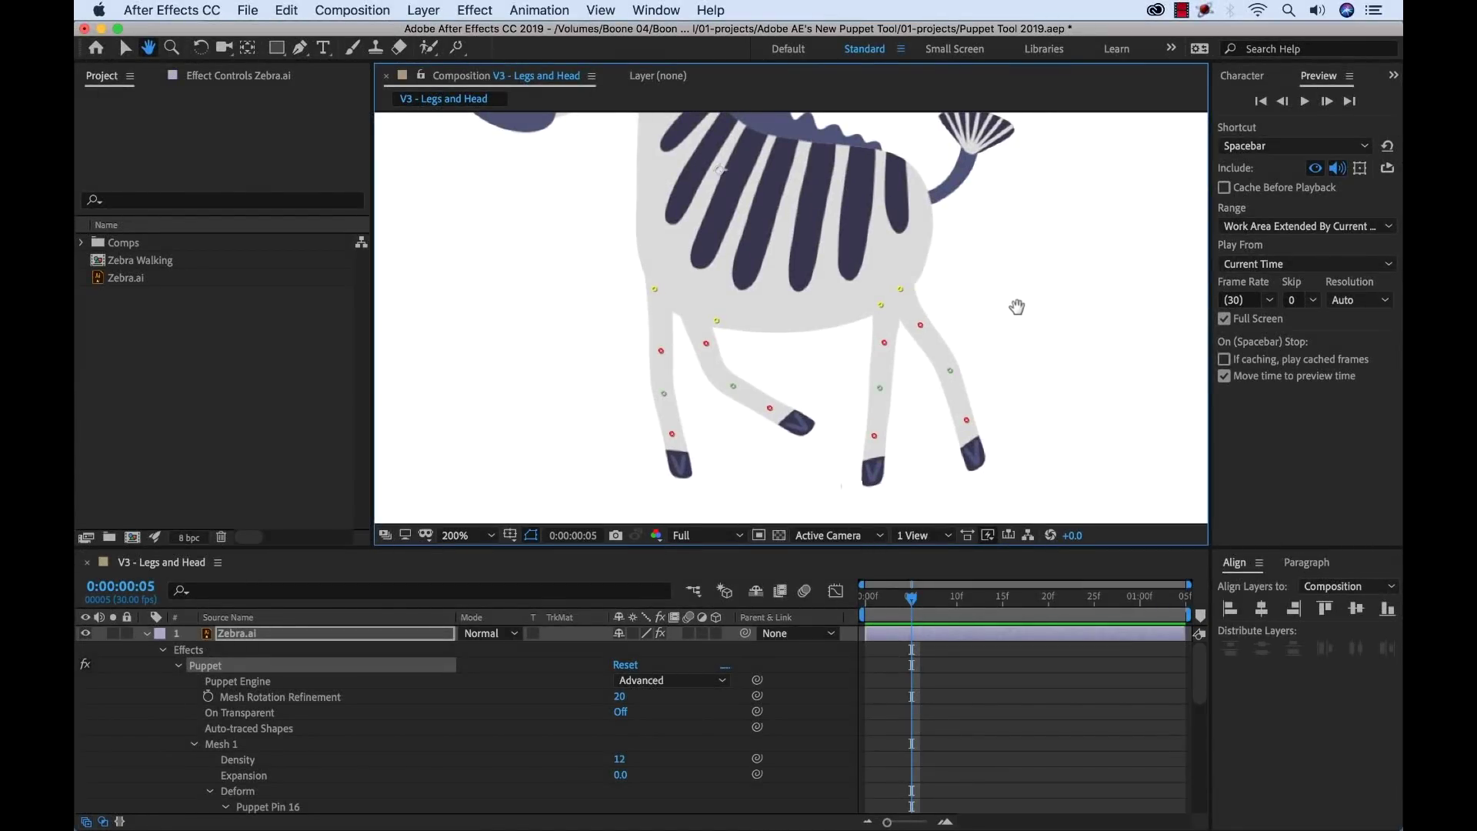
- Switch to the Puppet Position Pin tool (Cmd+P) and preview the walking legs
{"action": "key", "text": "super+p"}
{"action": "key", "text": "space"}
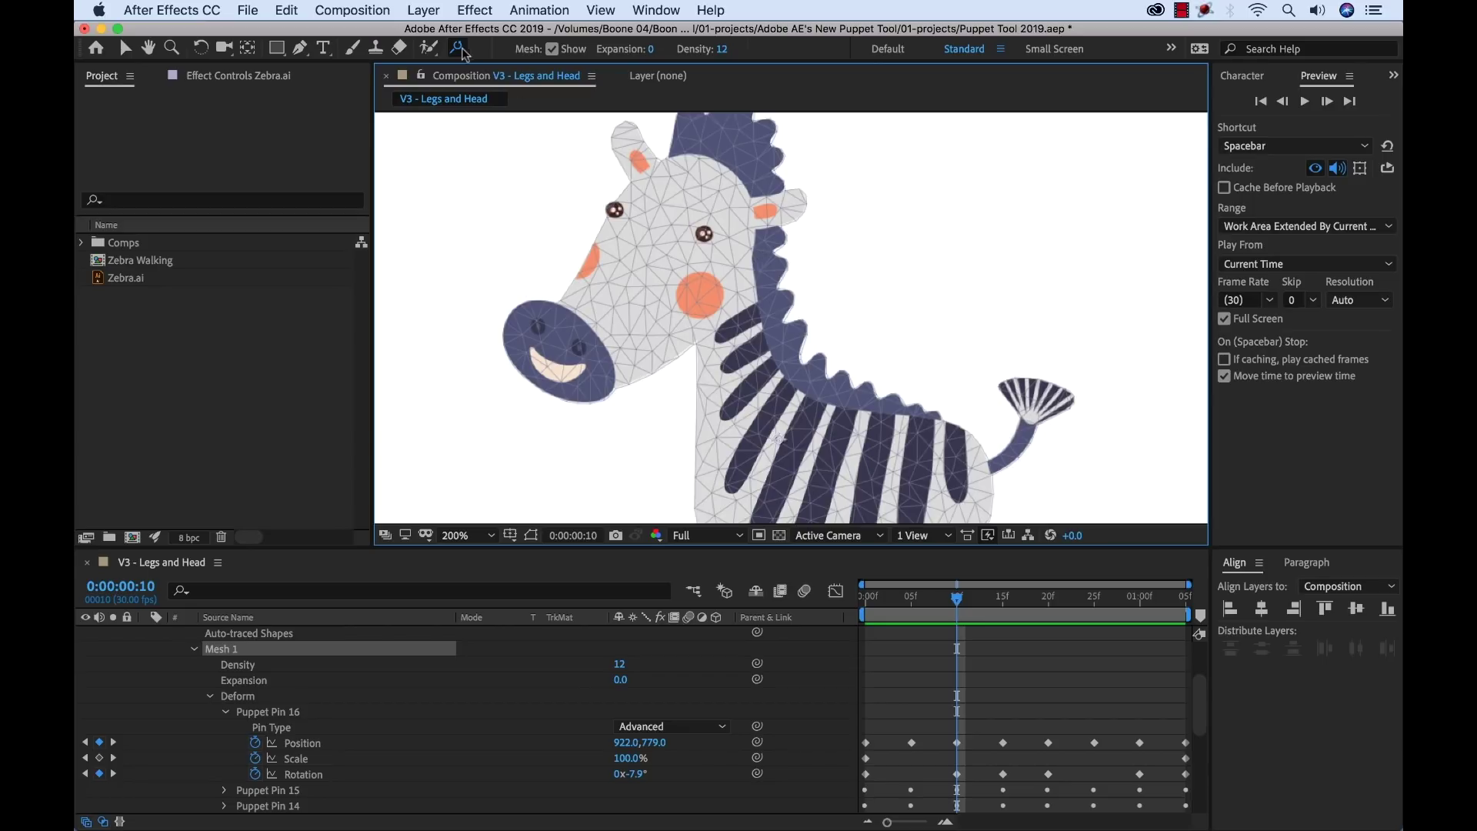
- Add Puppet Pin 17 with the Puppet Bend Pin tool on the zebra's neck
{"action": "left_click_drag", "start_coordinate": [464, 53], "coordinate": [561, 84]}
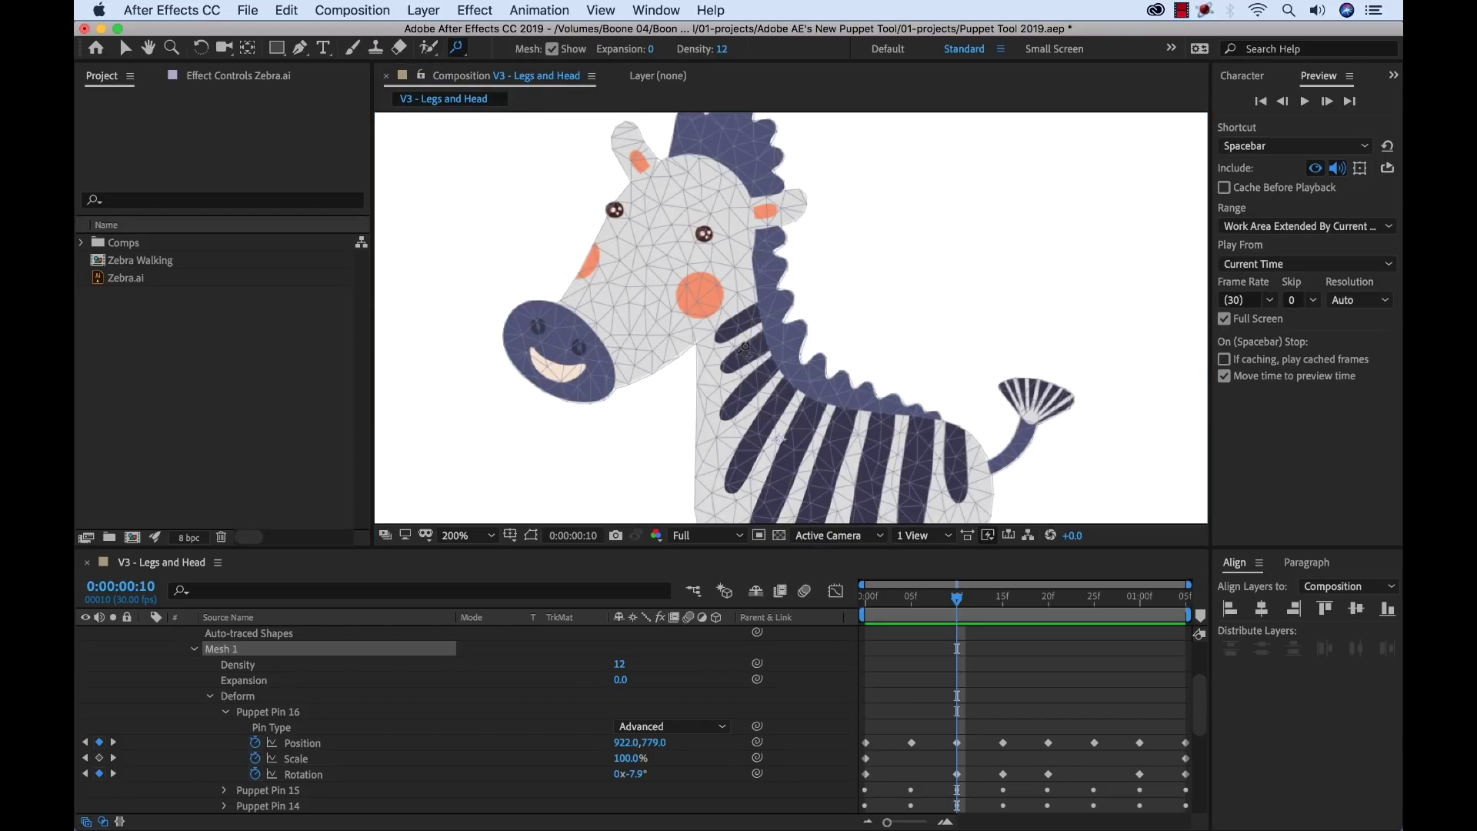
{"action": "left_click", "coordinate": [745, 347]}
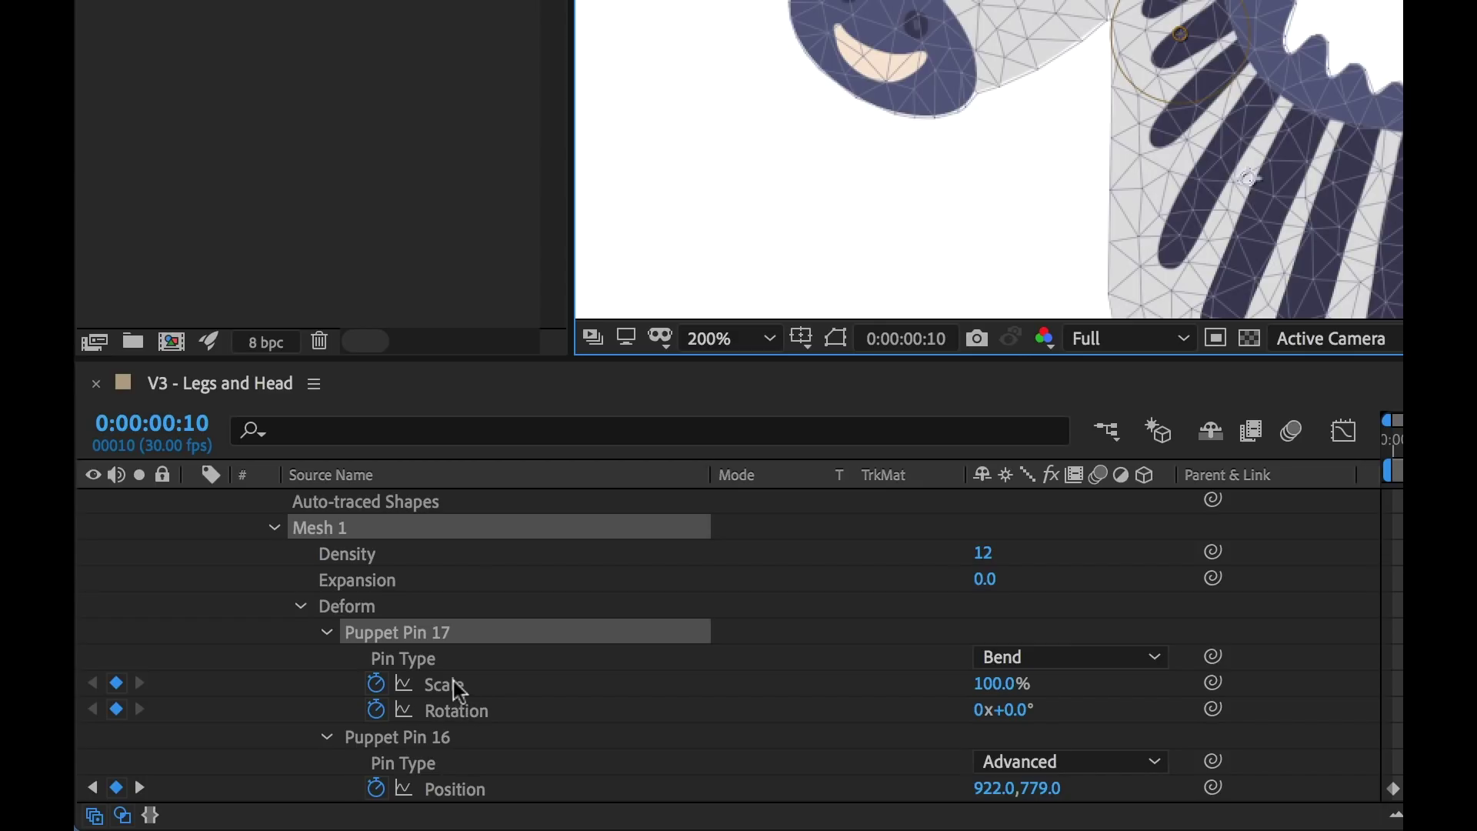
{"action": "left_click", "coordinate": [1061, 655]}
{"action": "left_click", "coordinate": [1065, 775]}
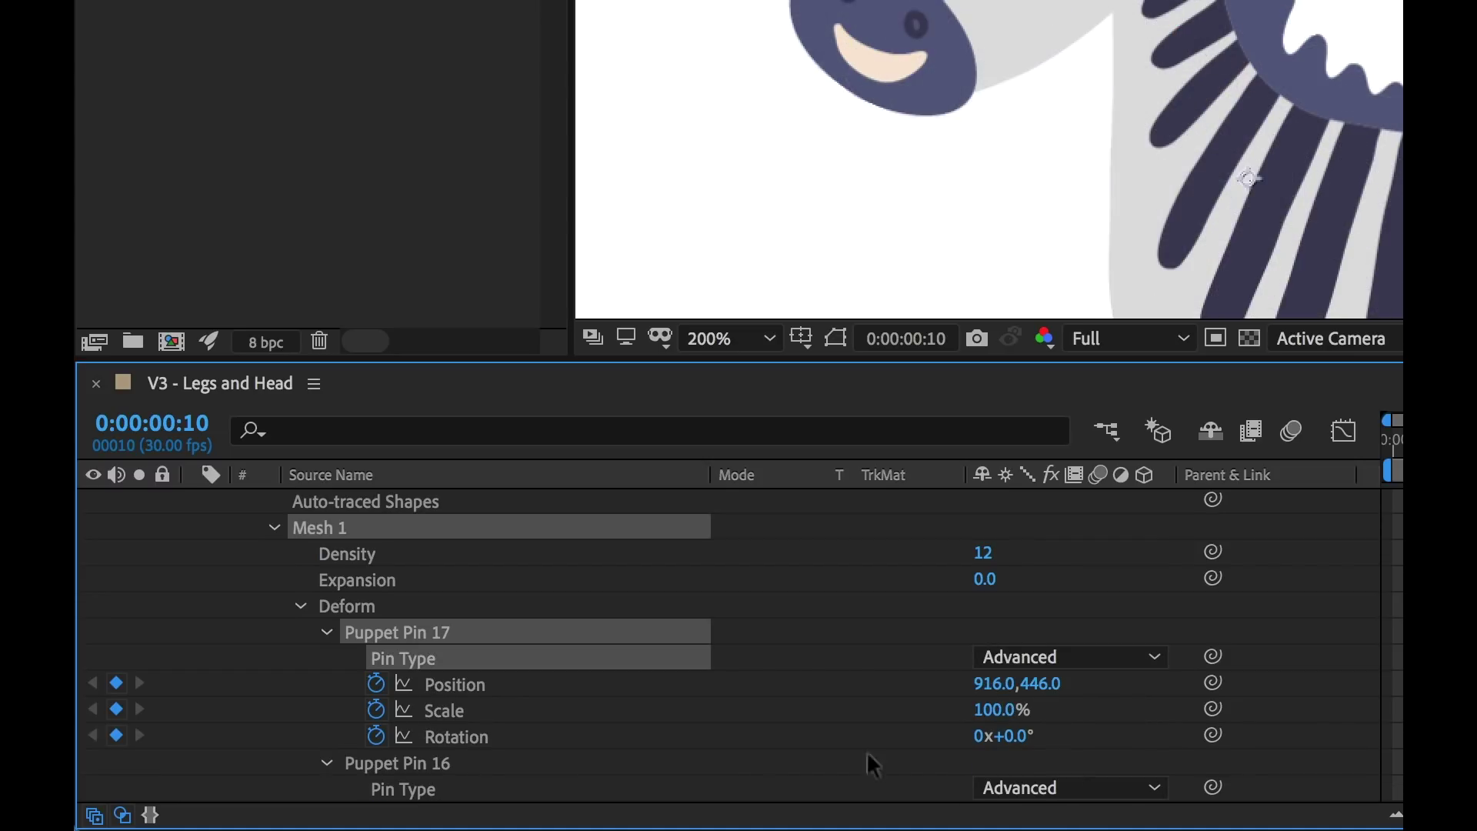
{"action": "left_click", "coordinate": [1077, 658]}
{"action": "left_click", "coordinate": [1066, 747]}
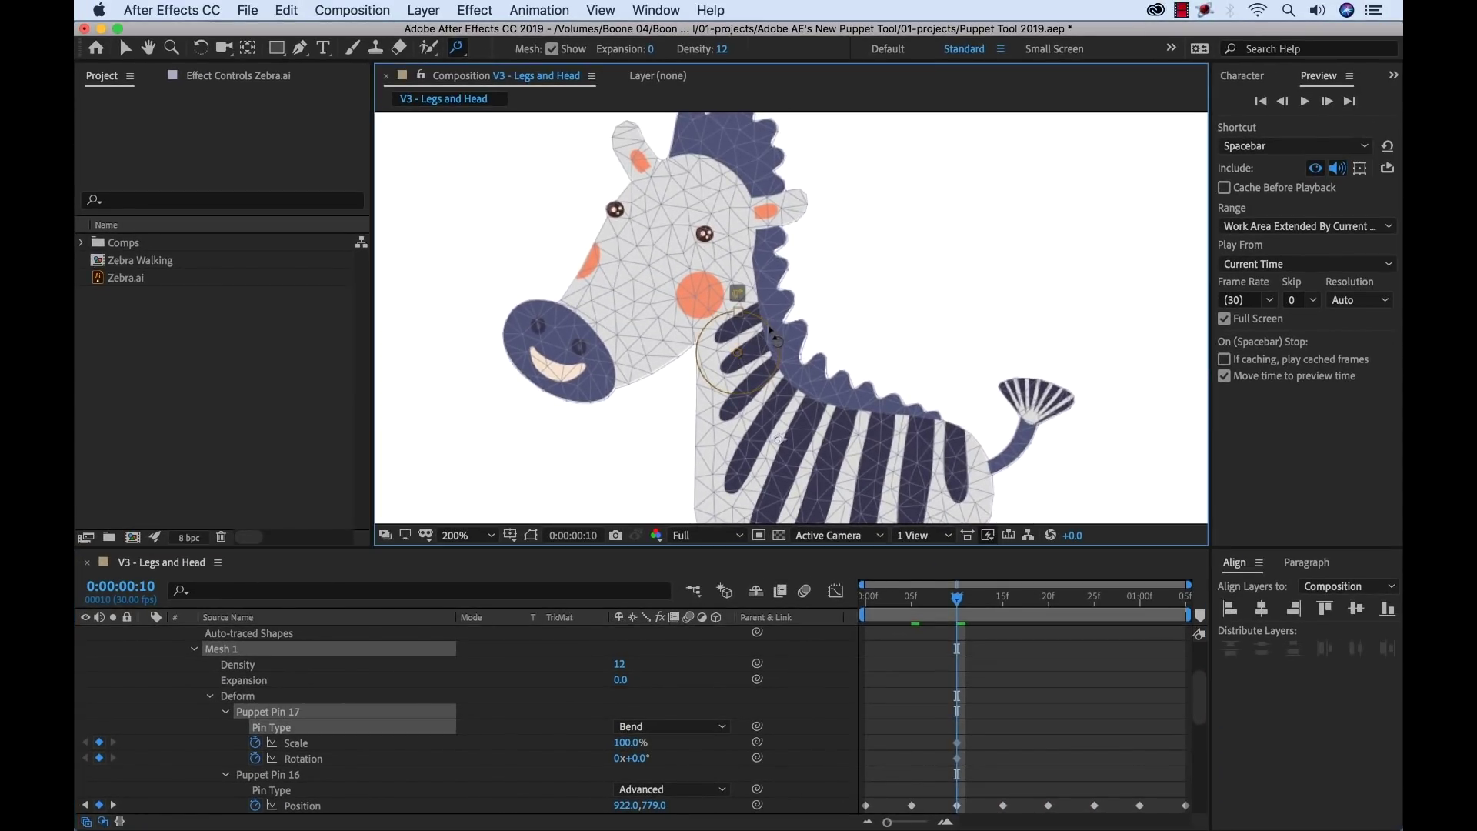
{"action": "left_click_drag", "start_coordinate": [772, 329], "coordinate": [794, 294]}
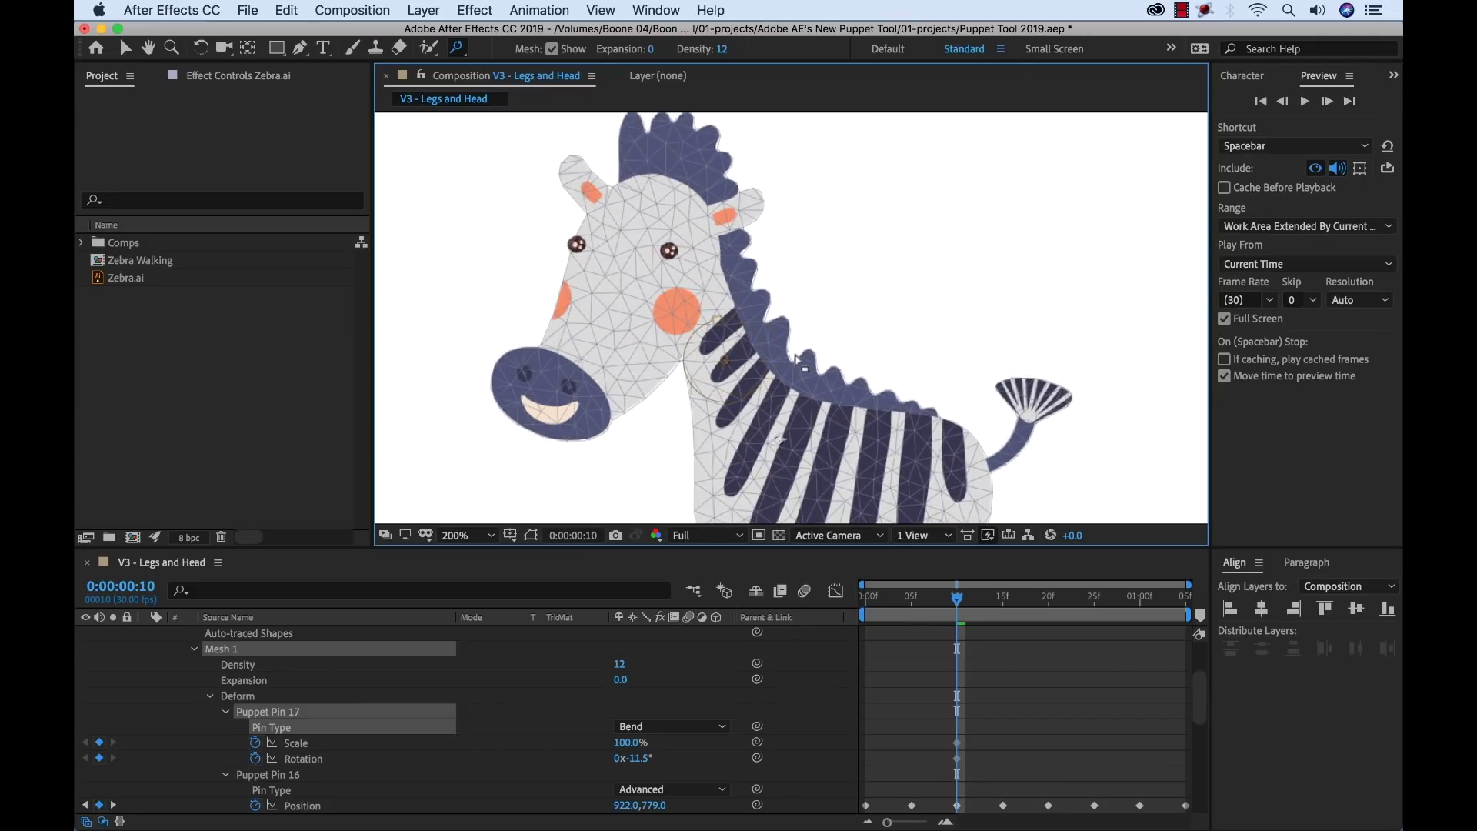
{"action": "left_click", "coordinate": [680, 726]}
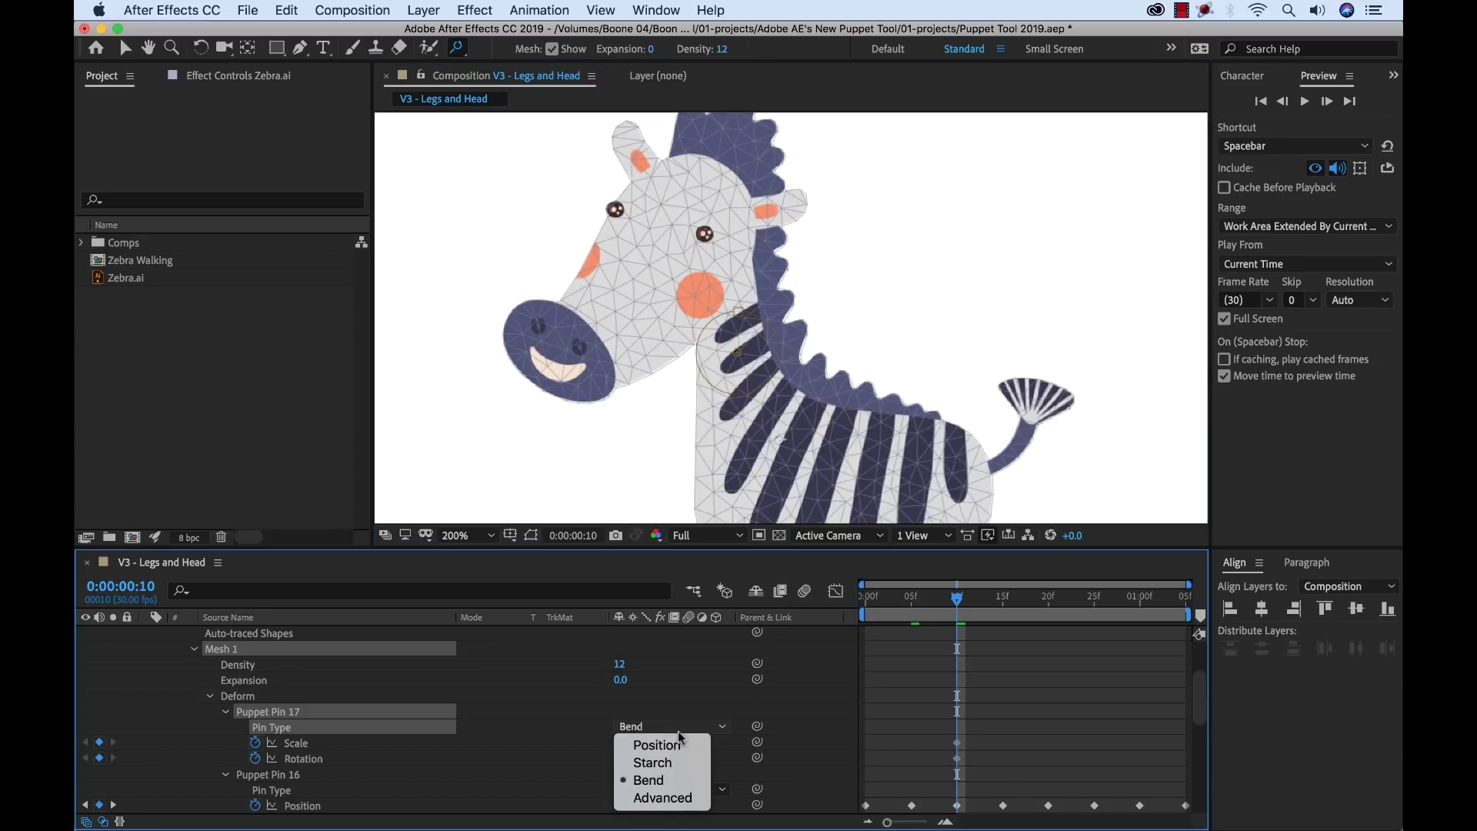
{"action": "left_click", "coordinate": [661, 798]}
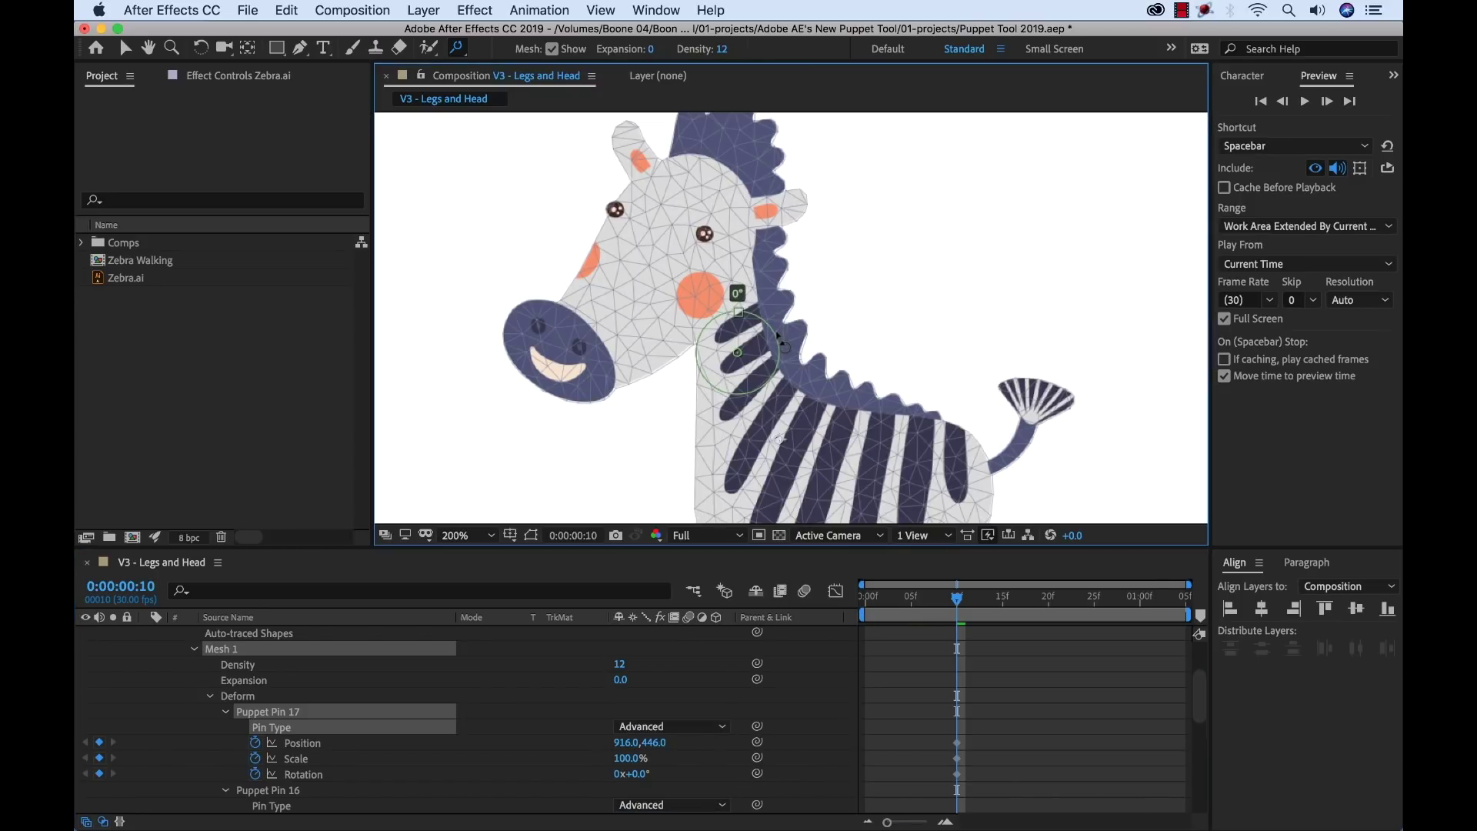
{"action": "left_click_drag", "start_coordinate": [778, 336], "coordinate": [782, 332]}
{"action": "key", "text": "super+z"}
{"action": "left_click", "coordinate": [683, 727]}
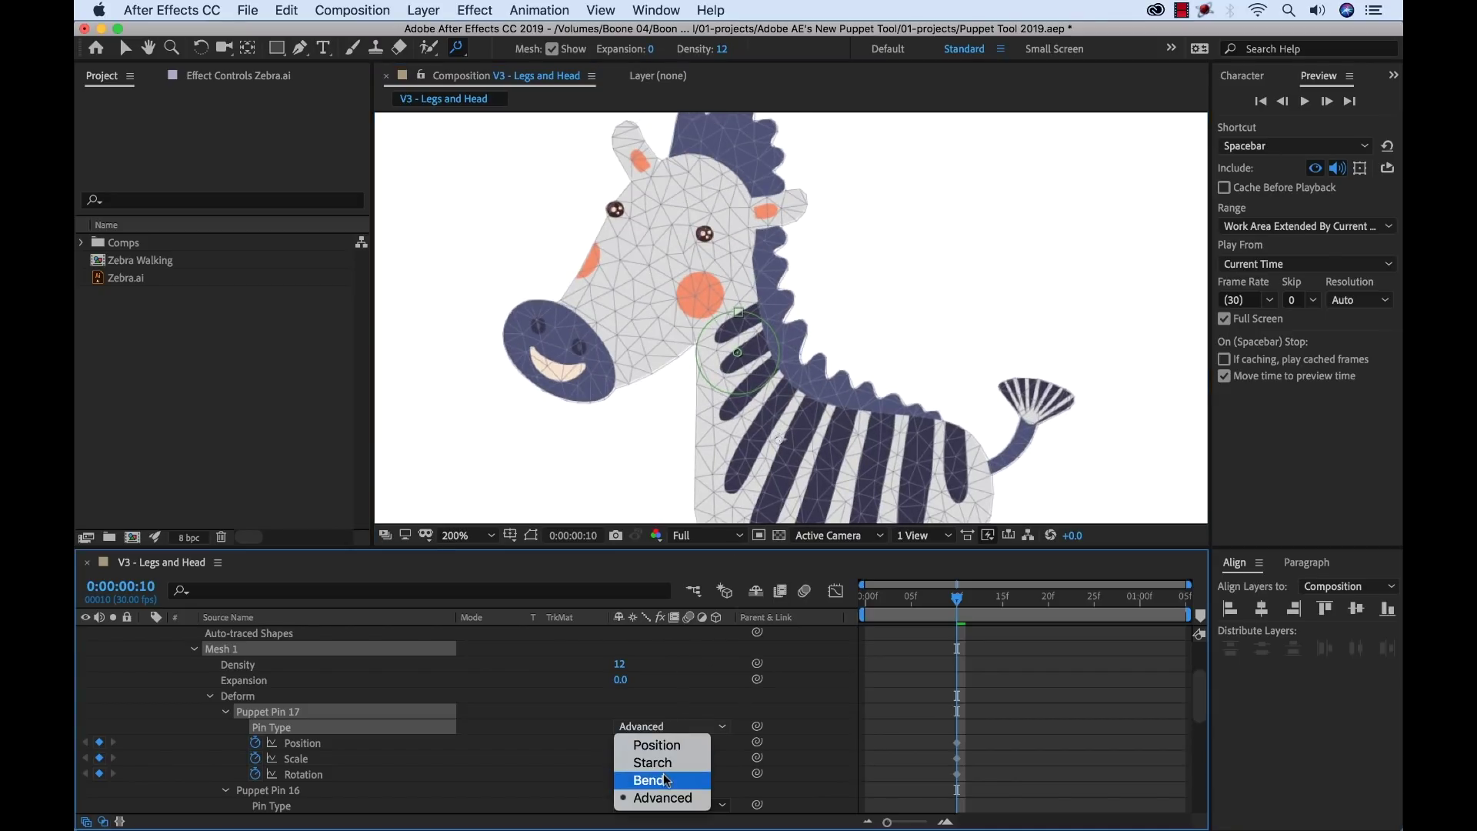
{"action": "left_click", "coordinate": [639, 777]}
{"action": "left_click_drag", "start_coordinate": [777, 340], "coordinate": [833, 359]}
{"action": "key", "text": "super+z"}
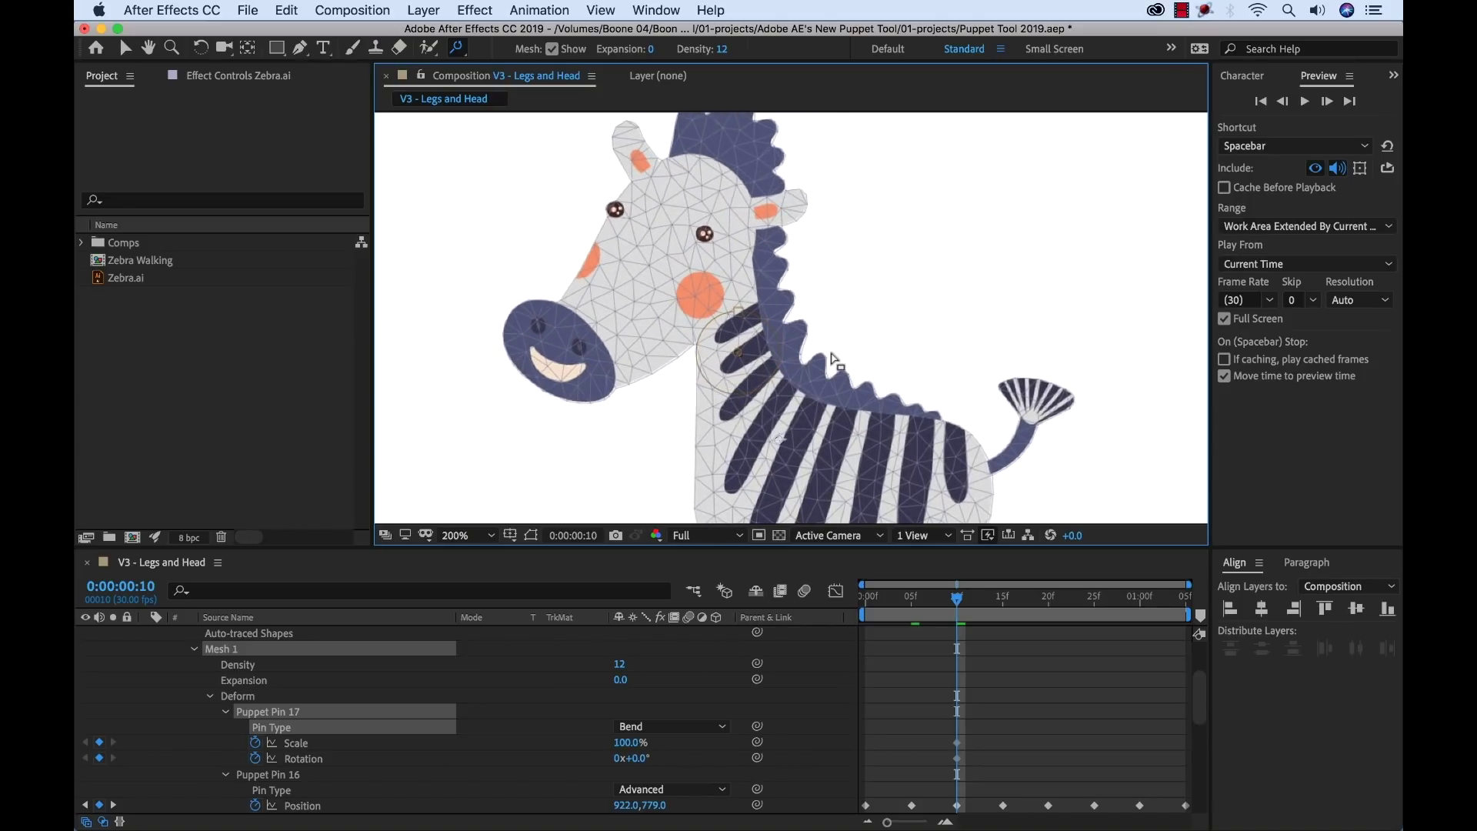
- Add Puppet Pin 18, a bend pin on the tail, and test-rotate it, undoing the rotation
{"action": "left_click", "coordinate": [987, 467]}
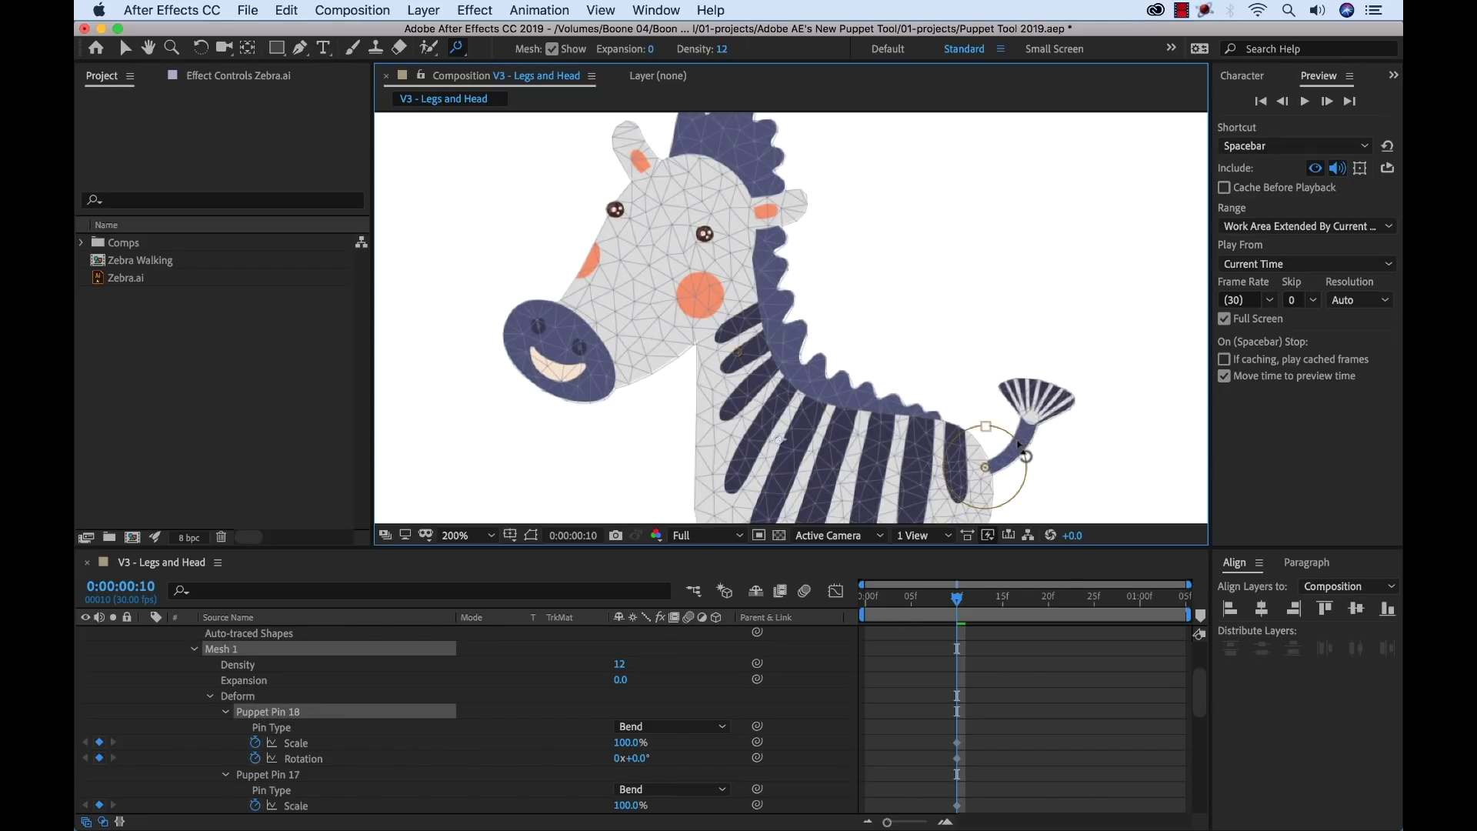
{"action": "mouse_move", "coordinate": [1019, 447]}
{"action": "left_mouse_down"}
{"action": "mouse_move", "coordinate": [1014, 425]}
{"action": "mouse_move", "coordinate": [1040, 457]}
{"action": "left_mouse_up"}
{"action": "key", "text": "super+z"}
{"action": "key", "text": "super+z"}
{"action": "left_click", "coordinate": [1040, 402]}
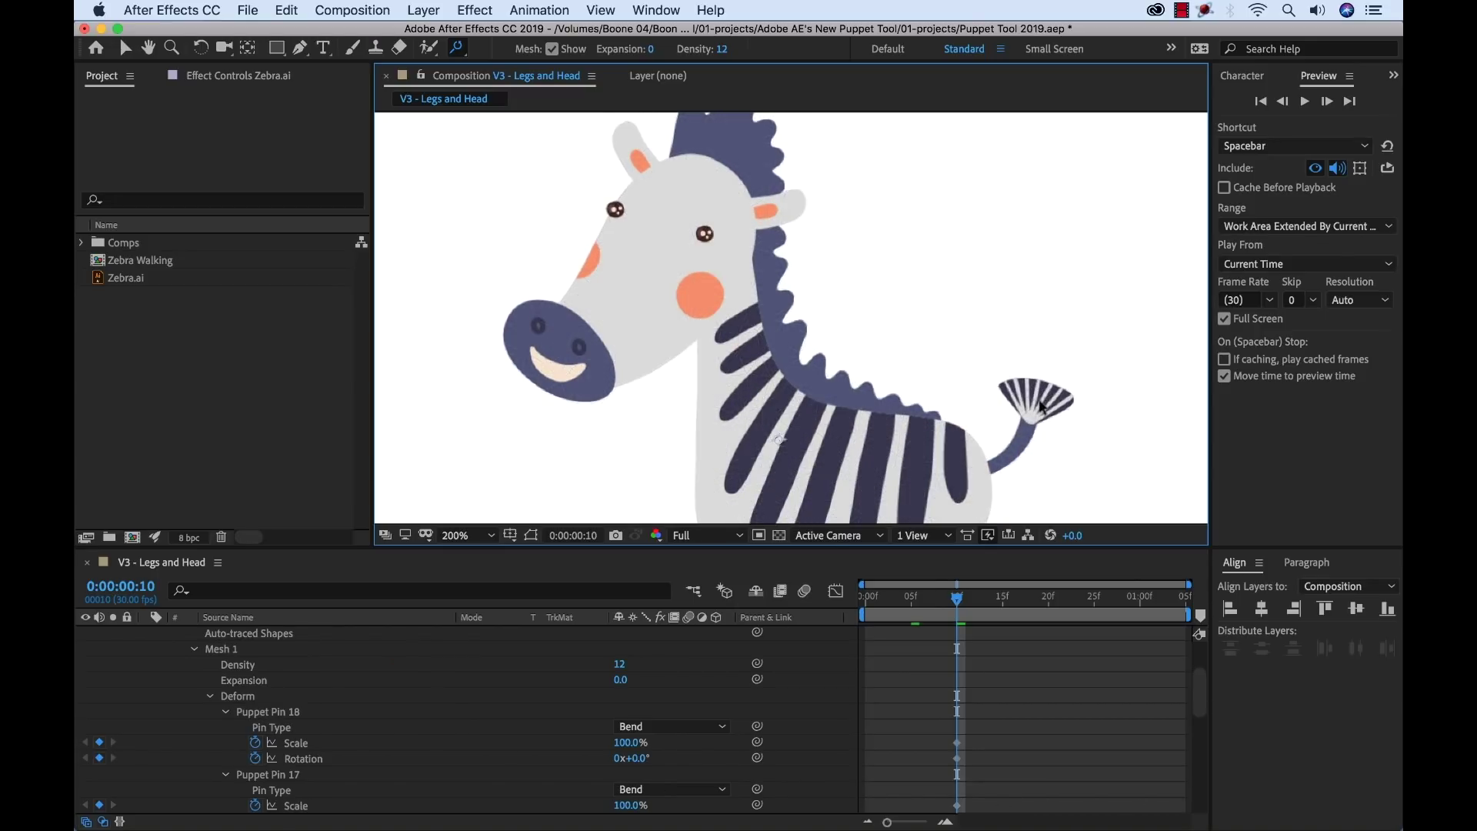
{"action": "mouse_move", "coordinate": [1080, 395]}
{"action": "left_mouse_down"}
{"action": "mouse_move", "coordinate": [1069, 380]}
{"action": "mouse_move", "coordinate": [1077, 405]}
{"action": "left_mouse_up"}
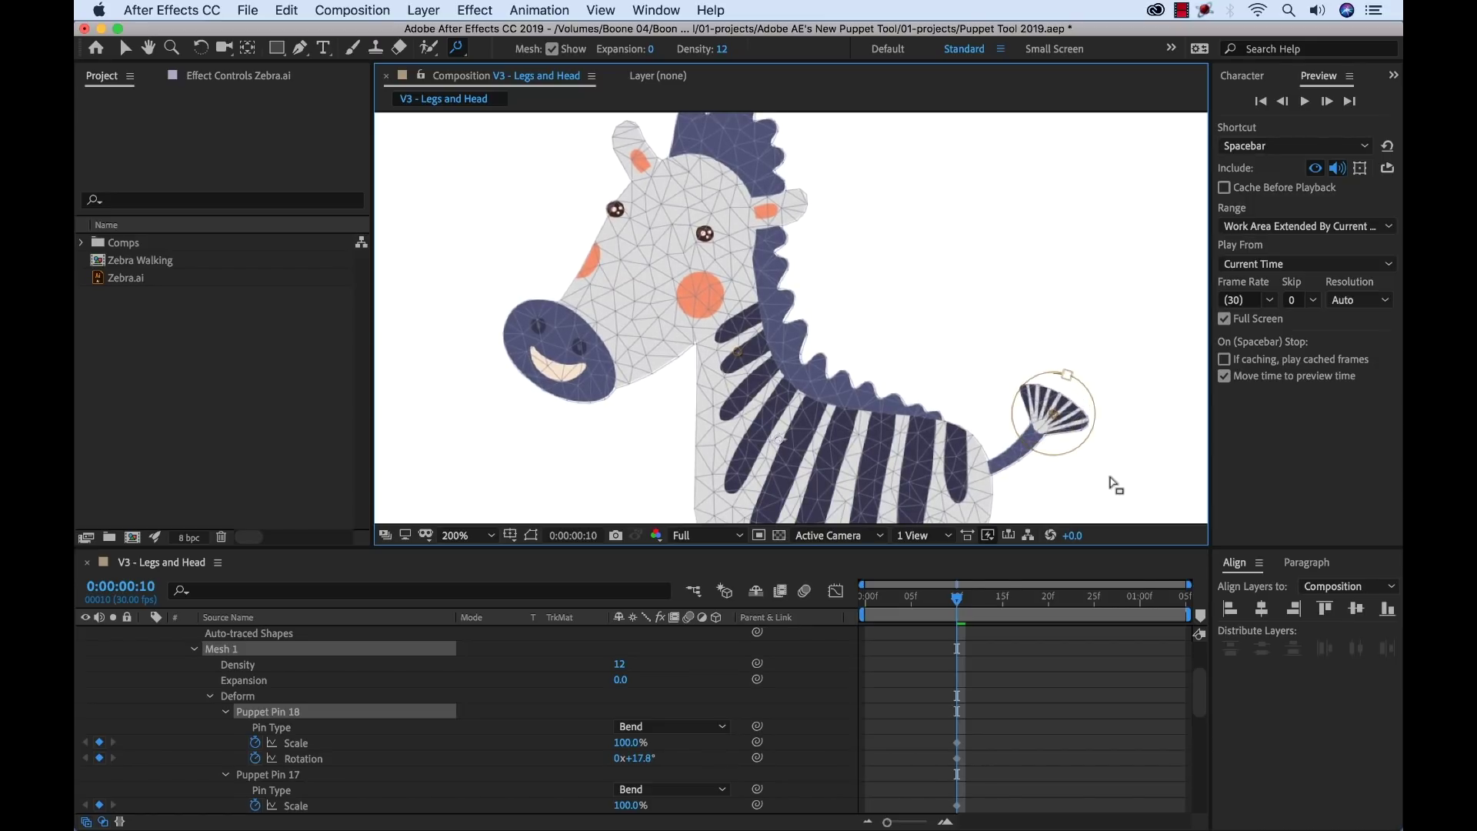
{"action": "key", "text": "super+z"}
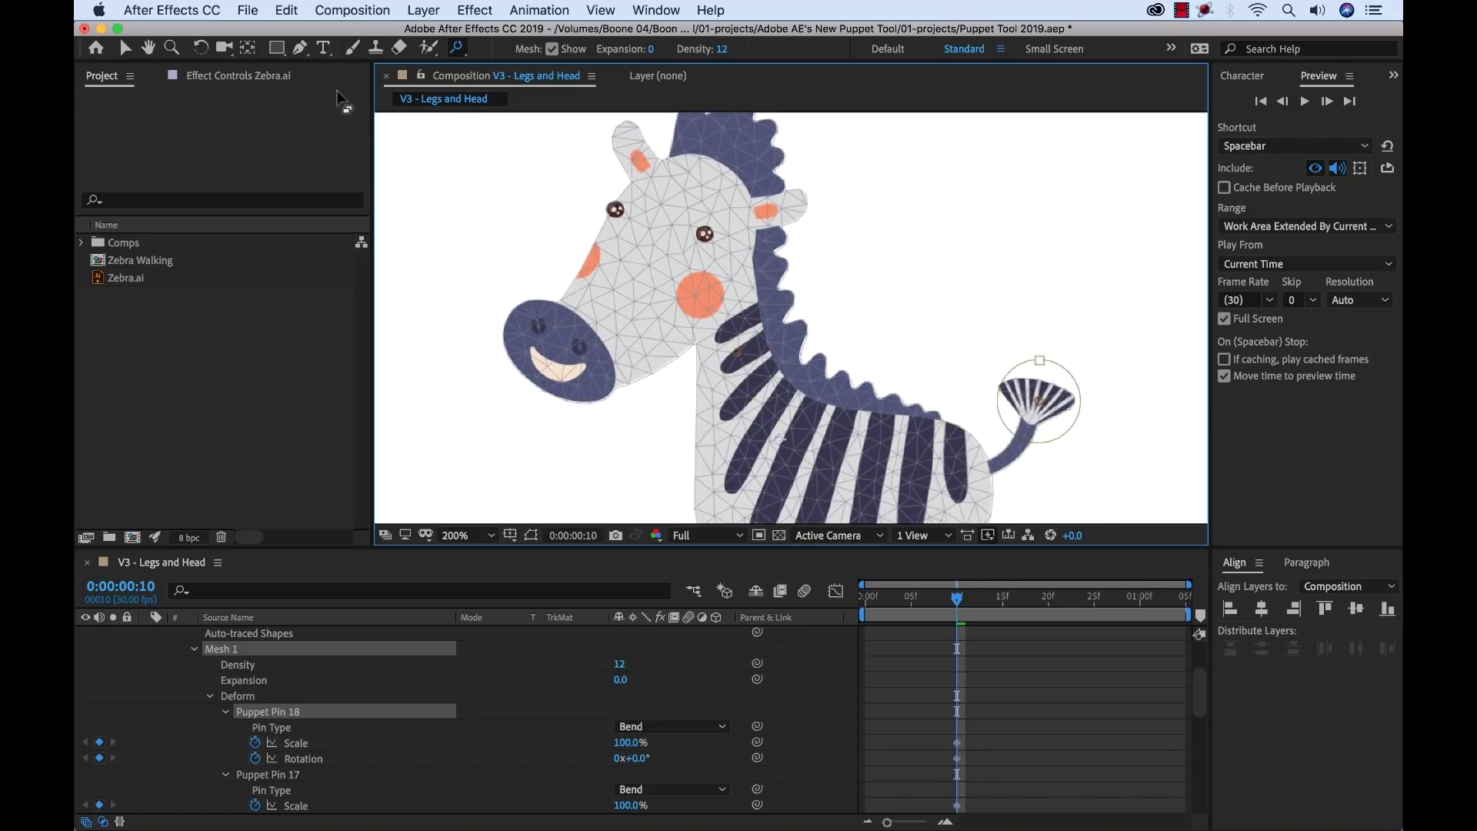
- Add Puppet Pin 19, a position pin at the tail base, test the bend, then undo
{"action": "left_click_drag", "start_coordinate": [457, 47], "coordinate": [529, 47]}
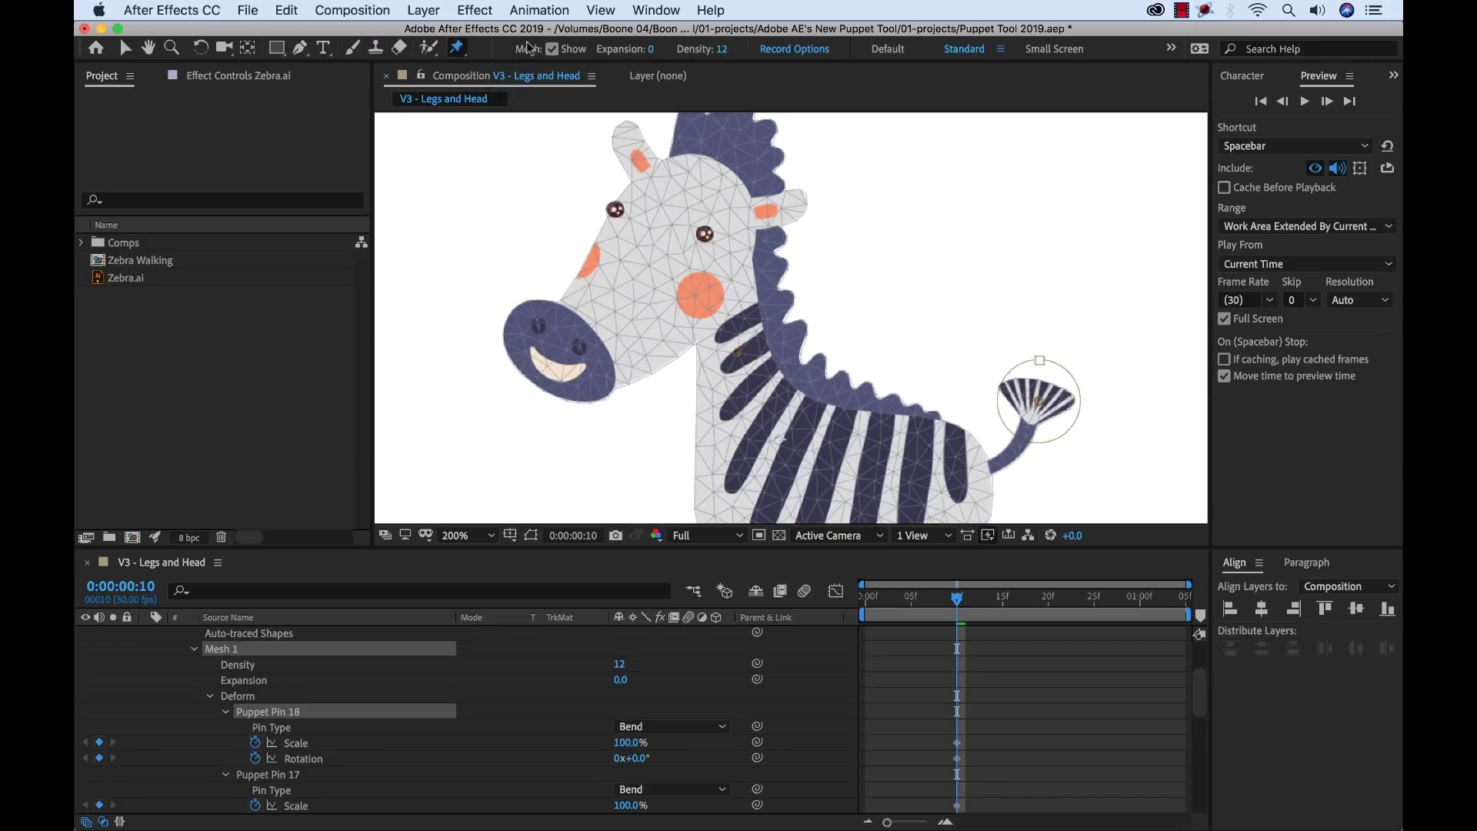
{"action": "left_click", "coordinate": [984, 466]}
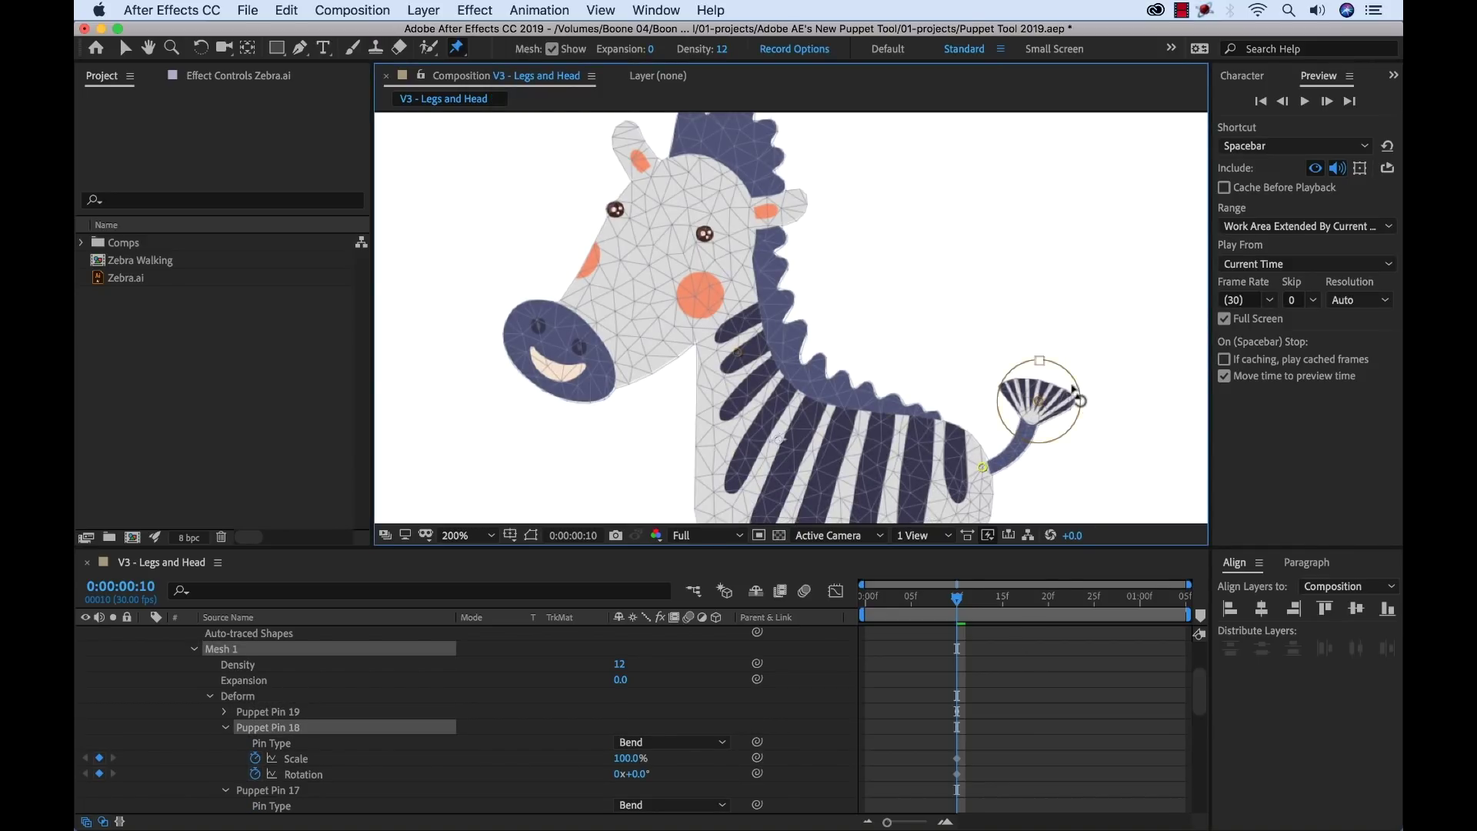
{"action": "left_click_drag", "start_coordinate": [1076, 382], "coordinate": [1087, 390]}
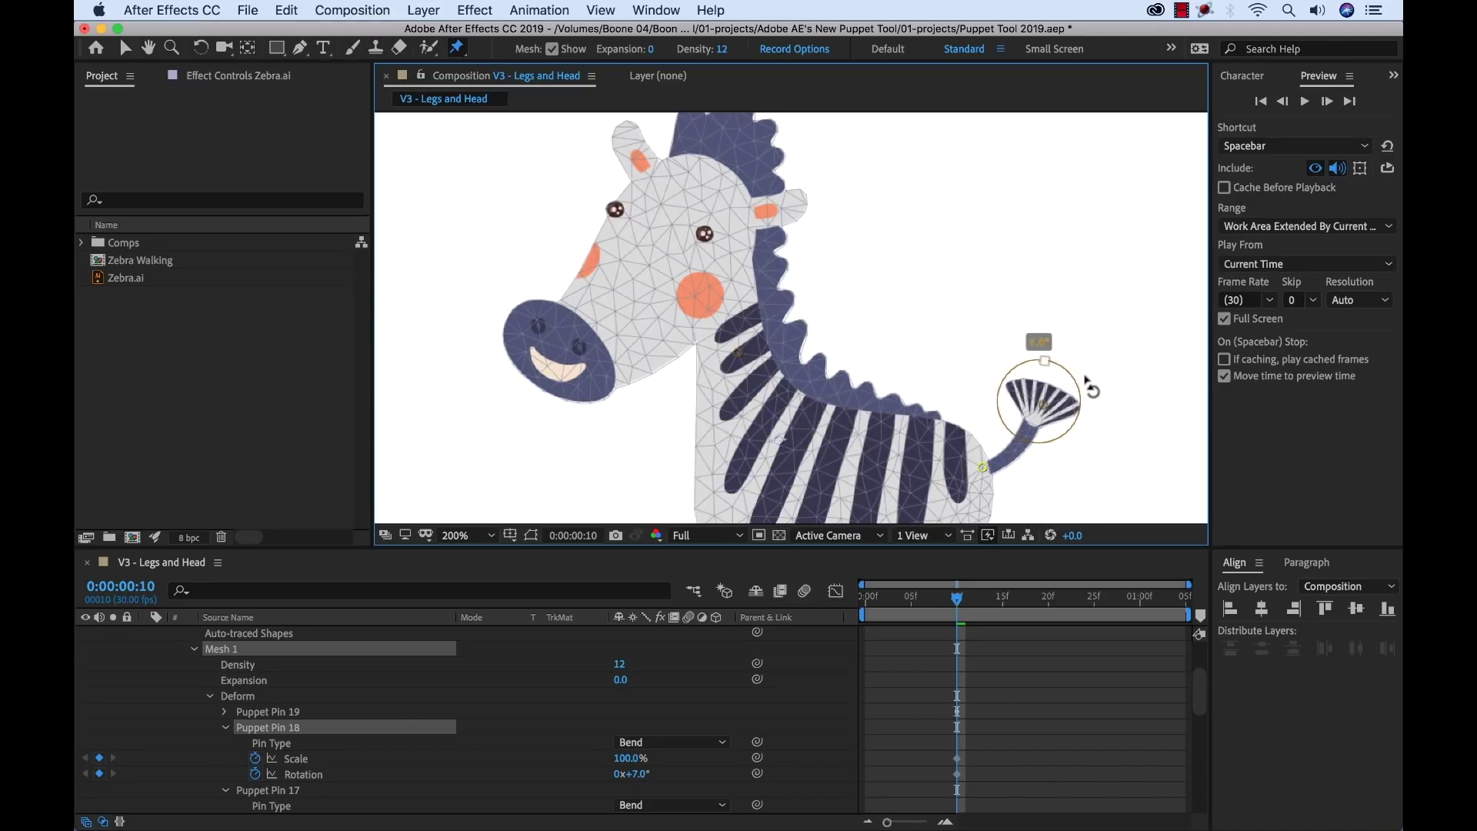
{"action": "key", "text": "super+z"}
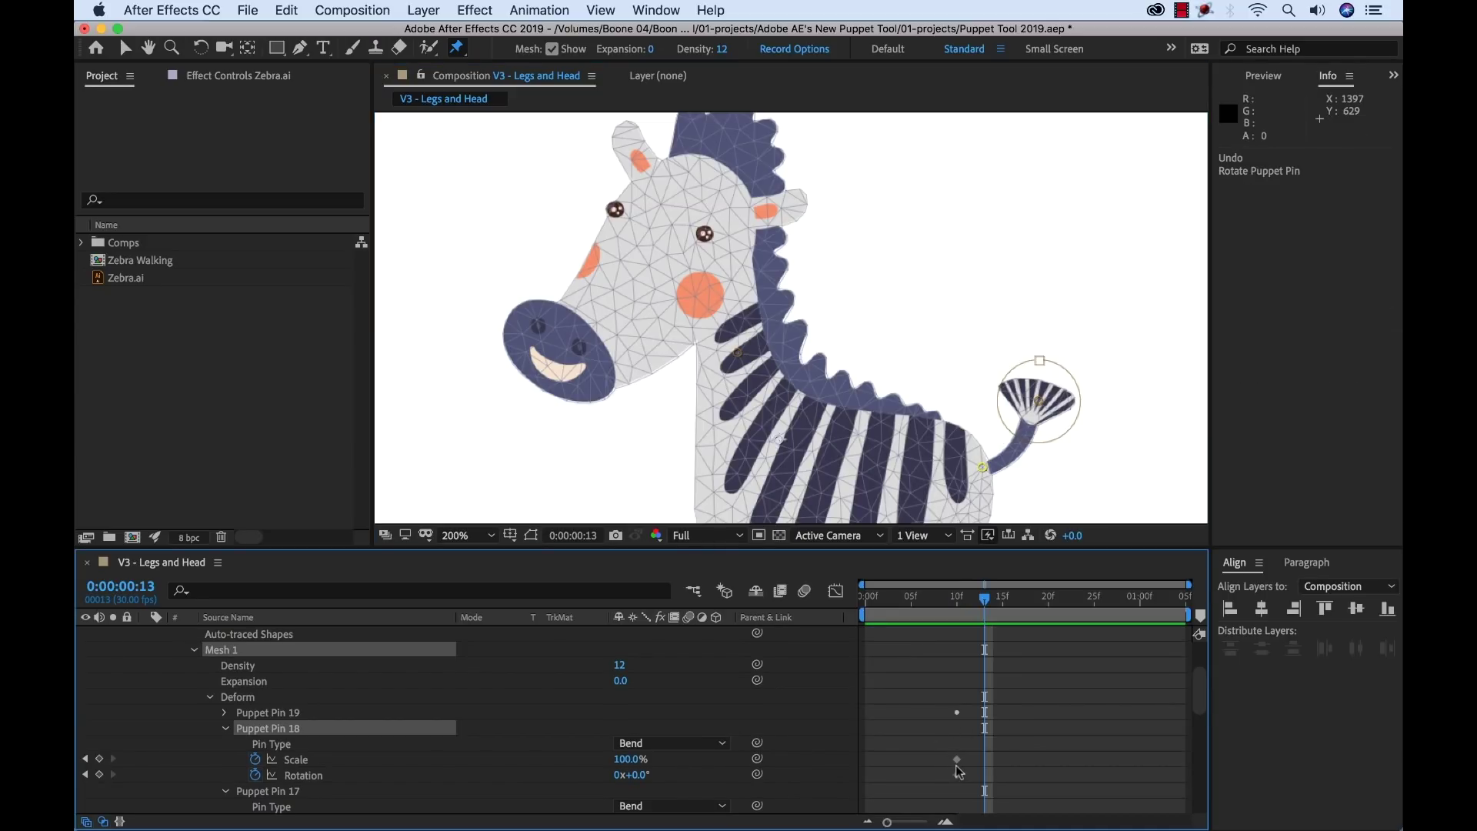
{"action": "left_click", "coordinate": [225, 714]}
- Shift the selected pins' keyframes back to frame 0
{"action": "scroll", "coordinate": [1024, 751], "scroll_direction": "down", "scroll_amount": 3}
{"action": "left_click_drag", "start_coordinate": [954, 668], "coordinate": [973, 800]}
{"action": "left_click_drag", "start_coordinate": [957, 665], "coordinate": [902, 668]}
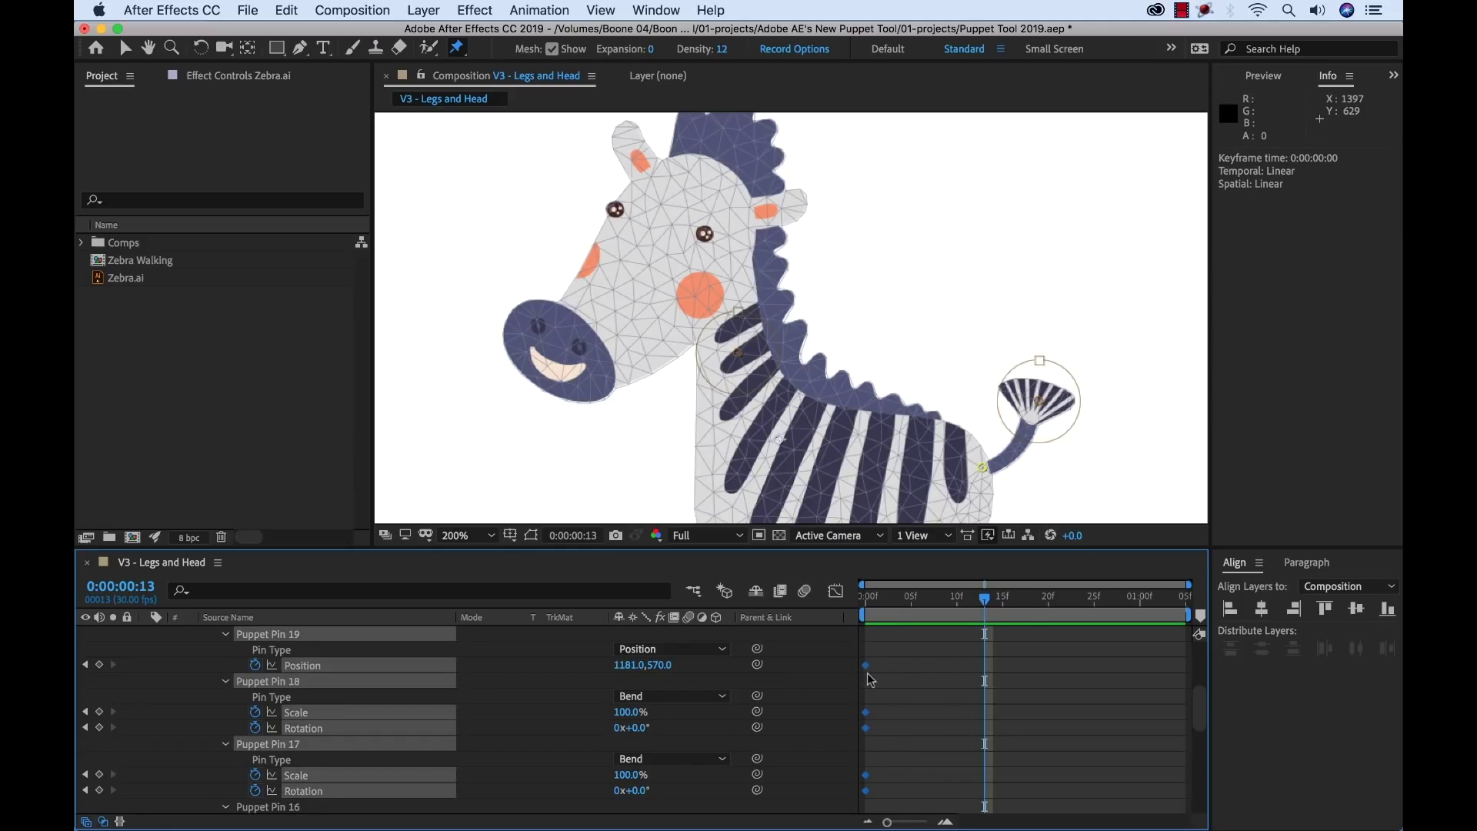
{"action": "left_click", "coordinate": [1040, 642]}
- Key Puppet Pin 17's rotation at -5° at start, 5° mid-cycle, and -5° at frame 27
{"action": "left_click", "coordinate": [737, 354]}
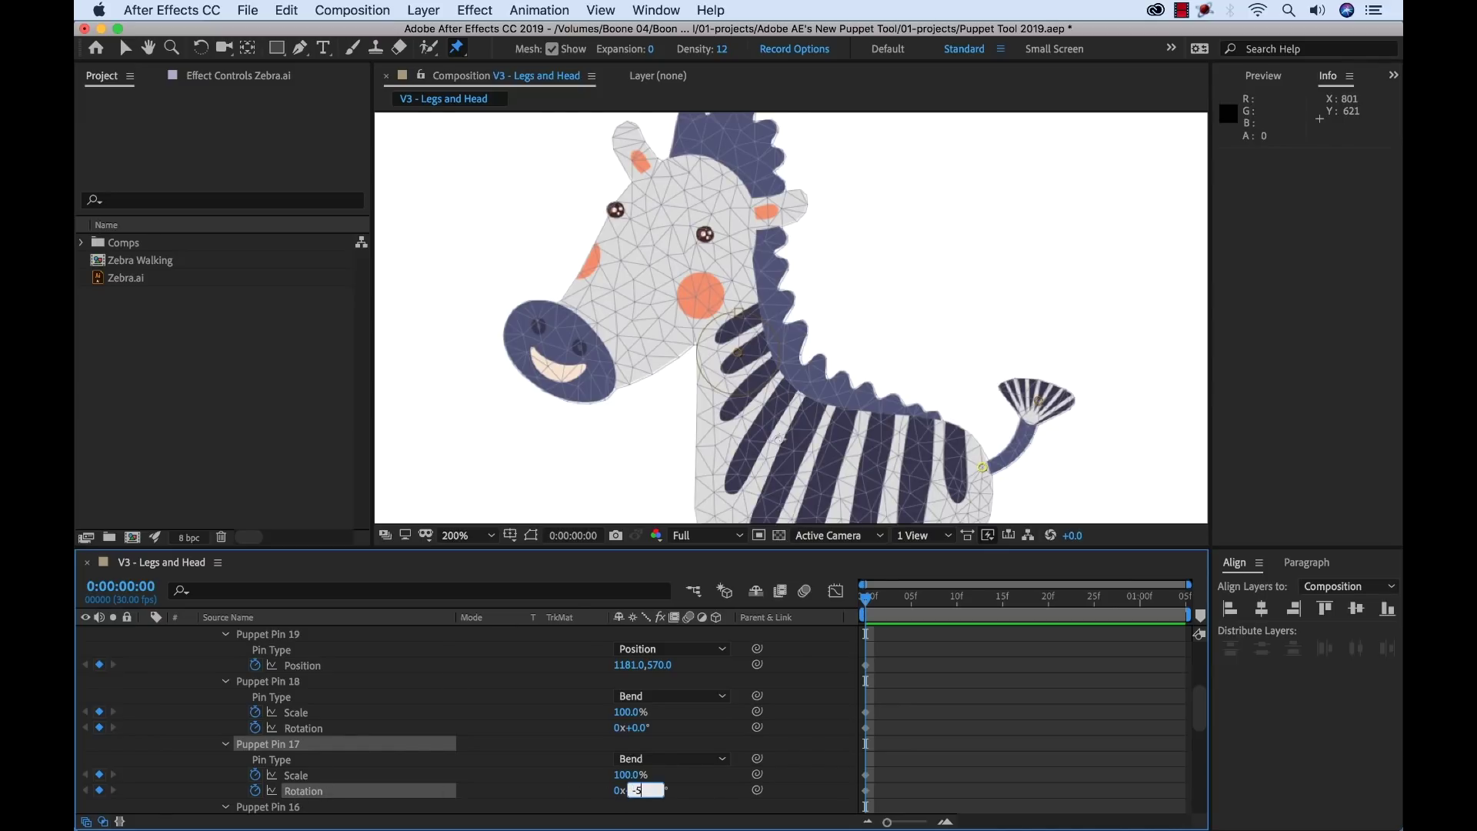
{"action": "key", "text": "Return"}
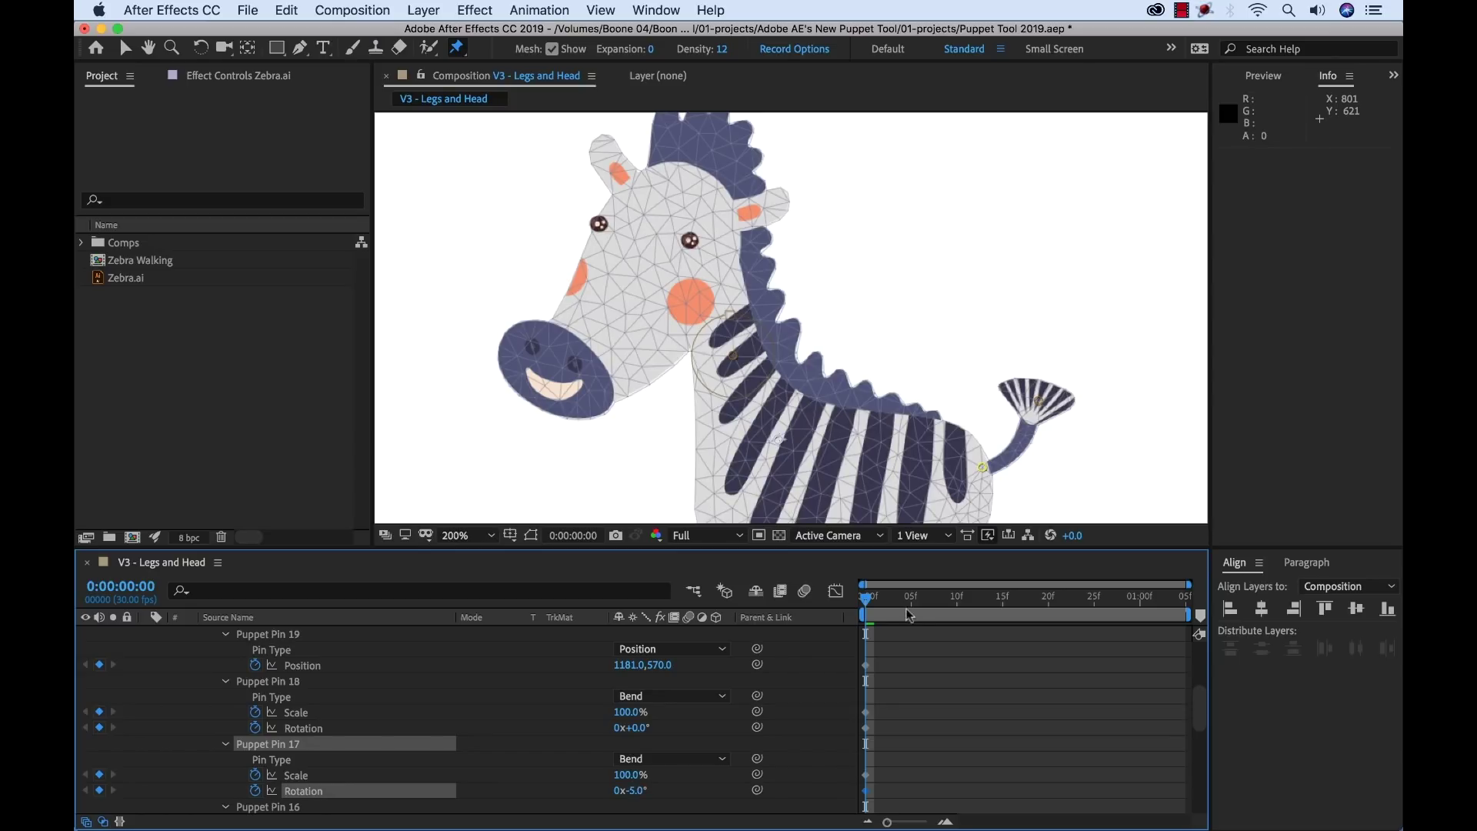
{"action": "left_click_drag", "start_coordinate": [909, 615], "coordinate": [1029, 608]}
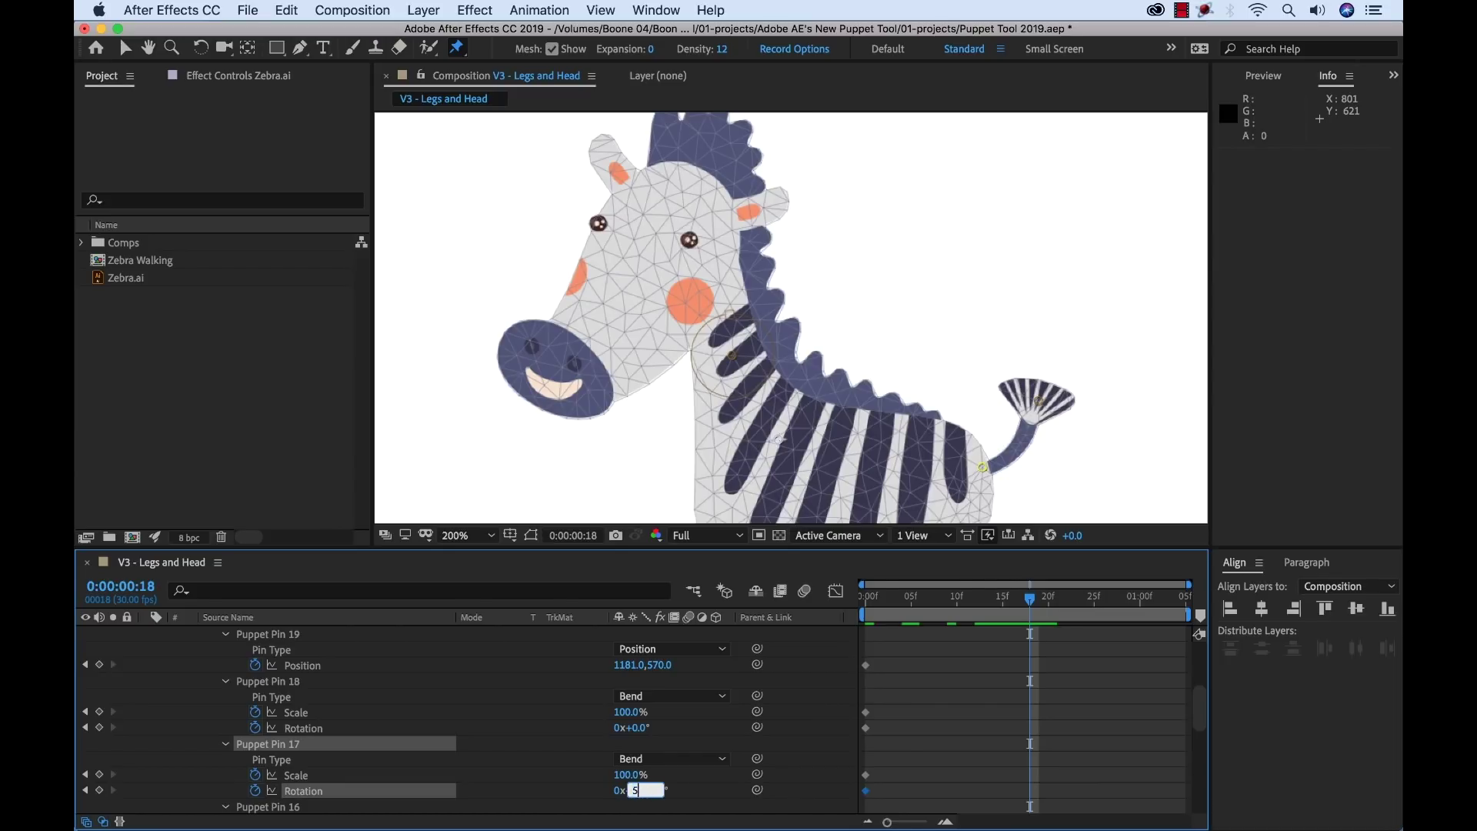
{"action": "key", "text": "Return"}
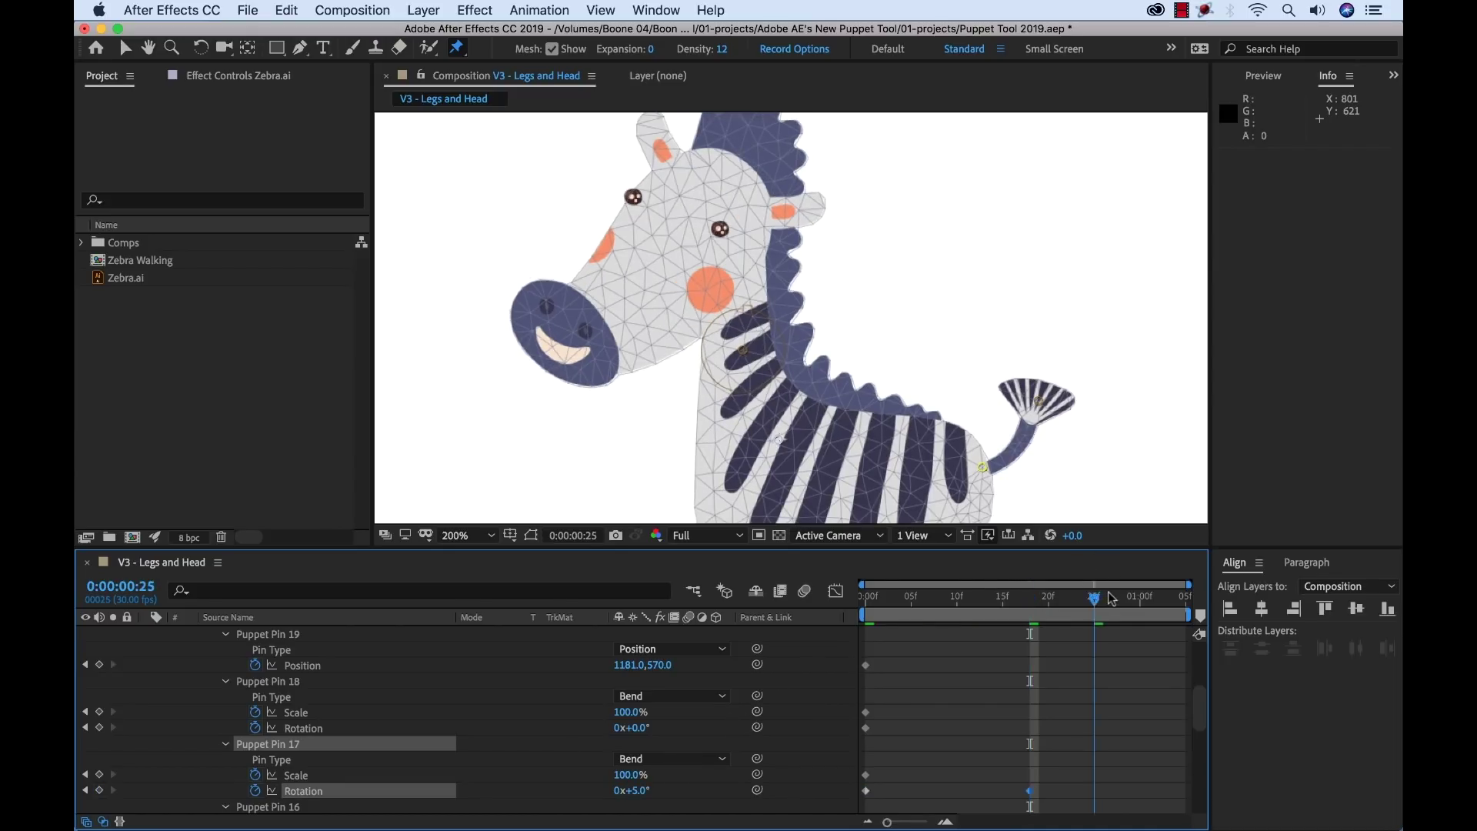
{"action": "left_click_drag", "start_coordinate": [1112, 600], "coordinate": [1113, 599]}
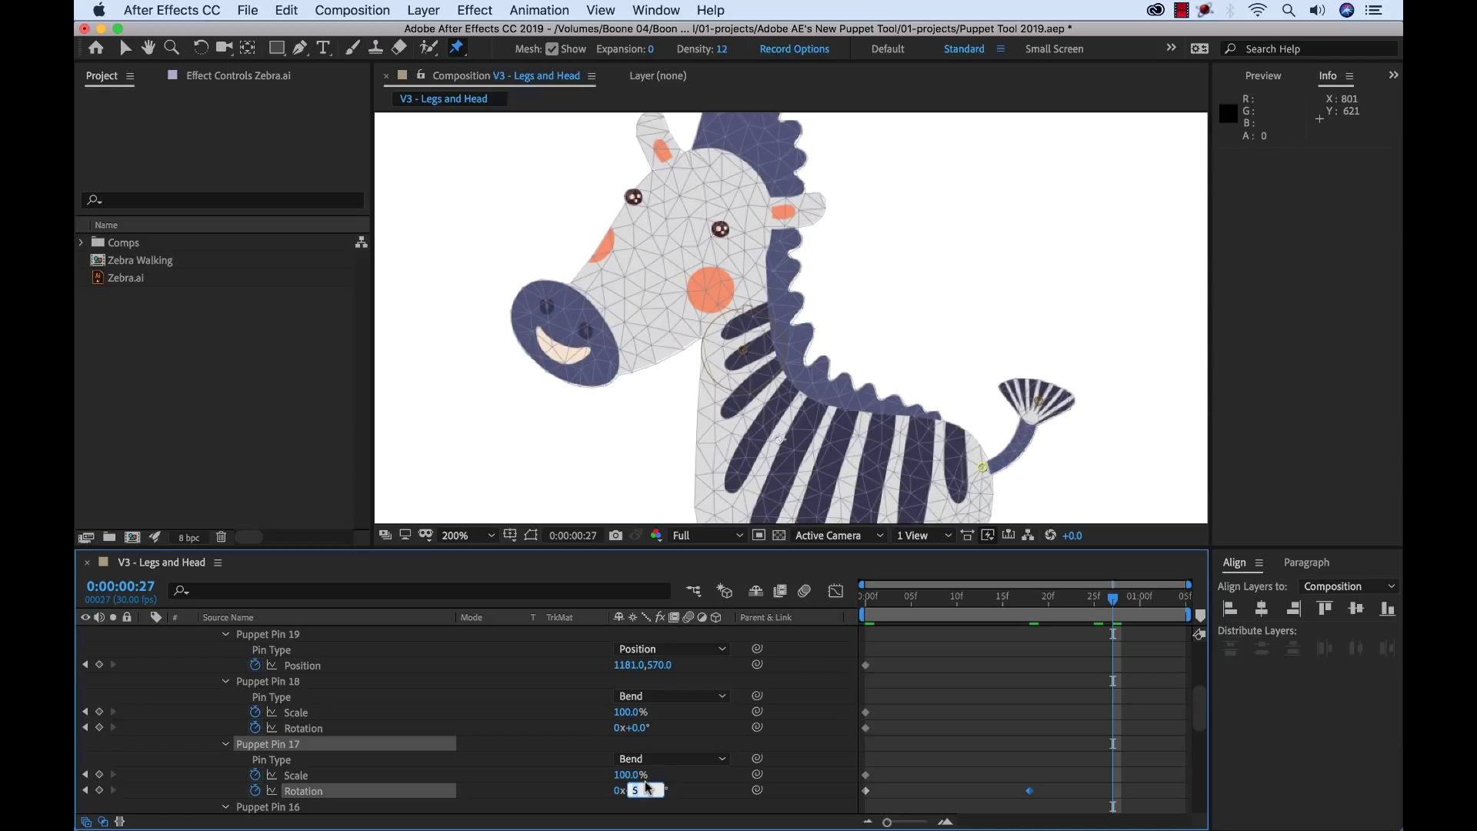
{"action": "type", "text": "5"}
{"action": "key", "text": "Return"}
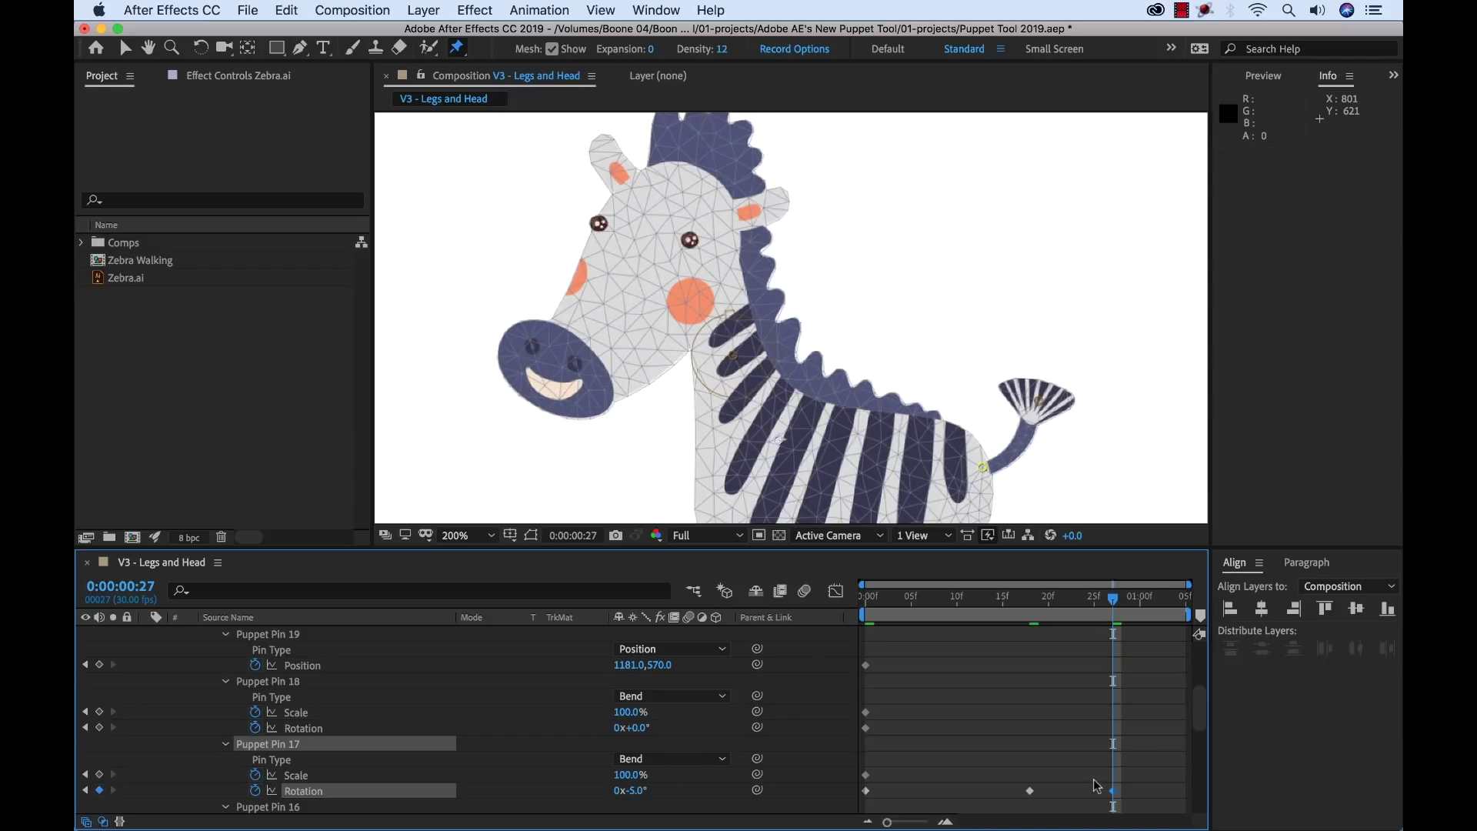
- Move the last neck keyframe to 1:05 and apply Easy Ease to the neck rotation keyframes
{"action": "left_click_drag", "start_coordinate": [1113, 795], "coordinate": [1225, 796]}
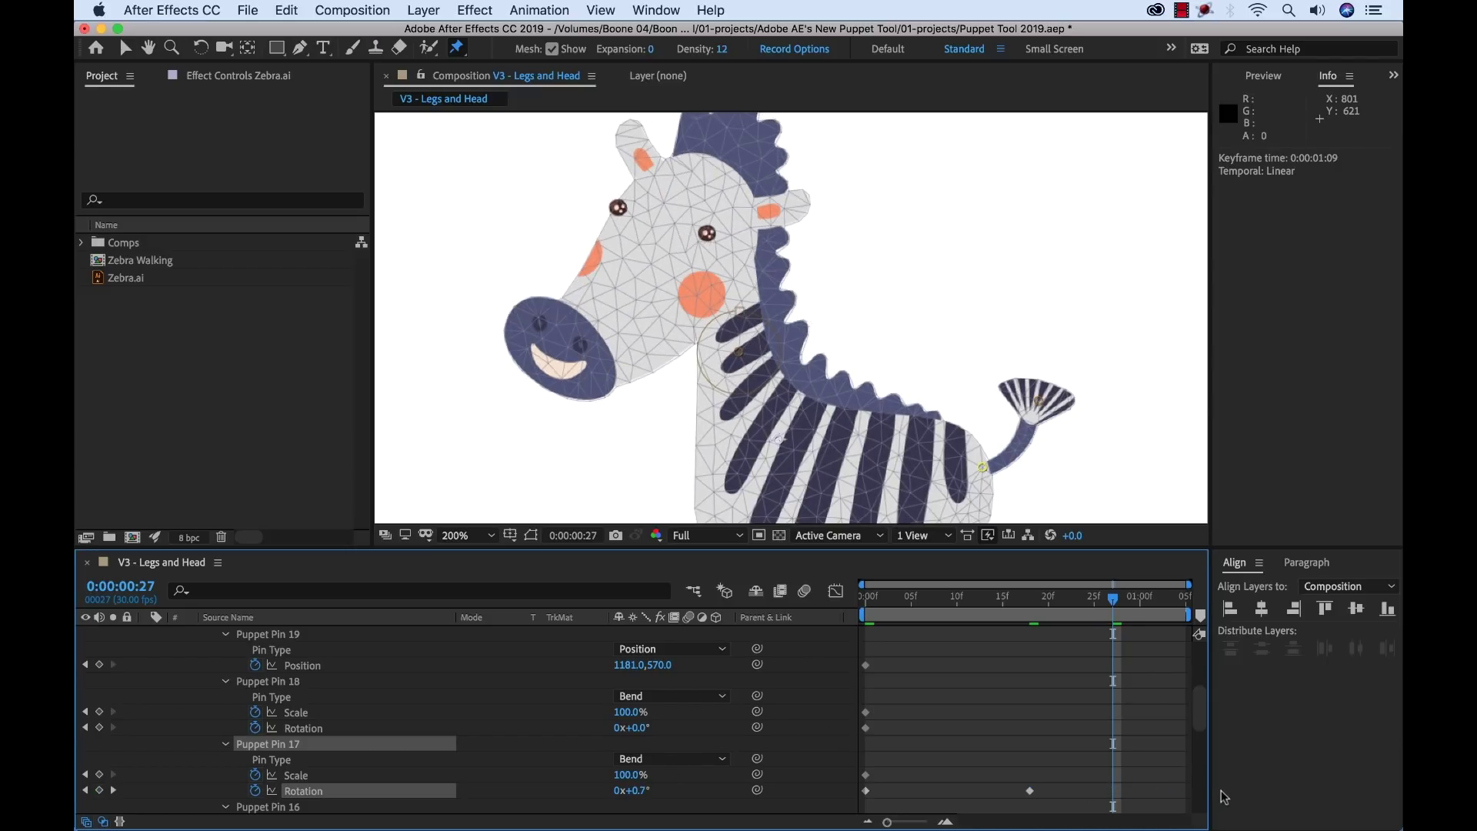
{"action": "key", "text": "super+z"}
{"action": "scroll", "coordinate": [1169, 749], "scroll_direction": "down", "scroll_amount": 2}
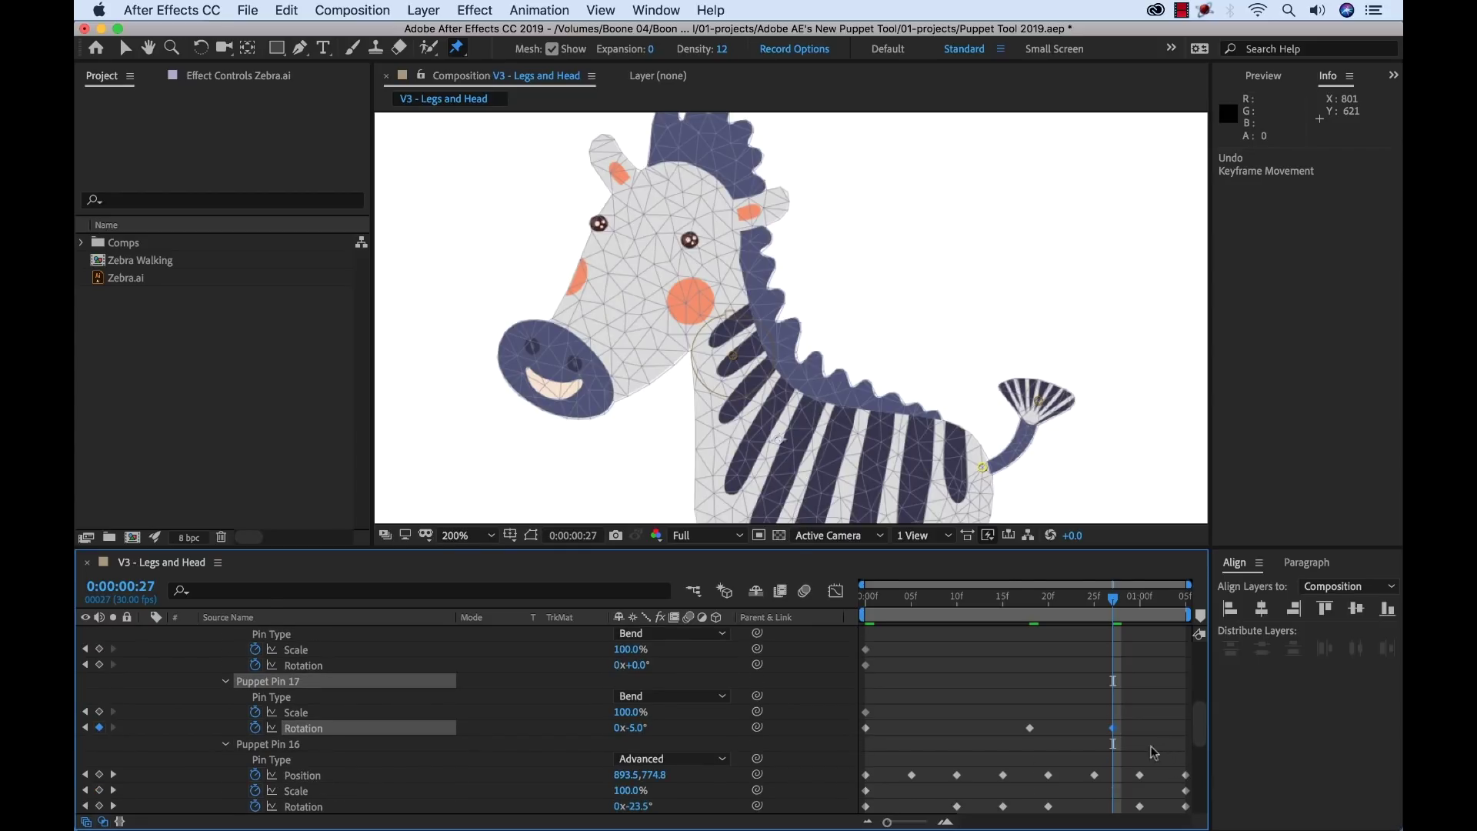
{"action": "left_click_drag", "start_coordinate": [1113, 729], "coordinate": [1186, 731]}
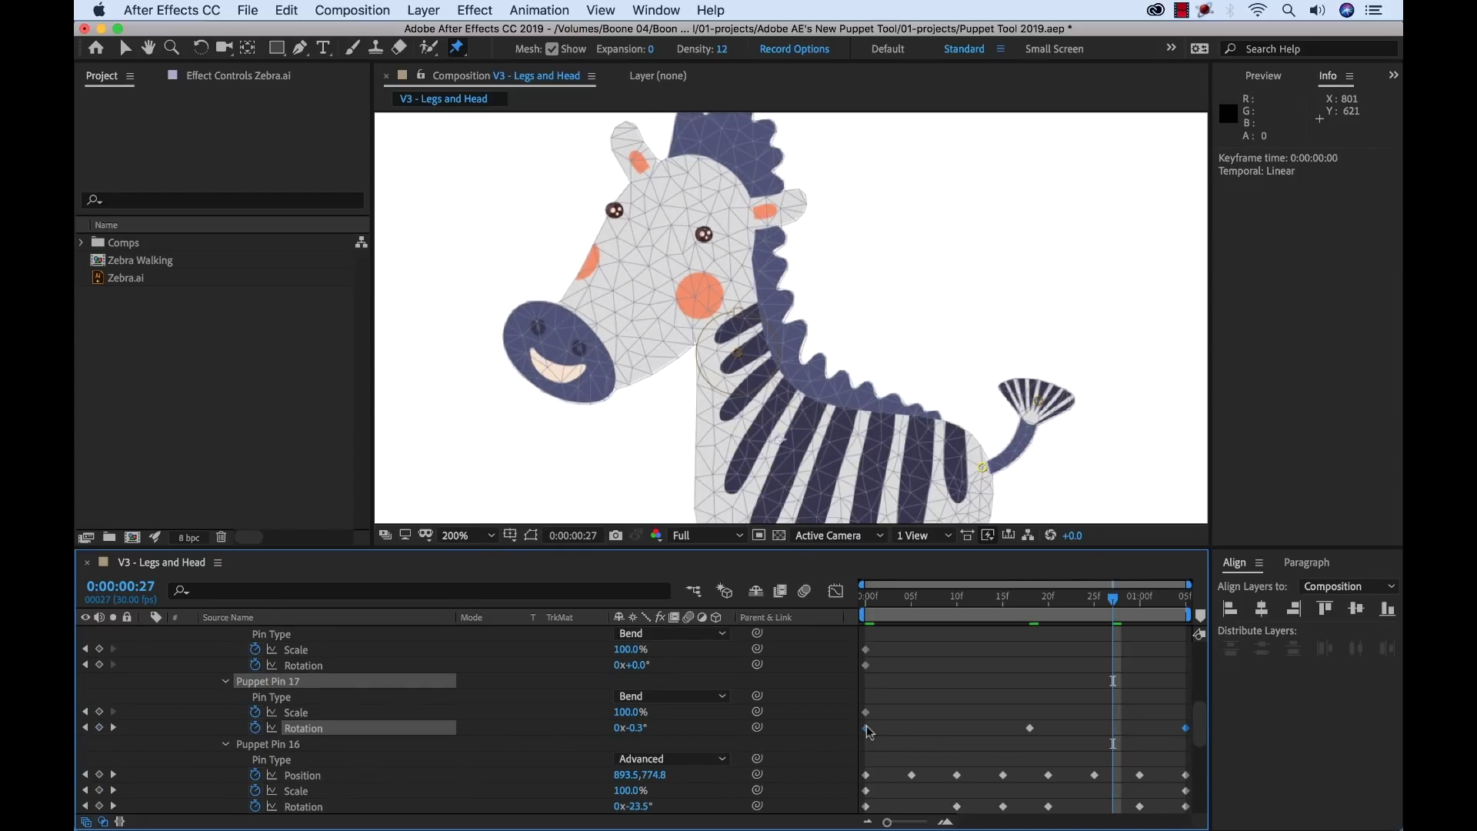
{"action": "right_click", "coordinate": [1032, 732]}
{"action": "mouse_move", "coordinate": [1105, 809]}
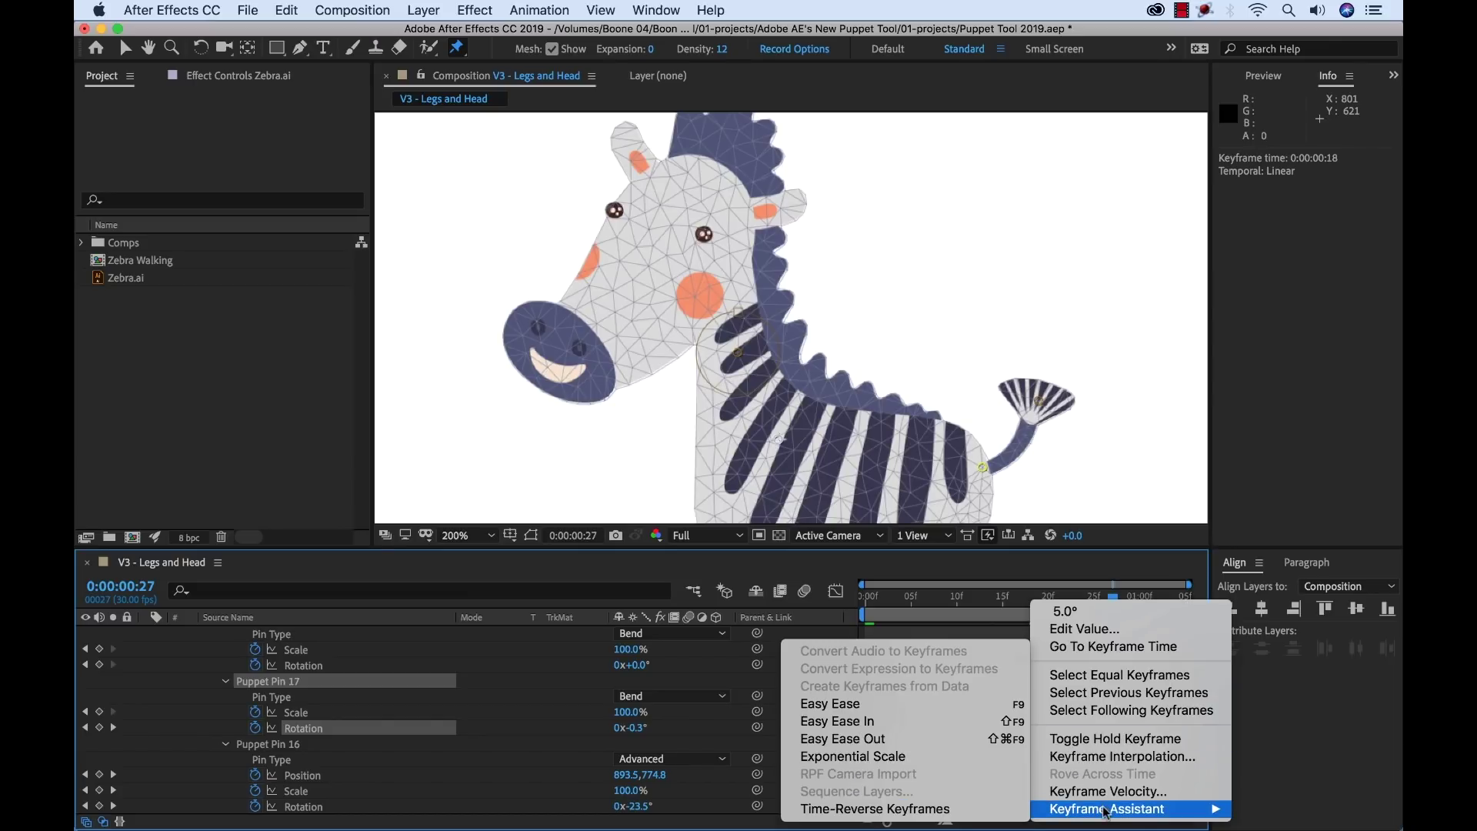
{"action": "left_click", "coordinate": [981, 704]}
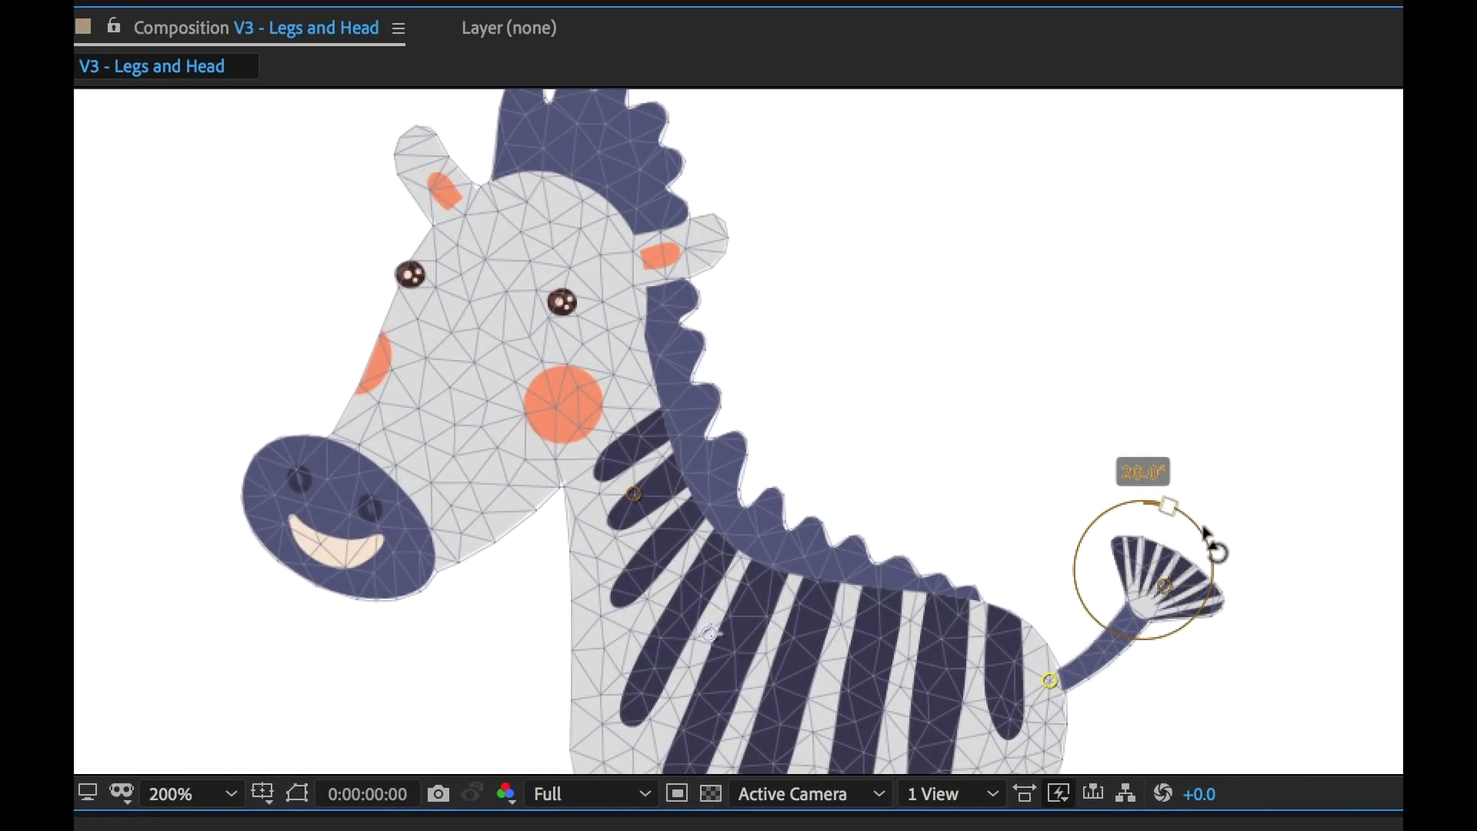
{"action": "left_click_drag", "start_coordinate": [1200, 517], "coordinate": [1196, 551]}
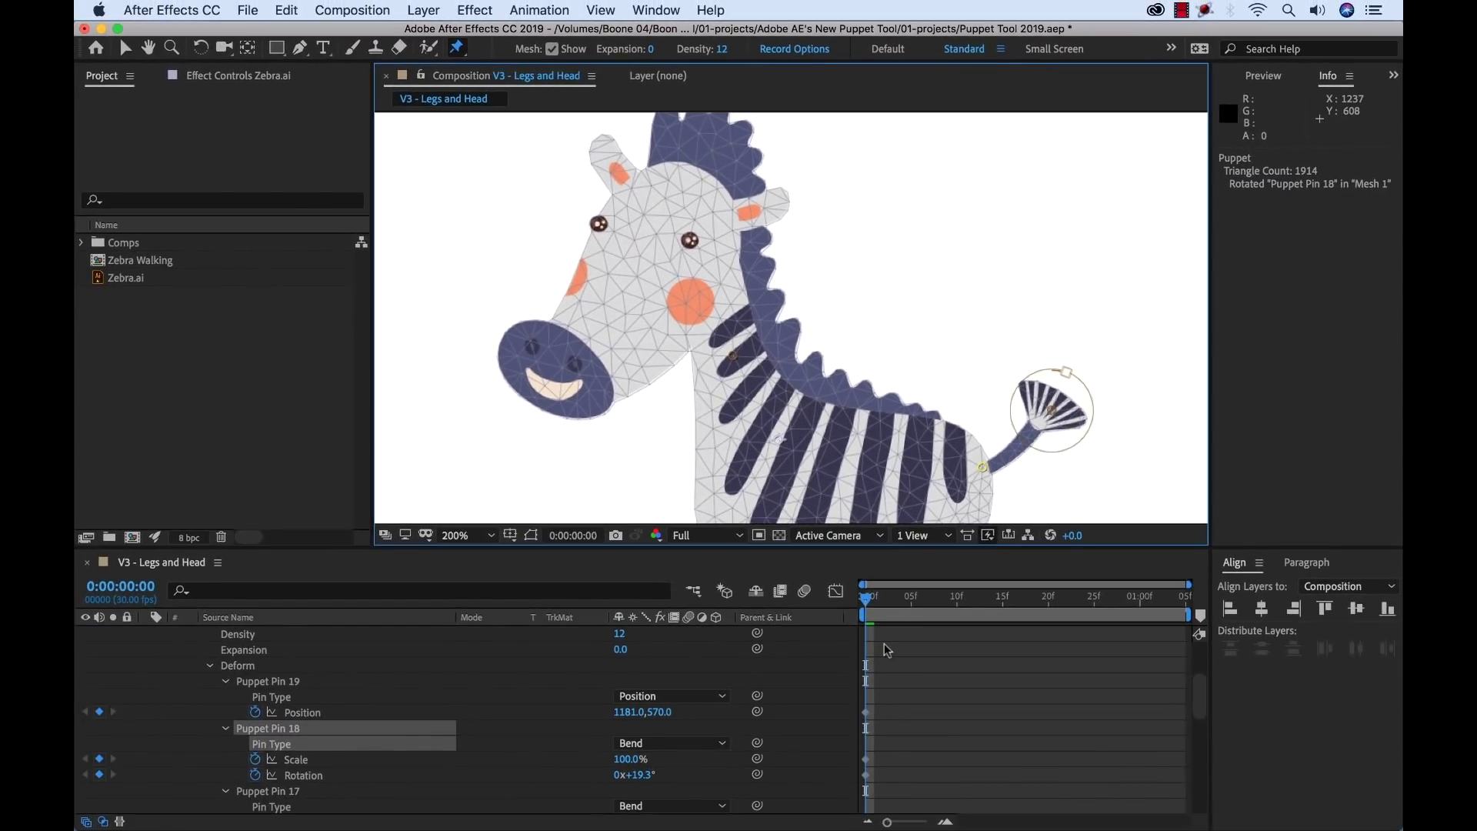
- Focus Puppet Pin 18's Rotation value in the timeline at frame 0
{"action": "left_click", "coordinate": [650, 789]}
- Key Puppet Pin 18's rotation at 20° at start, -20° at frame 18, and 20° at the end
{"action": "type", "text": "20"}
{"action": "key", "text": "Return"}
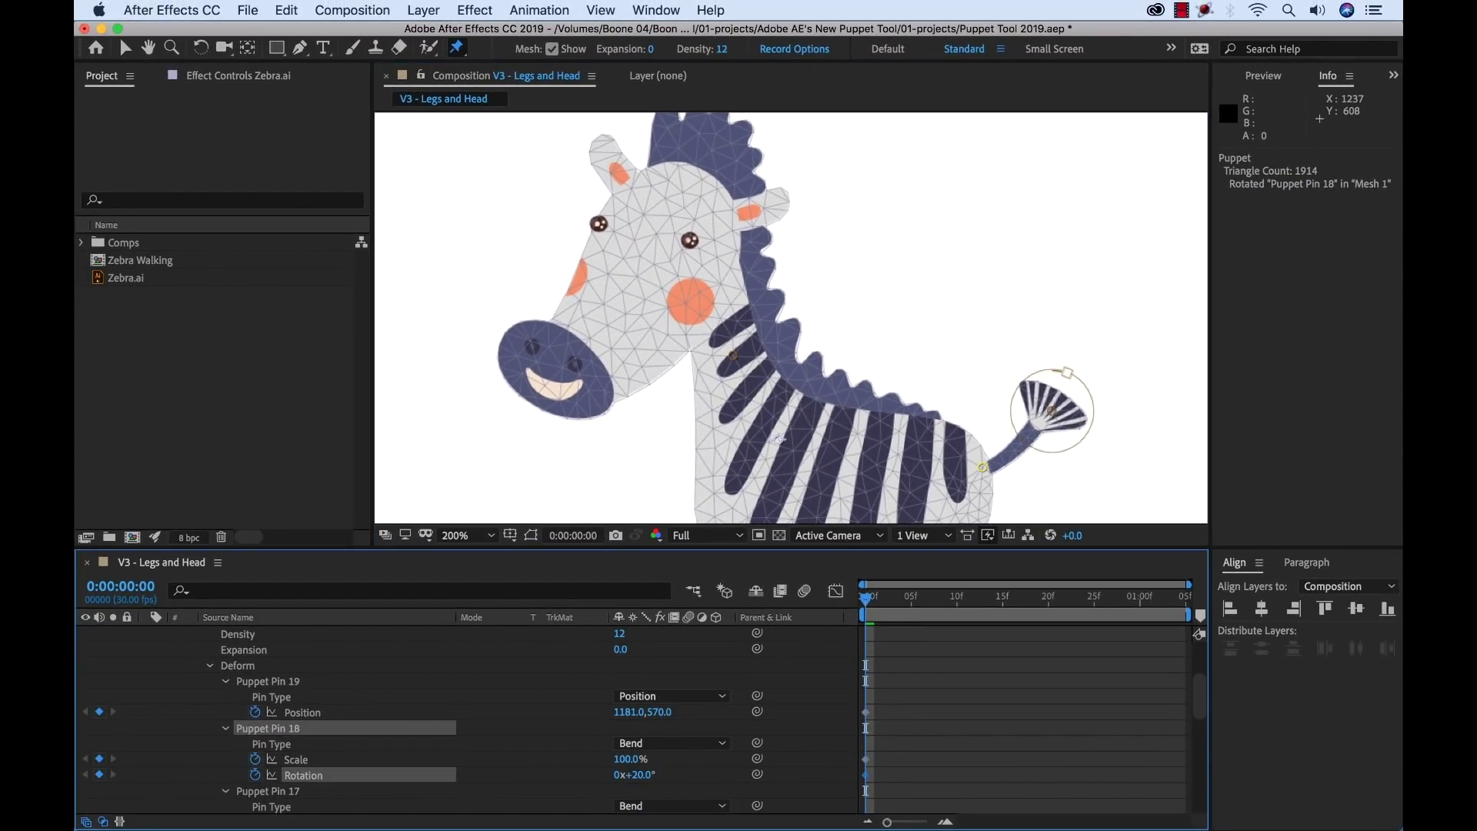
{"action": "left_click", "coordinate": [1029, 608]}
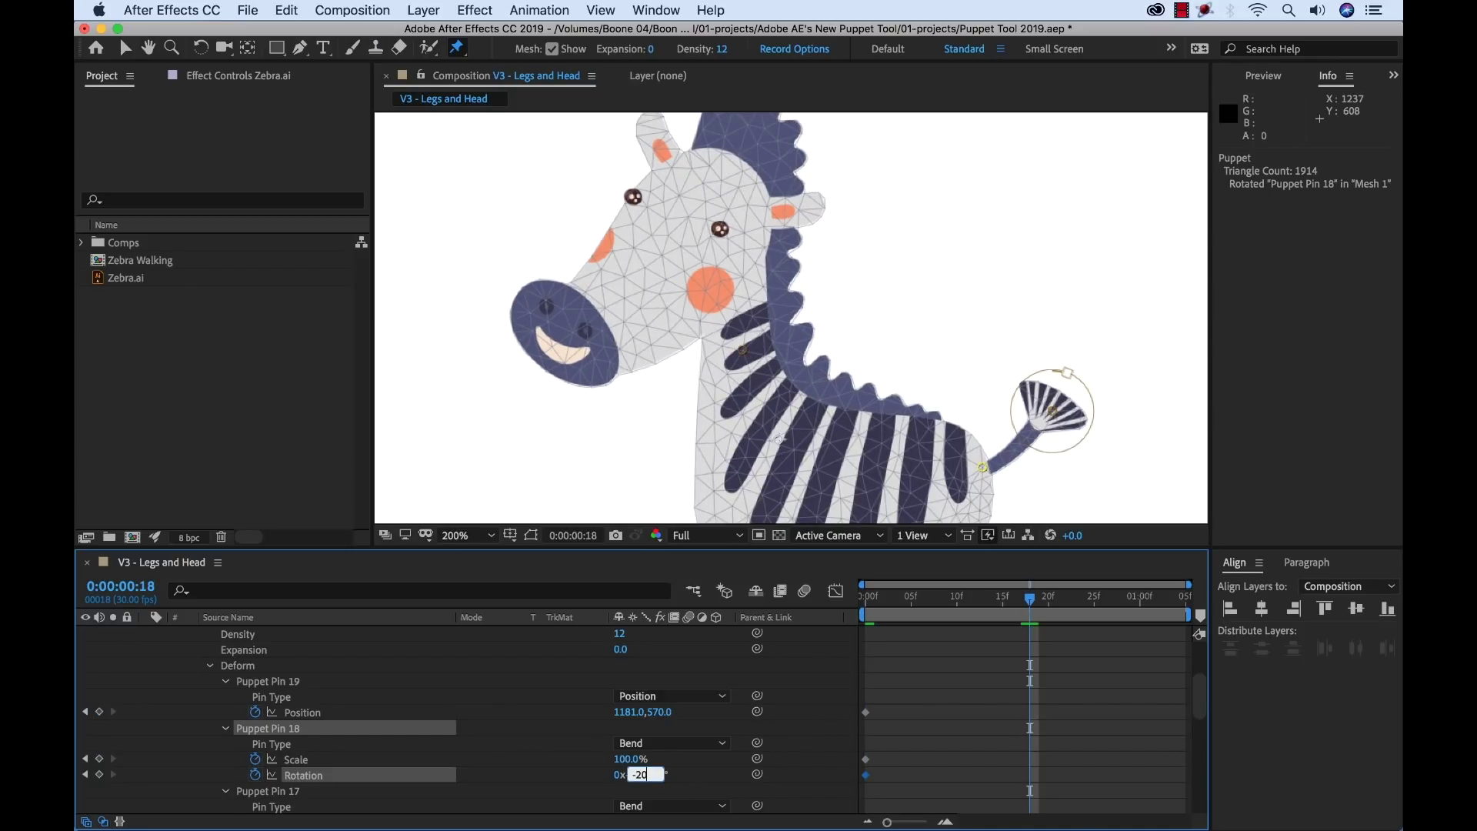
{"action": "type", "text": "-20"}
{"action": "key", "text": "Return"}
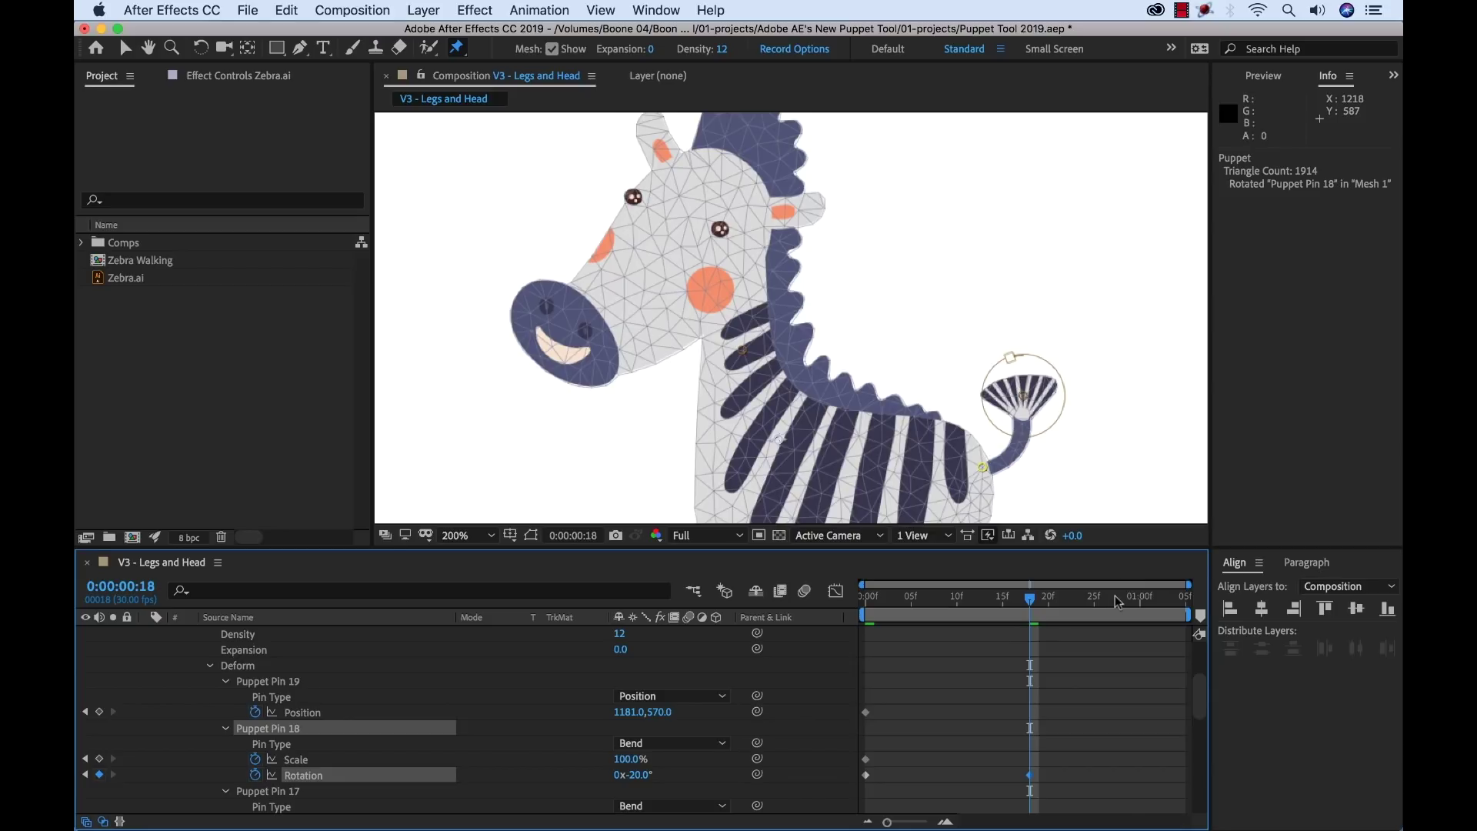
{"action": "left_click_drag", "start_coordinate": [1118, 602], "coordinate": [1131, 603]}
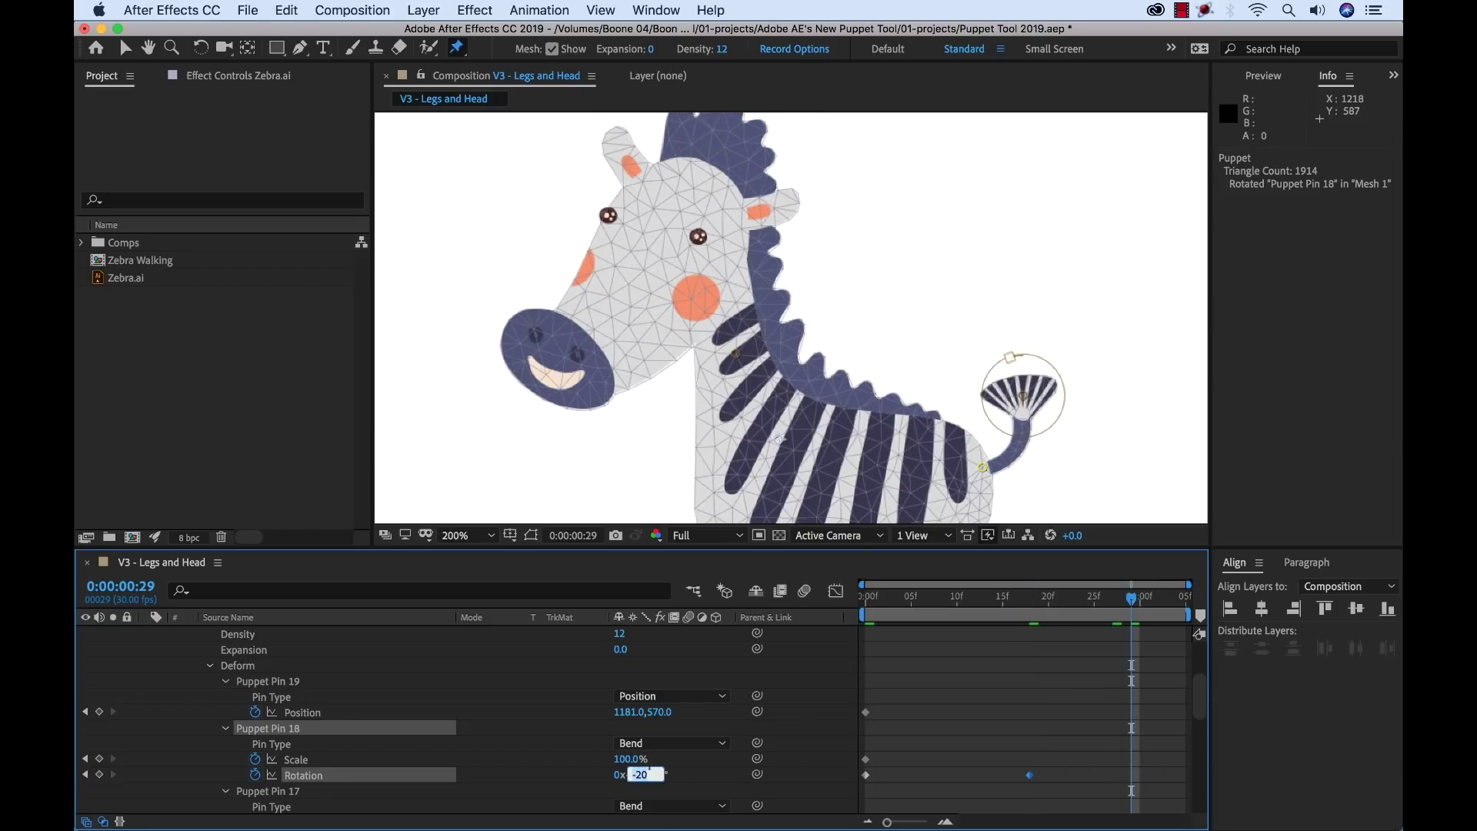
{"action": "key", "text": "Return"}
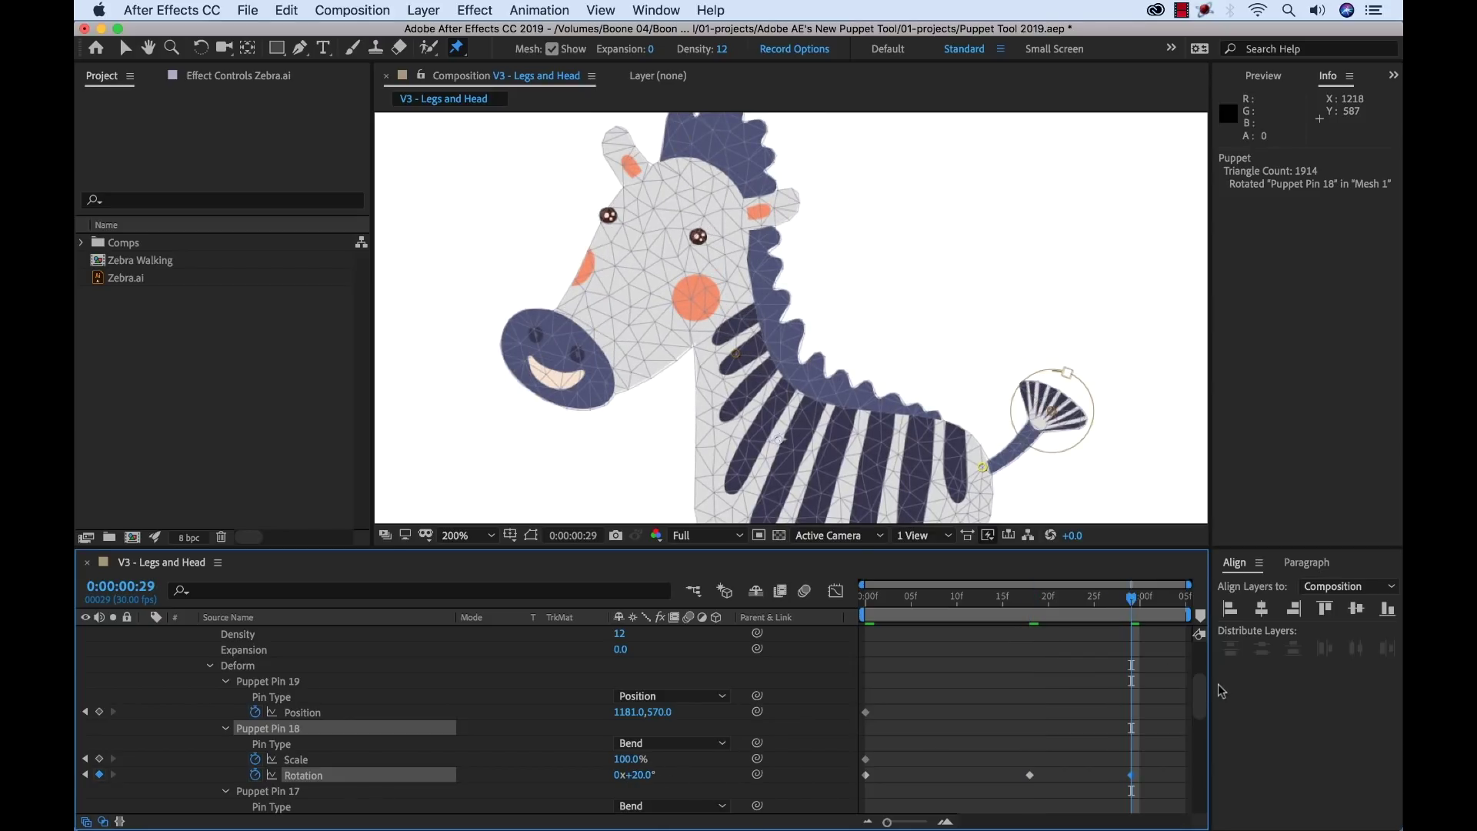
- Select the three tail rotation keyframes and apply Easy Ease
{"action": "mouse_move", "coordinate": [1204, 691]}
{"action": "left_mouse_down"}
{"action": "mouse_move", "coordinate": [1199, 711]}
{"action": "mouse_move", "coordinate": [1169, 697]}
{"action": "mouse_move", "coordinate": [1193, 700]}
{"action": "left_mouse_up"}
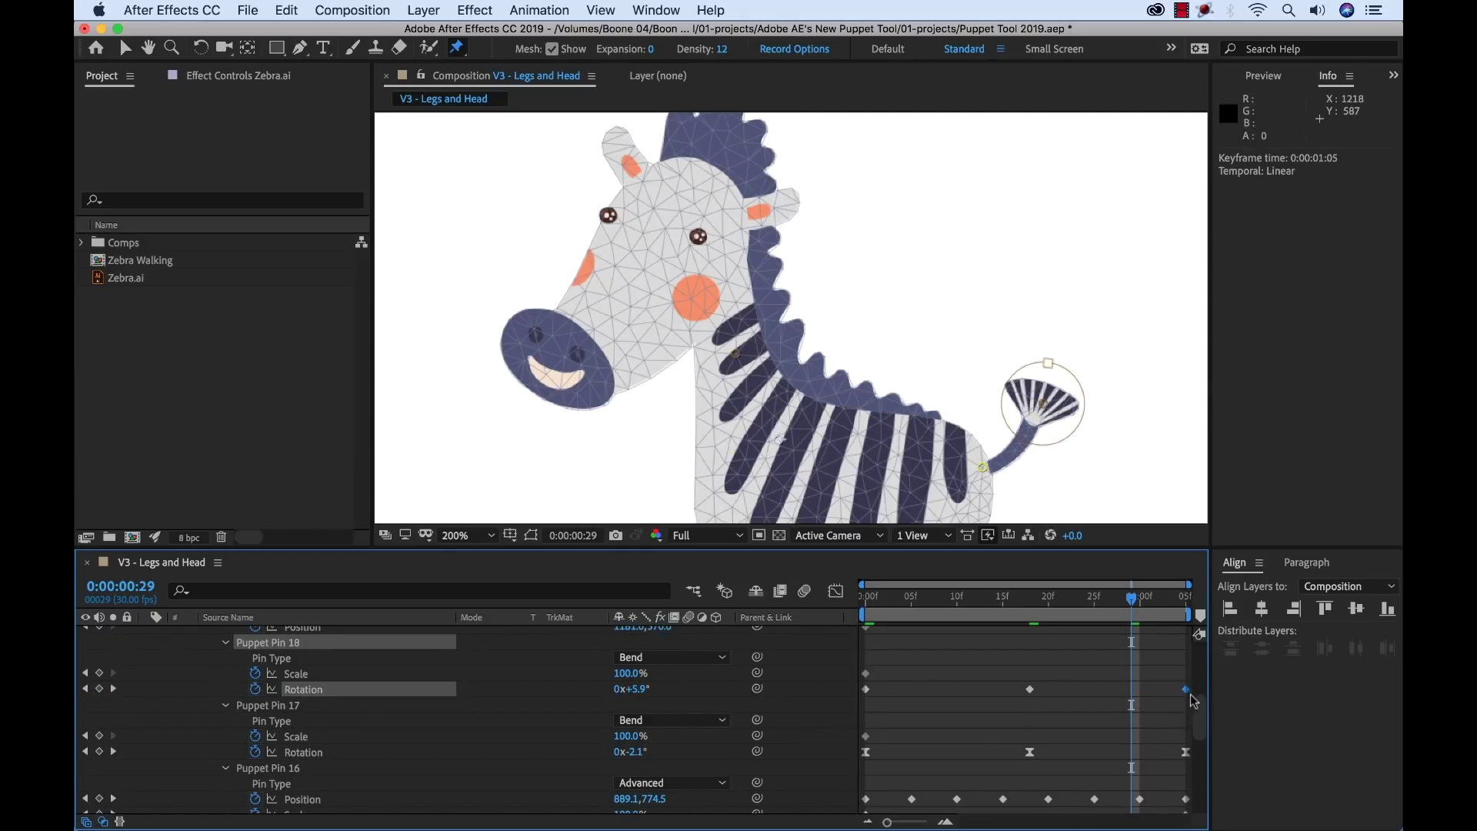
{"action": "left_click", "coordinate": [1029, 690], "text": "shift"}
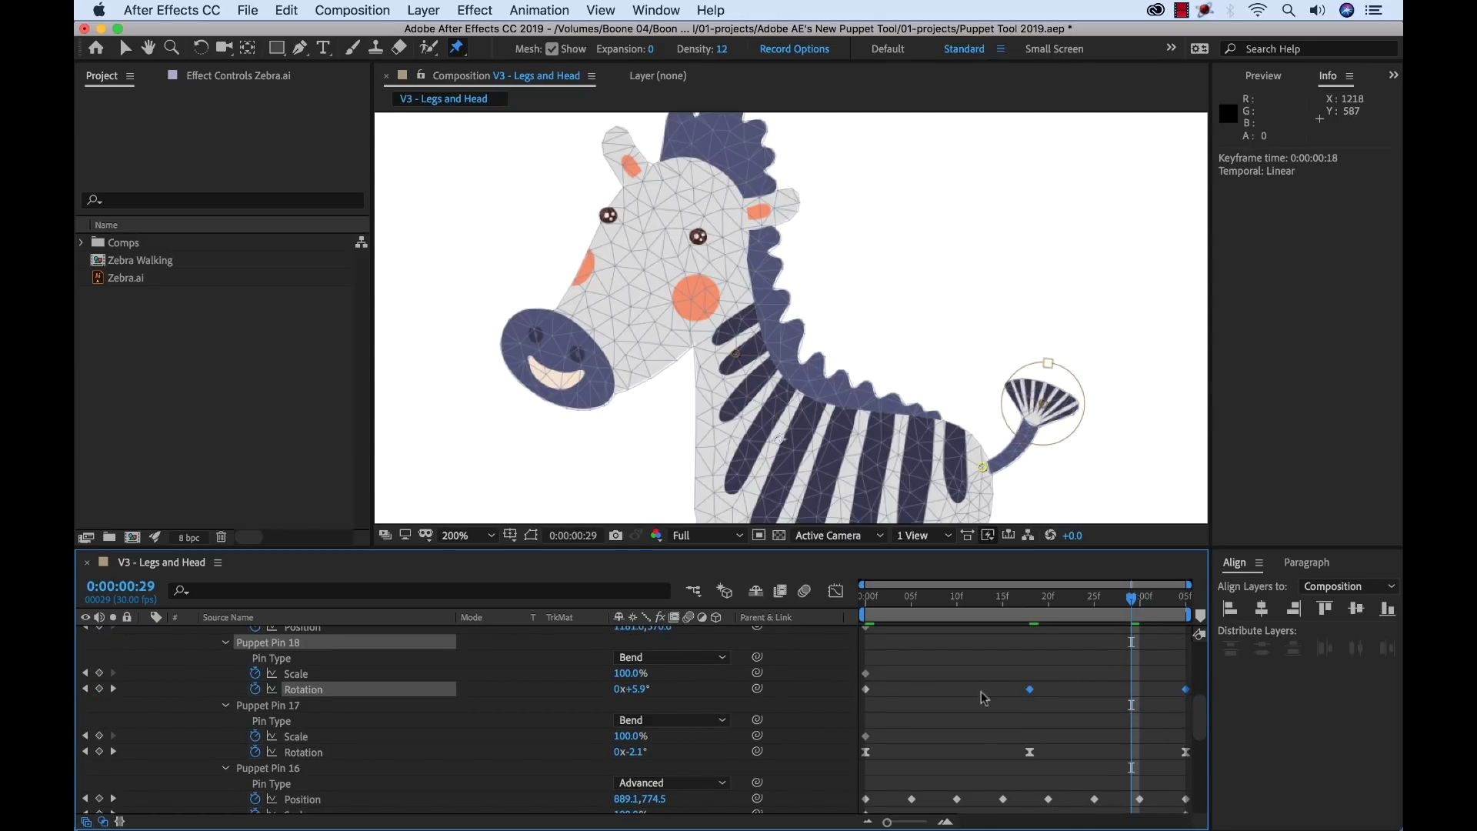
{"action": "right_click", "coordinate": [1032, 691]}
{"action": "mouse_move", "coordinate": [1112, 810]}
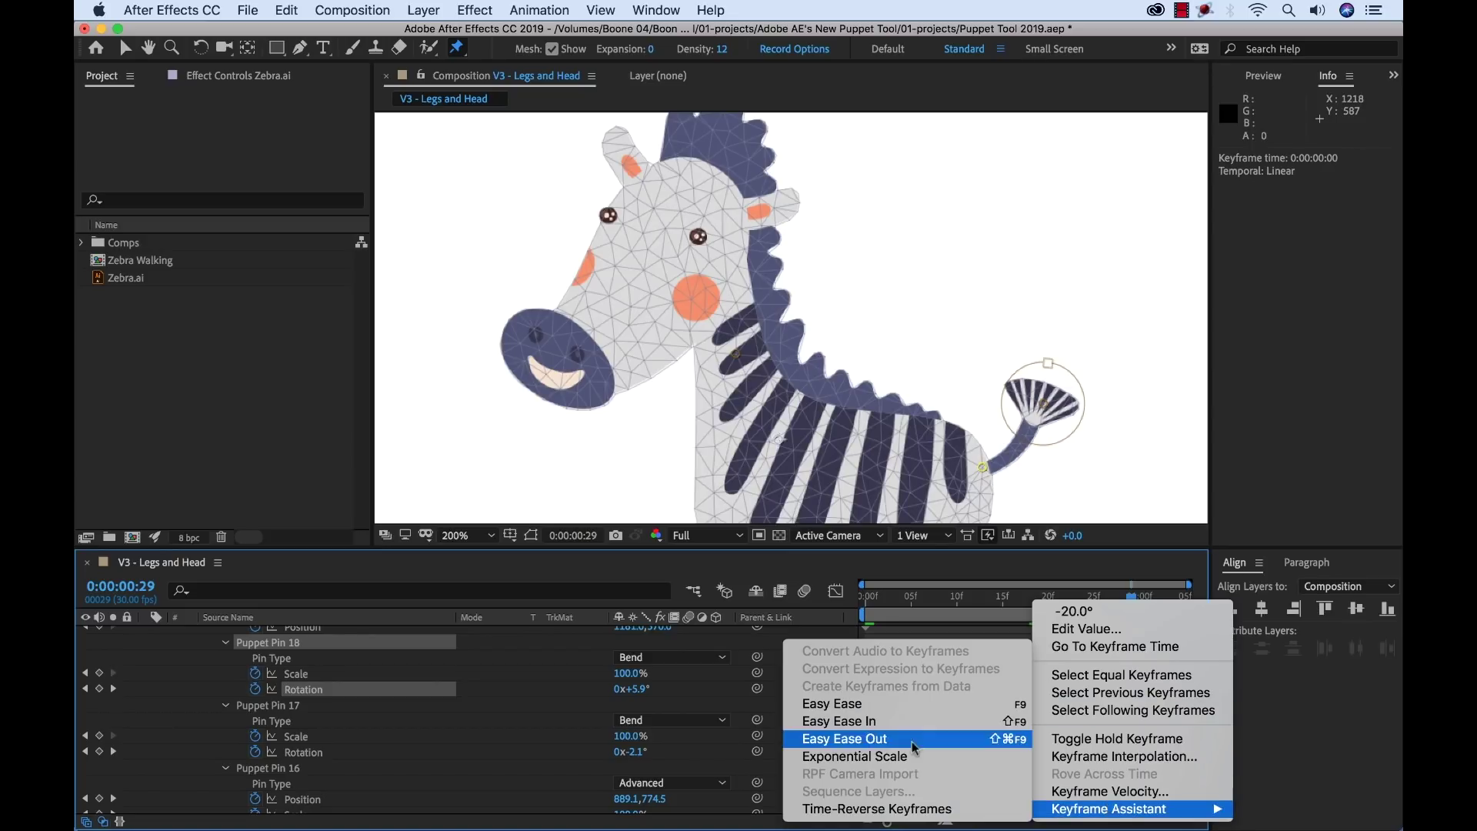
{"action": "left_click", "coordinate": [885, 705]}
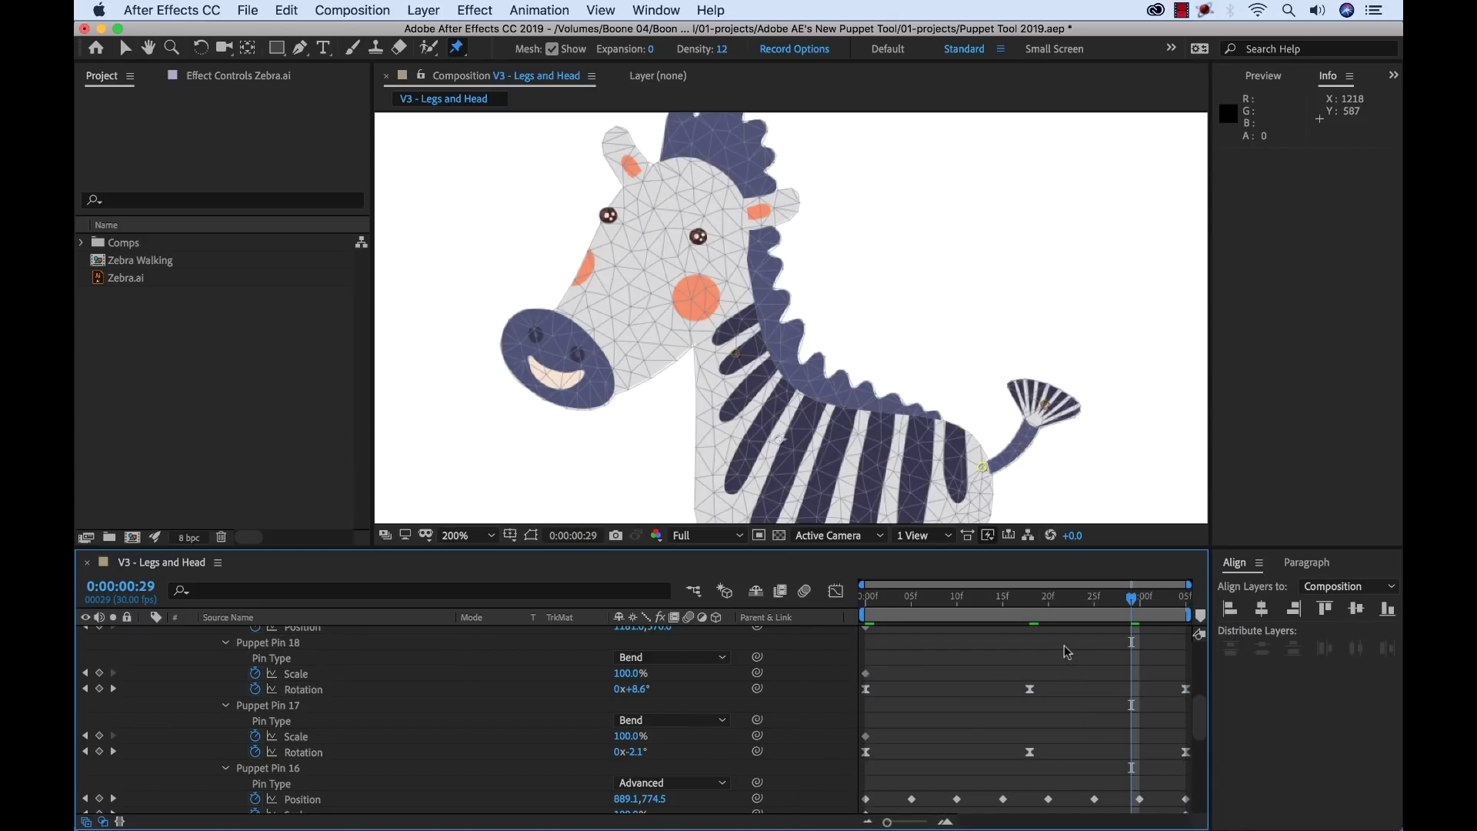